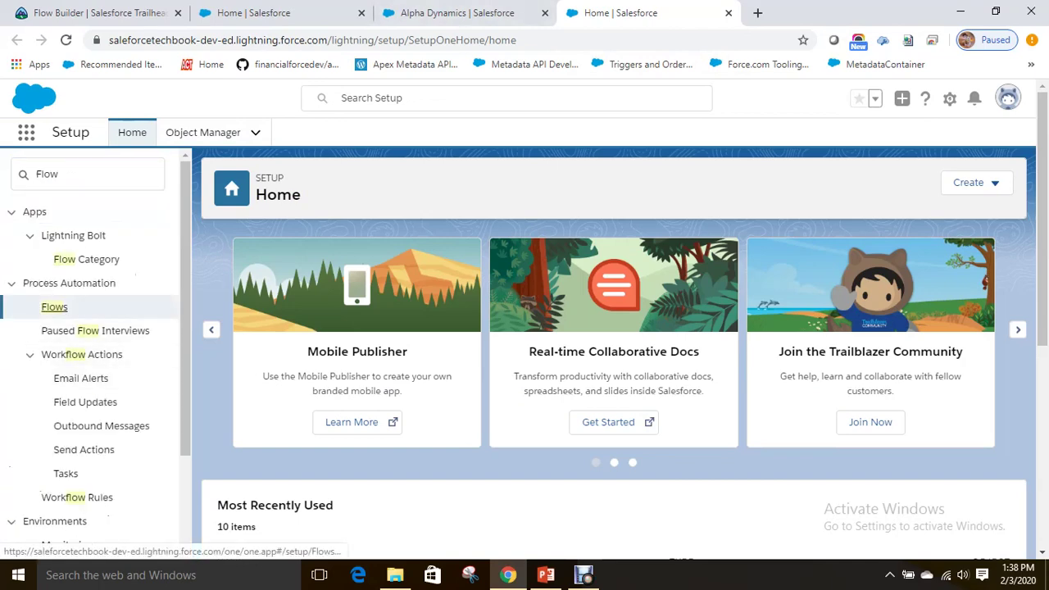
Step: Create a new flow of type Screen Flow from the Flows setup page
click(54, 306)
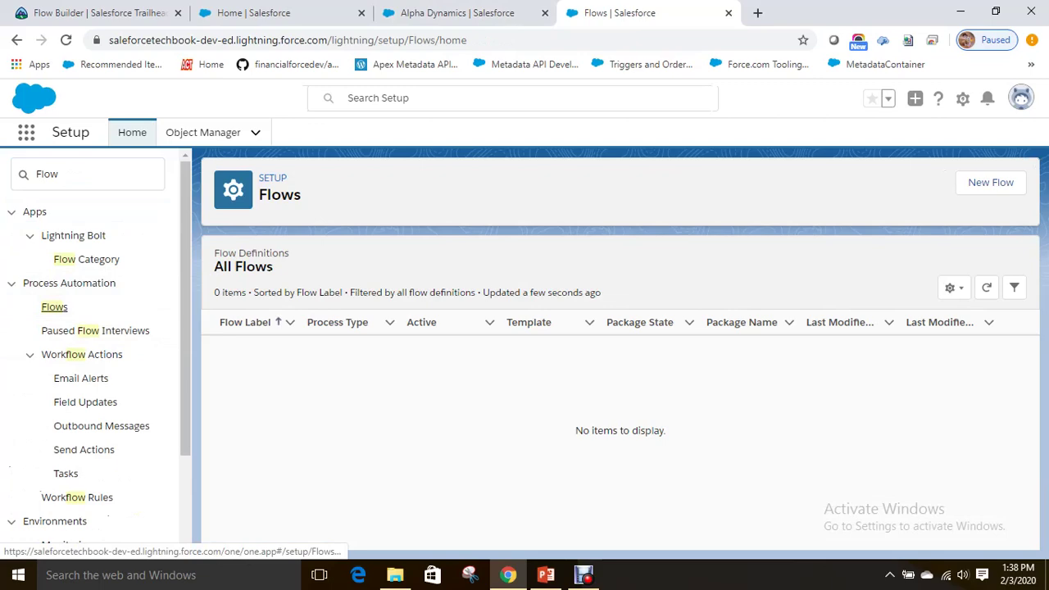
click(991, 182)
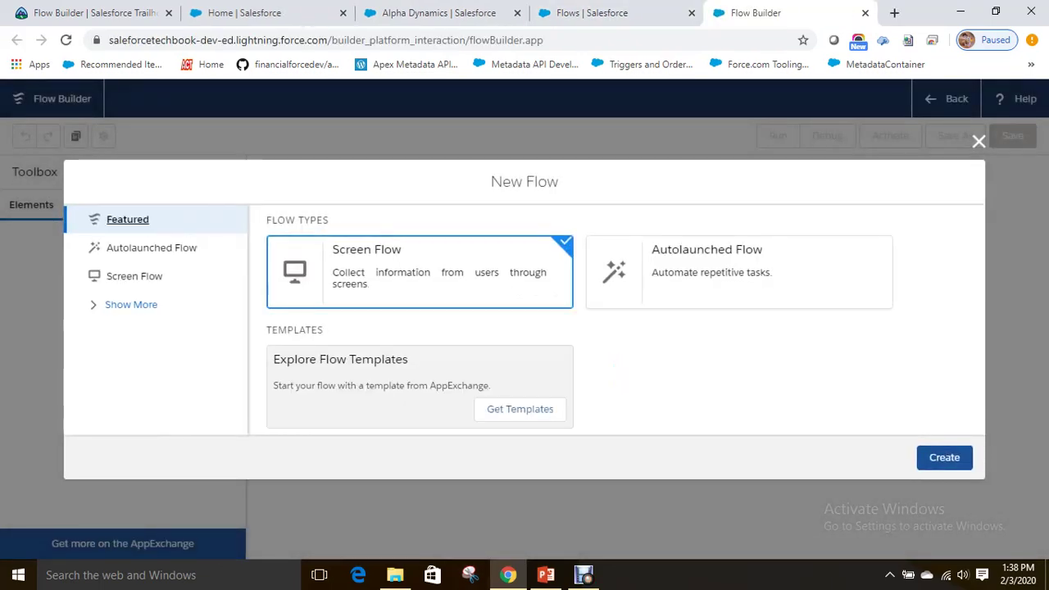
click(393, 275)
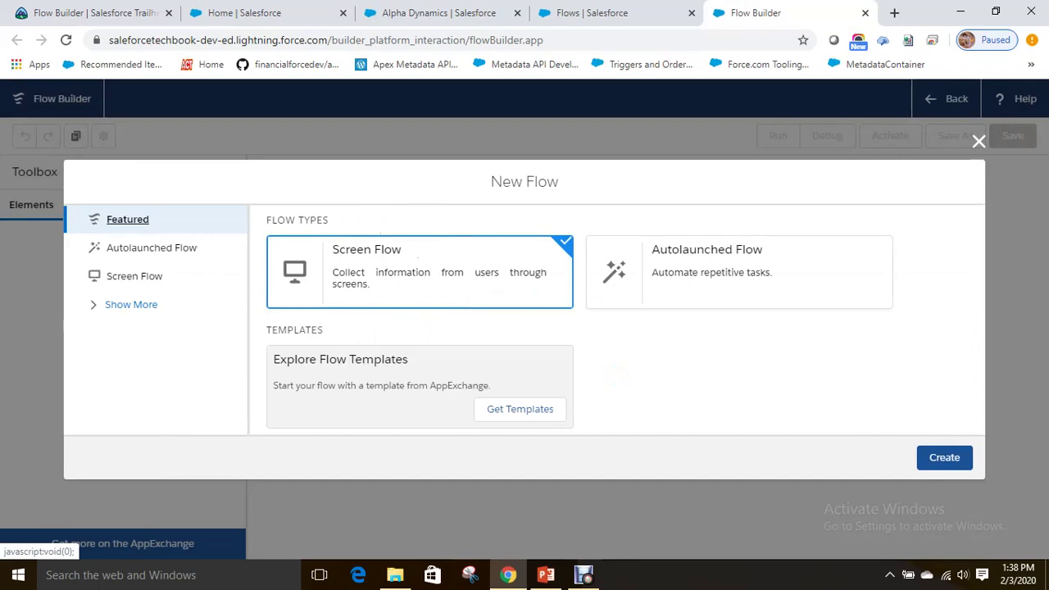
click(944, 457)
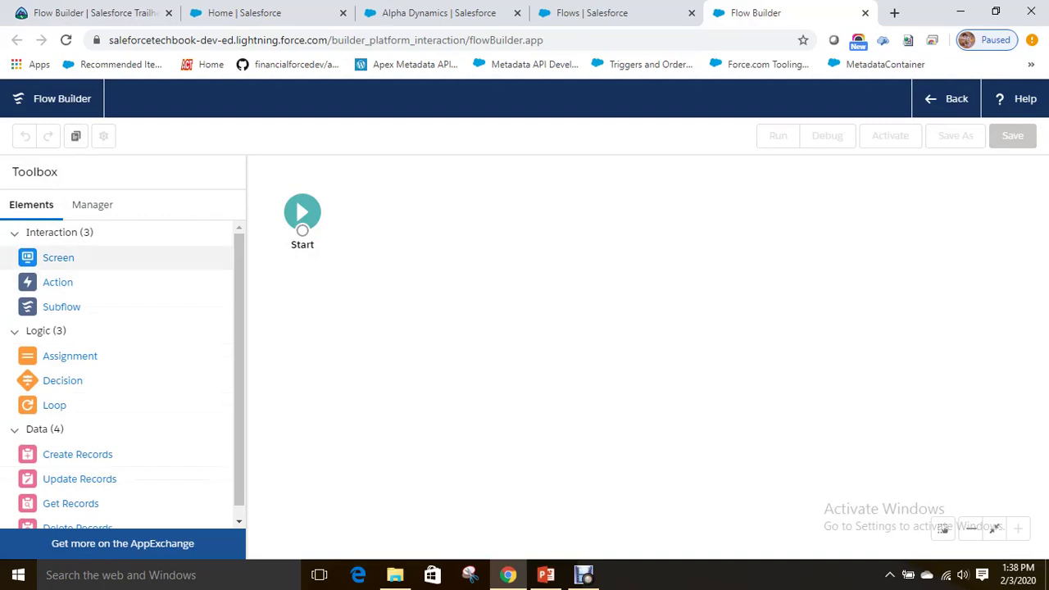
Step: Add a Screen element to the canvas and label it "Contact Information"
drag(59, 257, 534, 276)
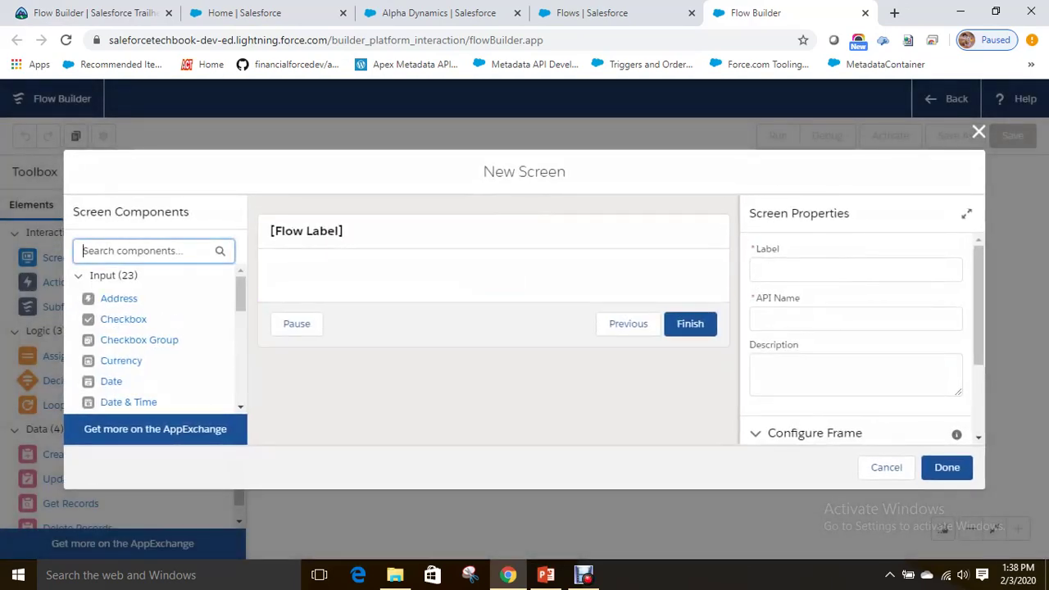
click(855, 269)
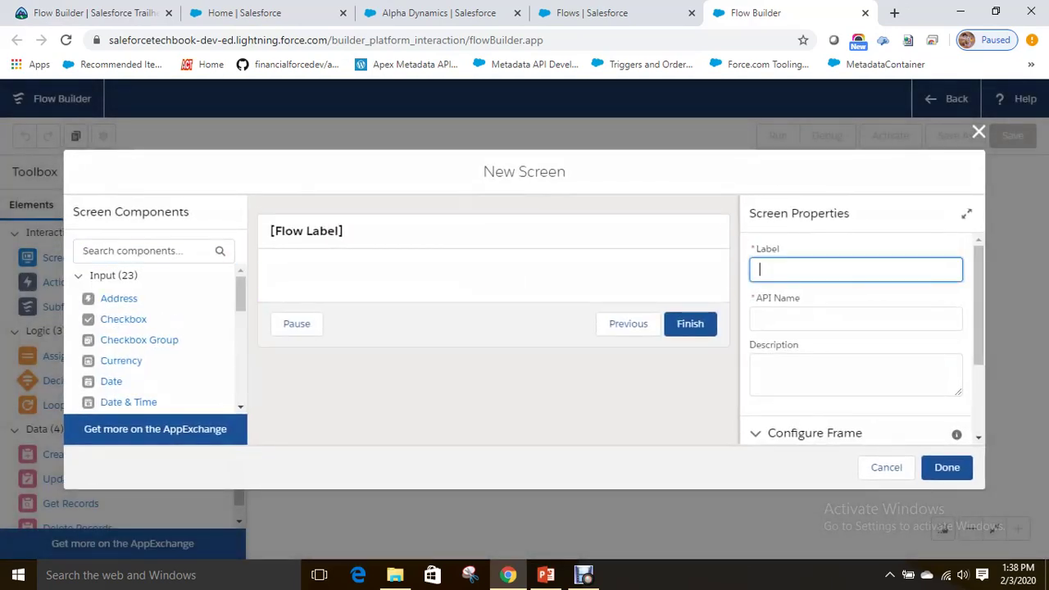
text(Contact Informagtion)
key(Tab)
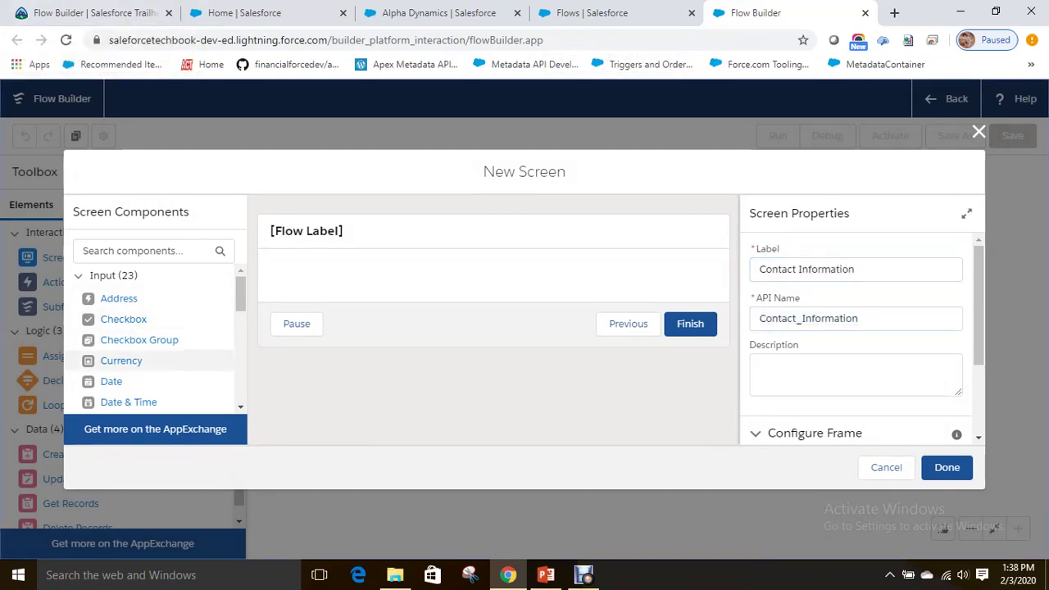
Step: Add three Text input components to the Contact Information screen
scroll(123, 360, down, 4)
scroll(123, 361, down, 2)
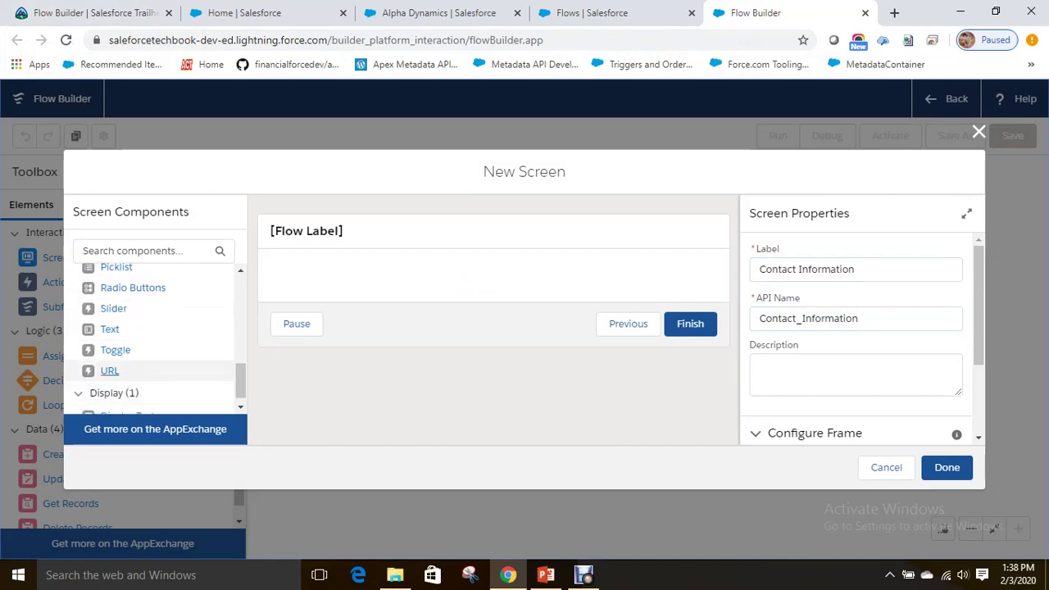
drag(110, 329, 340, 283)
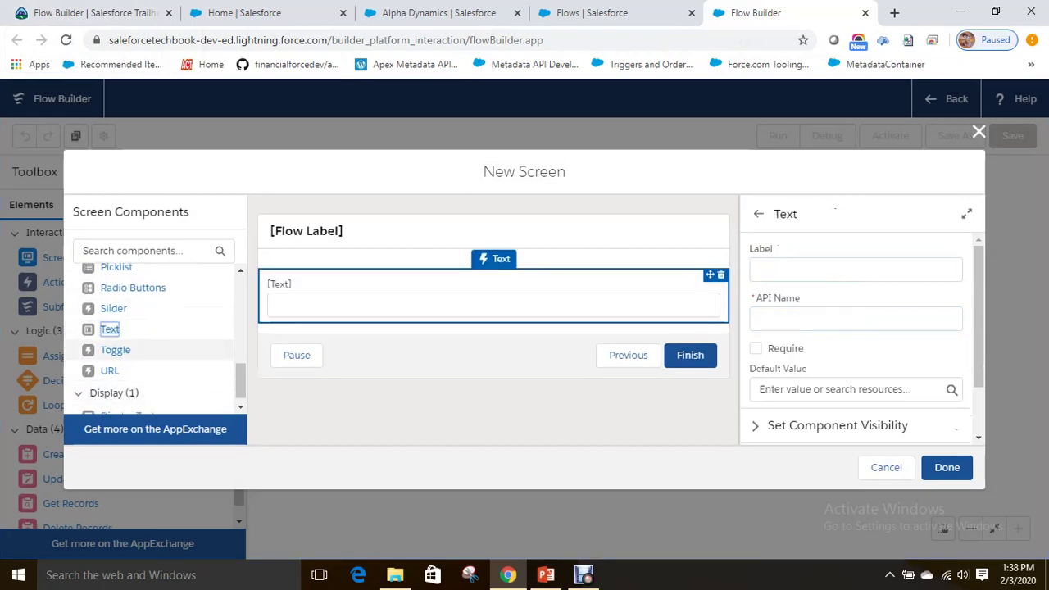
drag(311, 339, 324, 318)
drag(110, 328, 300, 384)
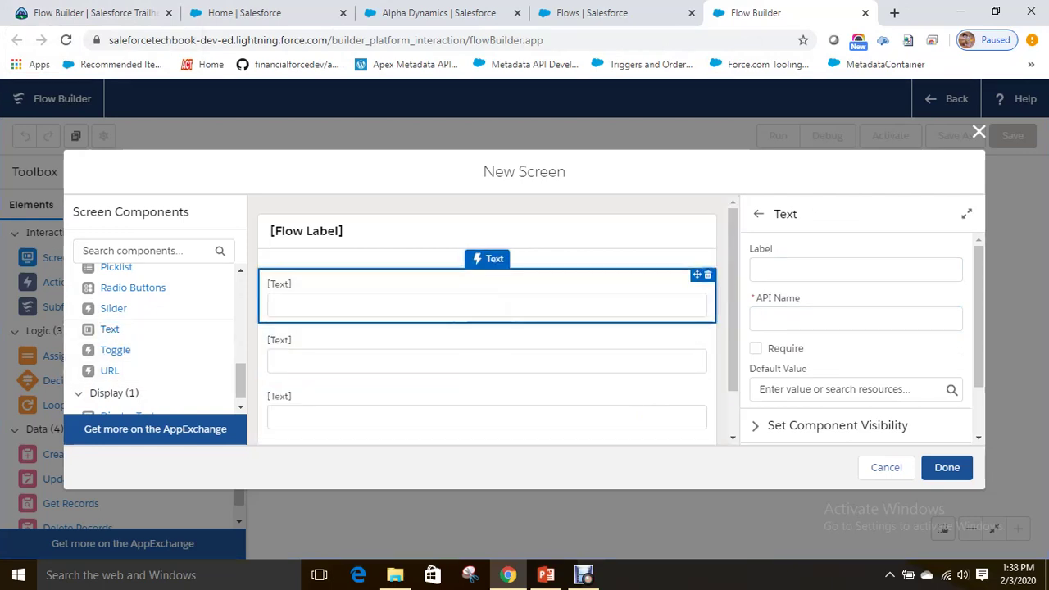
Step: Label the first text component "First Name" and let its API name fill in from the label
click(856, 270)
text(Fl)
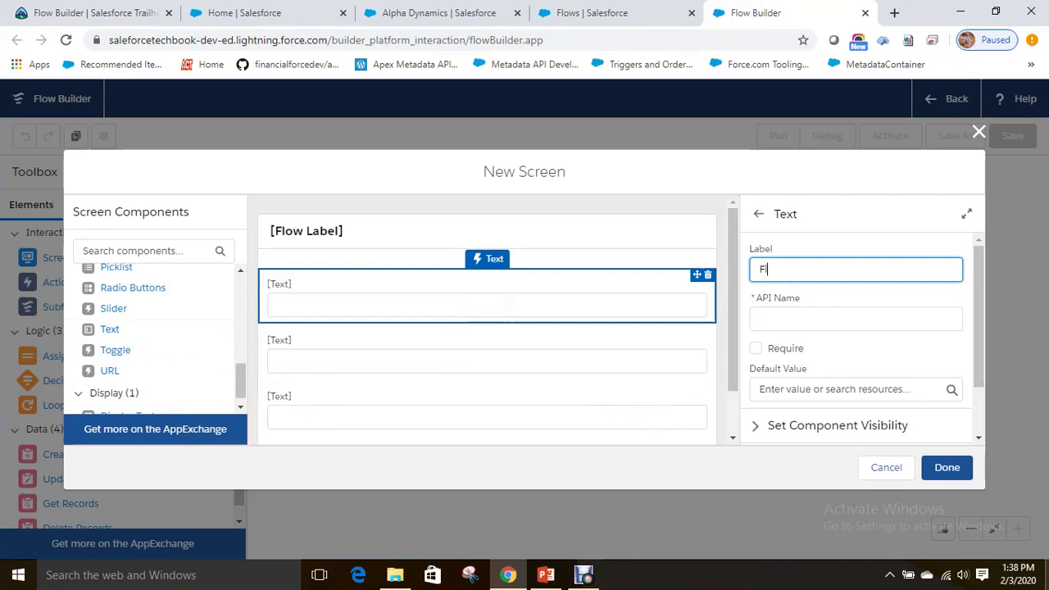
text(rst Name)
key(Tab)
Step: Label the second text component "Last name", with the API name Last_name
click(486, 353)
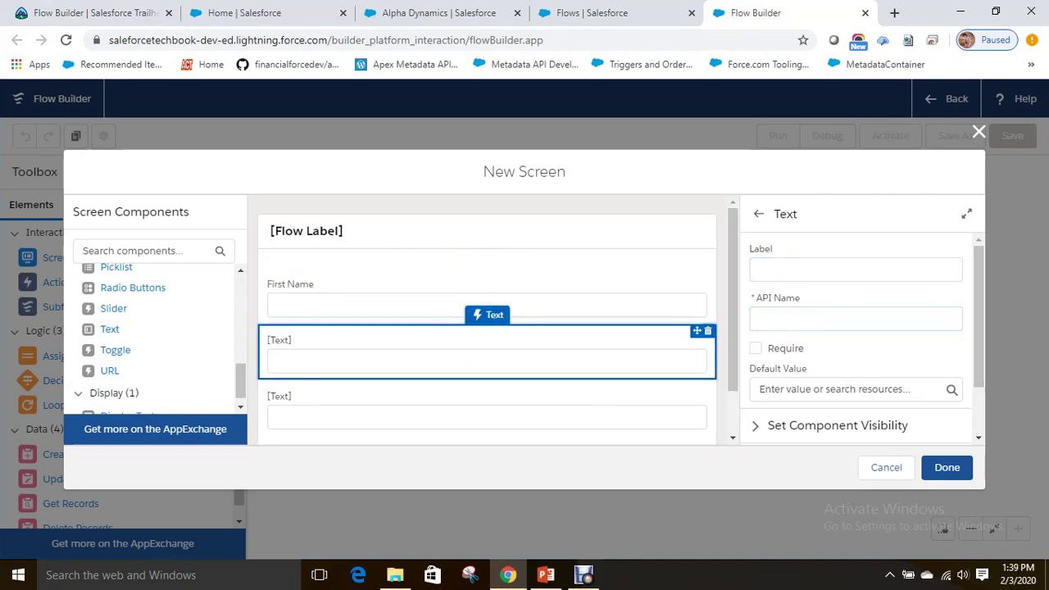
click(855, 270)
text(La)
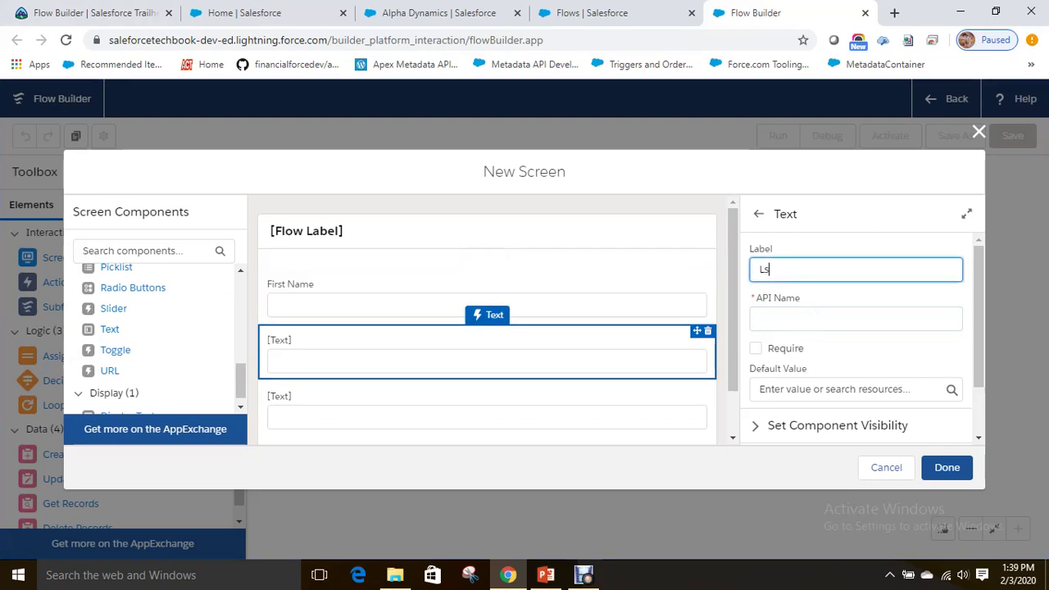
key(BackSpace)
text(ast name)
key(Tab)
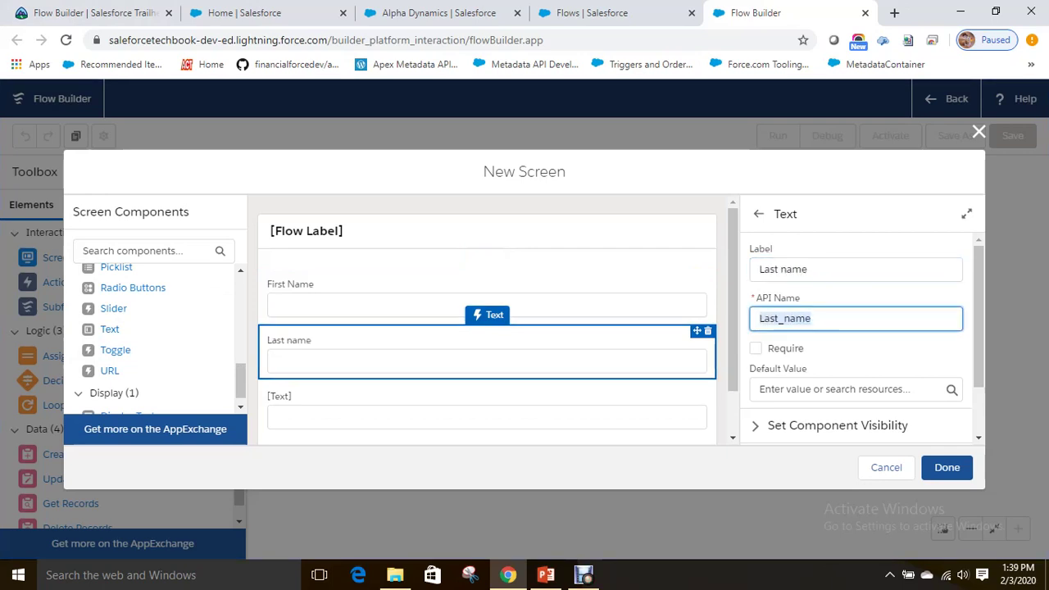
Step: Label the third text component "Email", with the API name Email
click(487, 408)
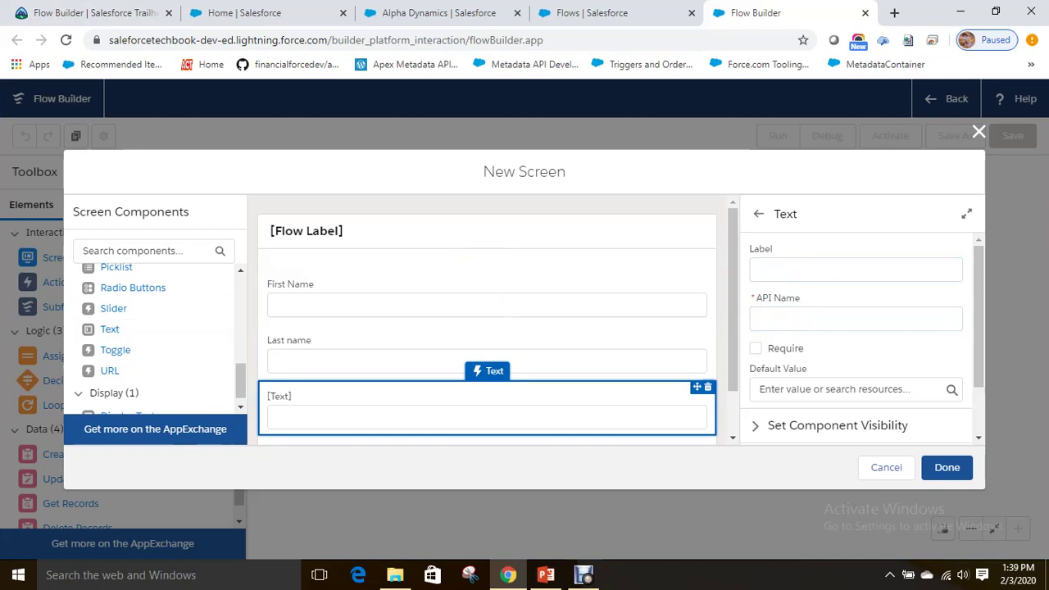
click(855, 270)
text(Email)
key(Tab)
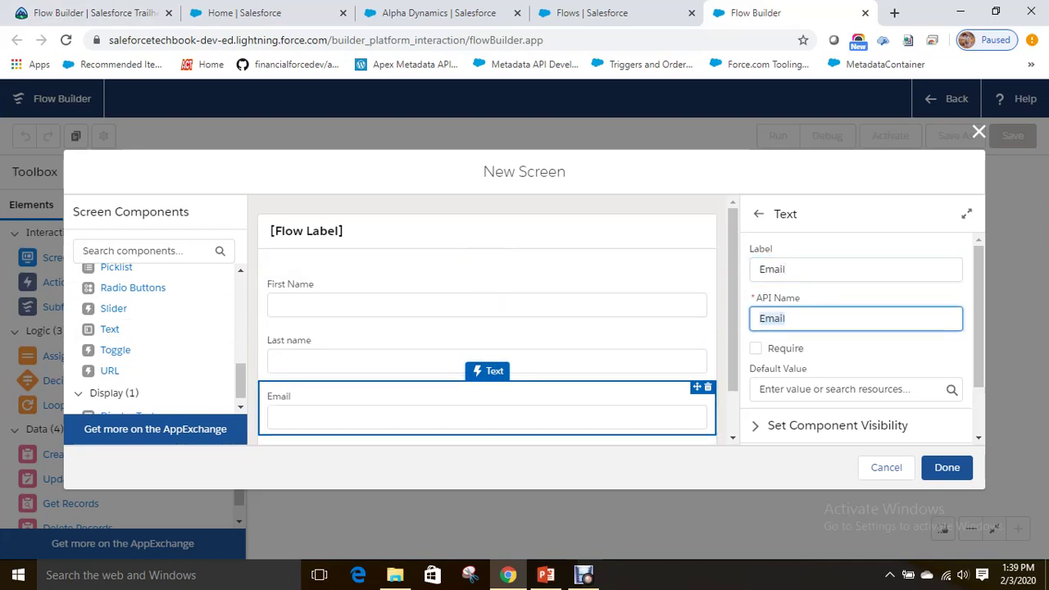
Step: Make the Last name field required and finish the Contact Information screen
scroll(855, 344, down, 1)
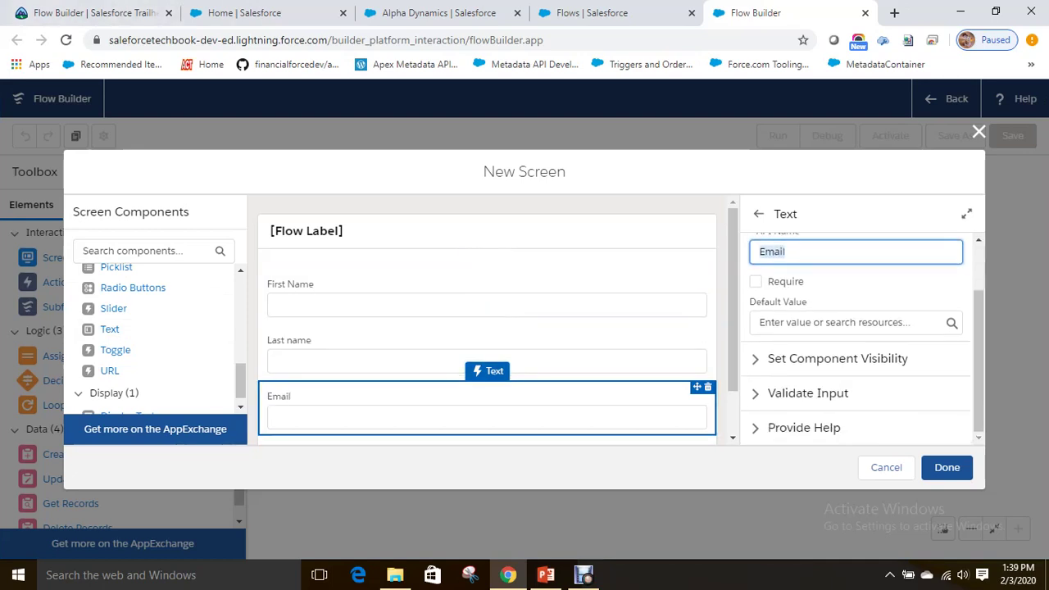
click(487, 353)
click(755, 348)
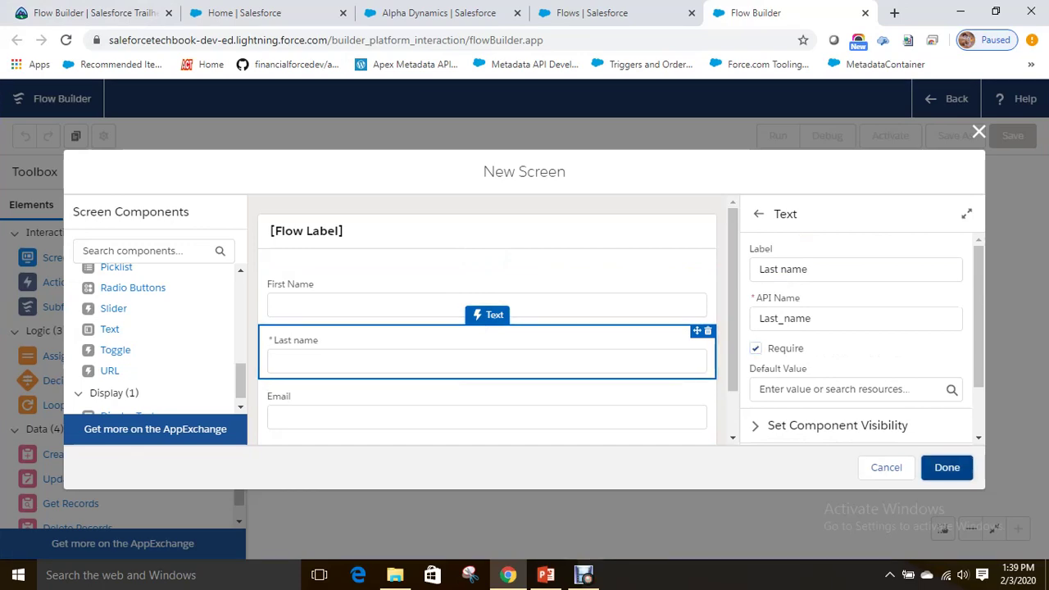
click(946, 467)
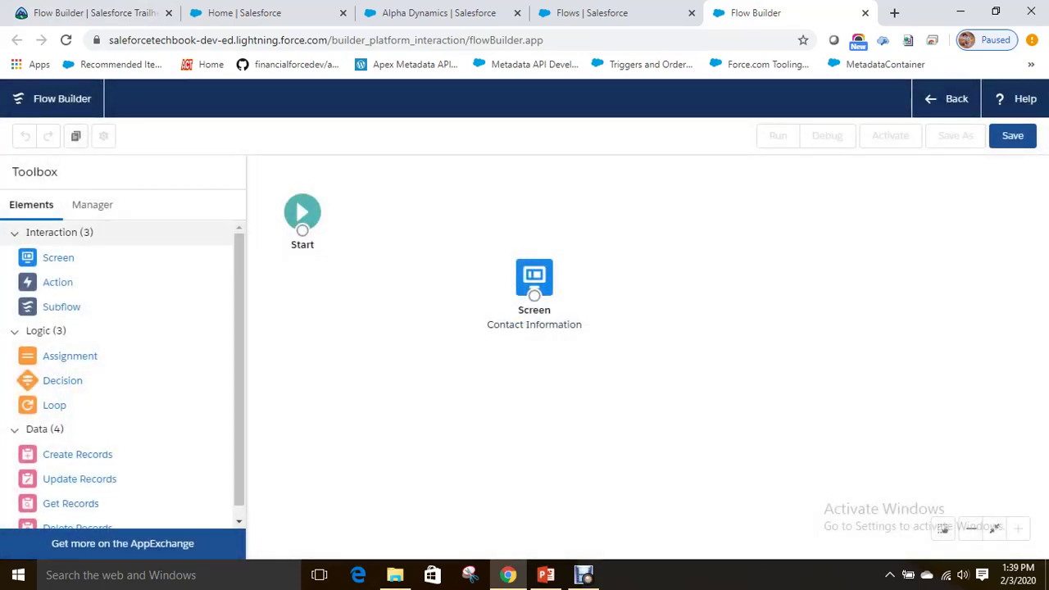
Step: Add a second Screen element below the Contact Information screen and label it "Address"
drag(58, 258, 717, 354)
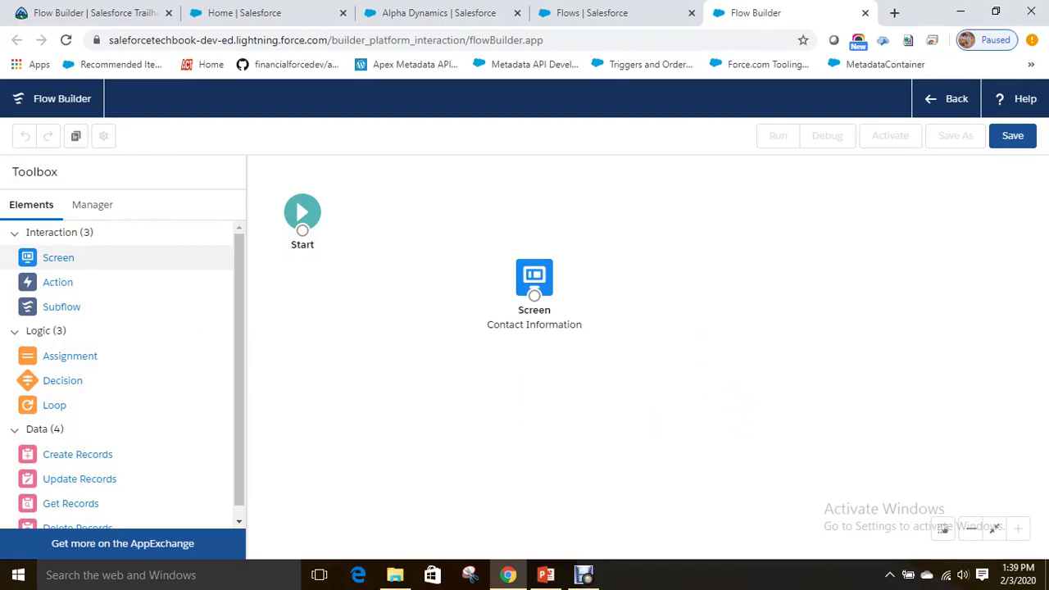
click(855, 269)
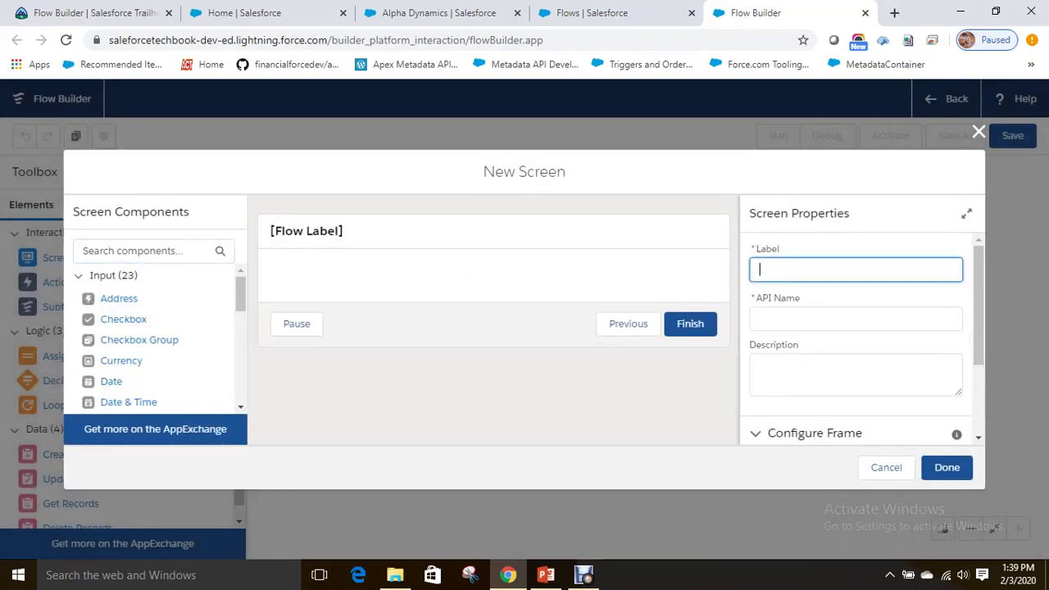
text(Address)
key(Tab)
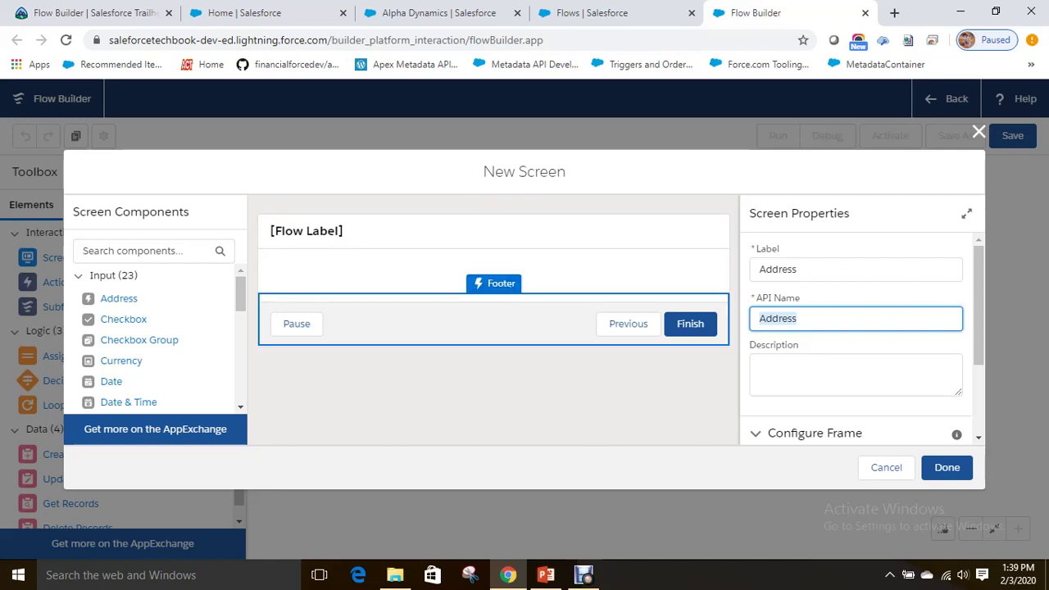
Step: Add a Text component labelled "State" to the Address screen
scroll(140, 340, down, 3)
scroll(155, 339, down, 3)
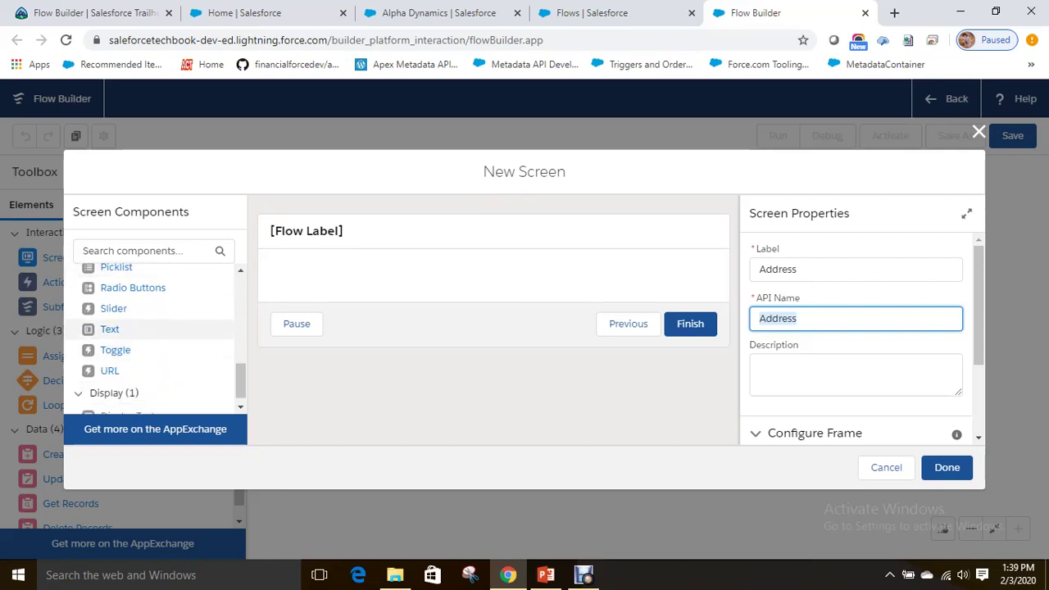
drag(109, 328, 394, 287)
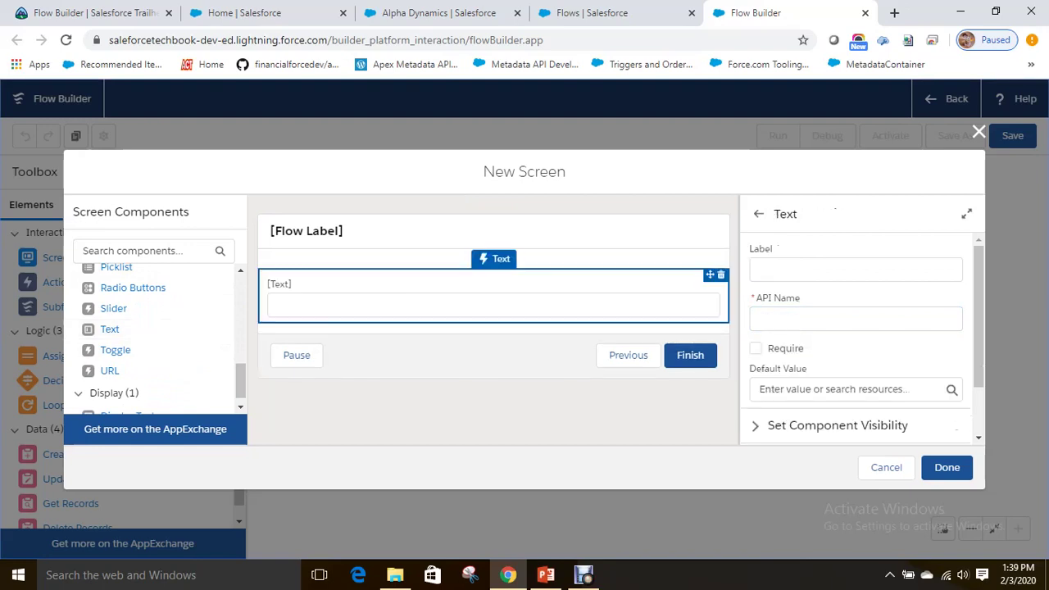
text(State)
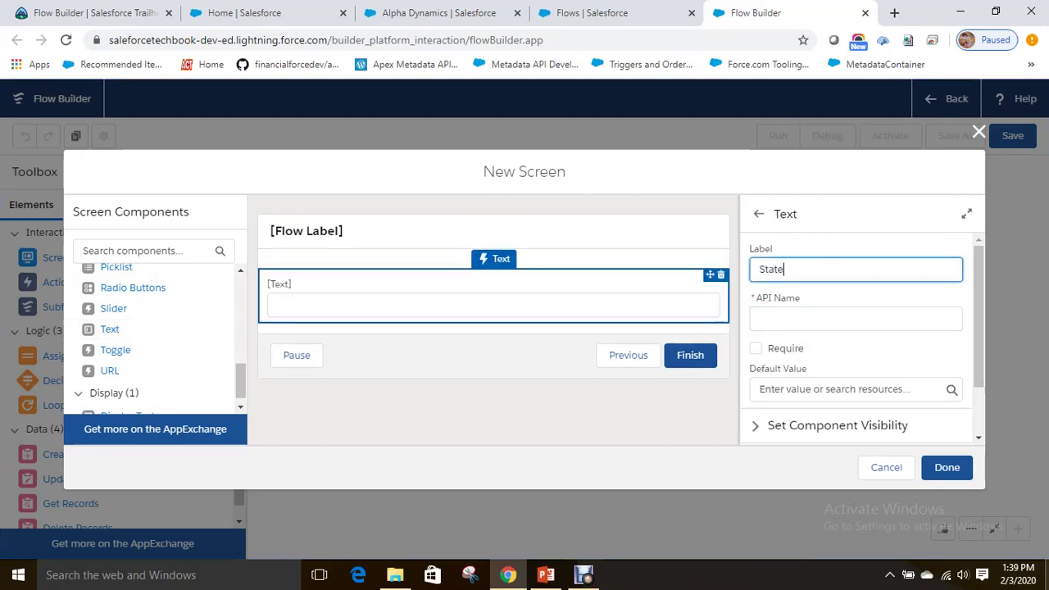
key(Tab)
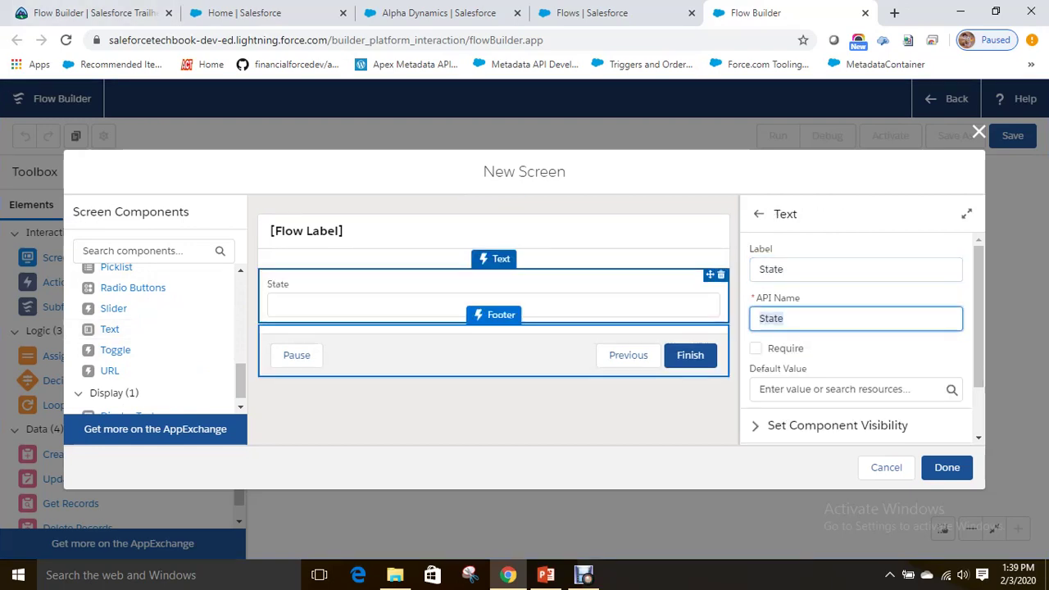
Step: Add a Long Text Area component labelled "Street" below State and finish the Address screen
scroll(123, 330, up, 5)
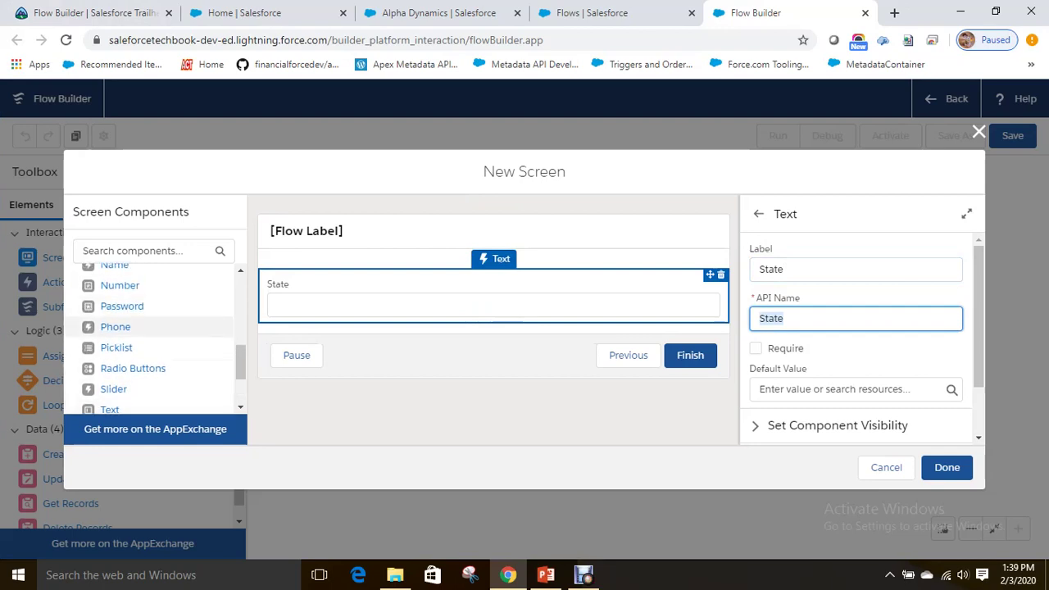
drag(134, 351, 395, 329)
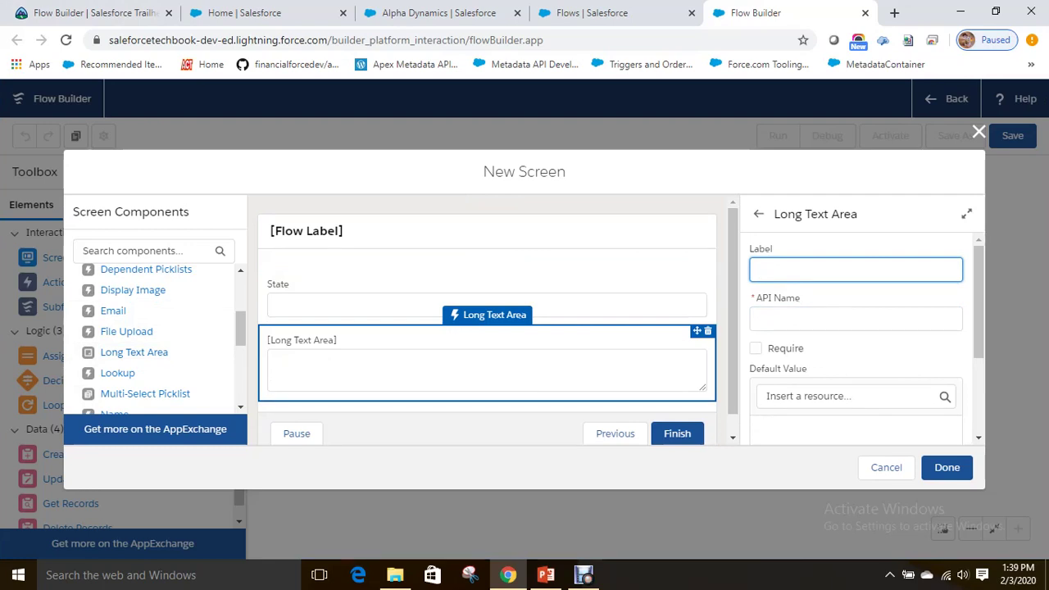
text(Street)
key(Tab)
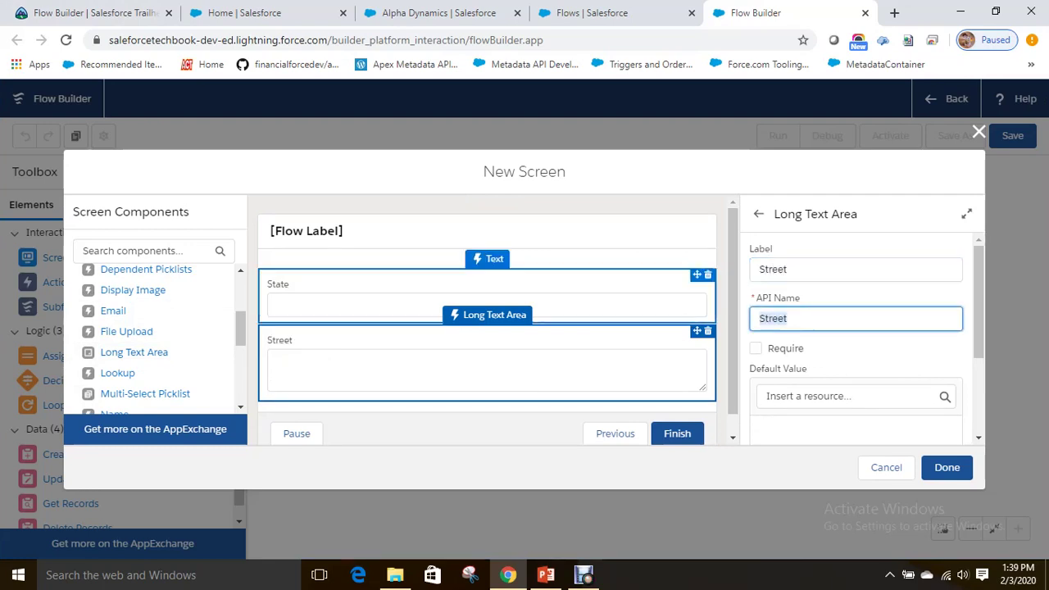
click(946, 467)
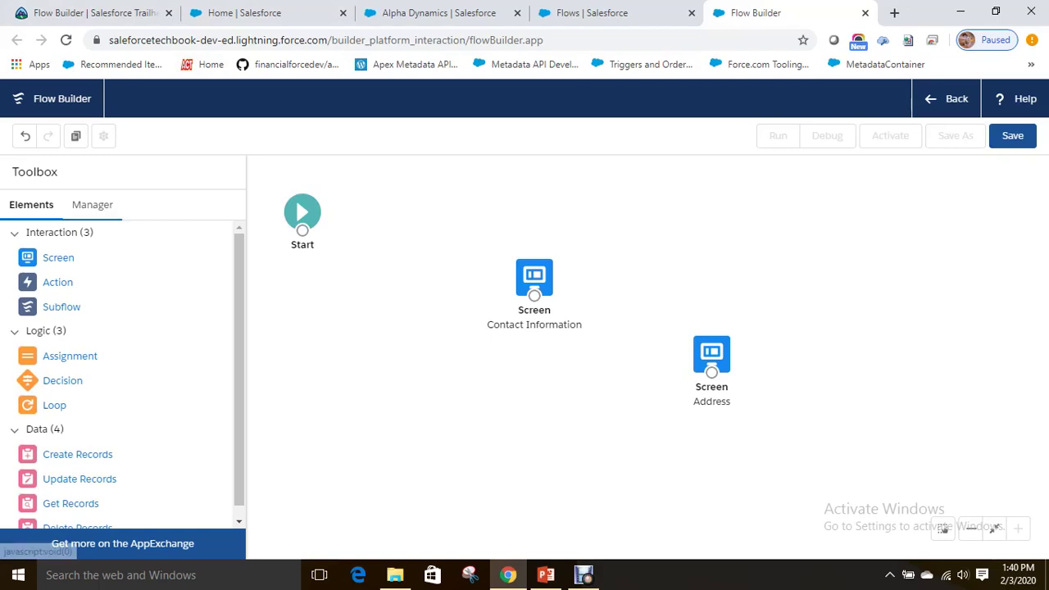
Step: Create a new Variable resource with the API name recordId and the Text data type
click(91, 204)
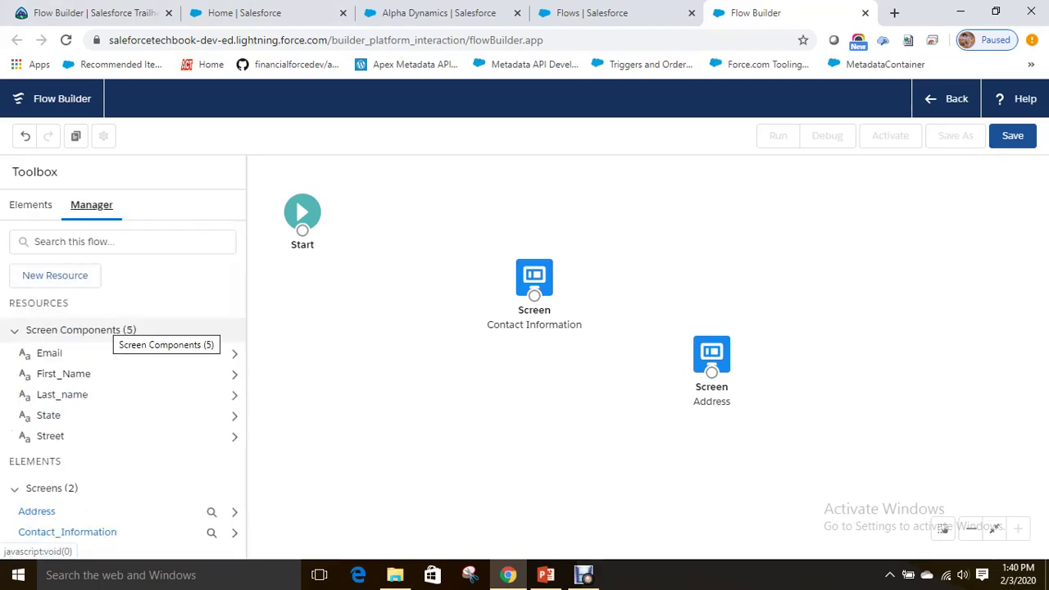
click(54, 276)
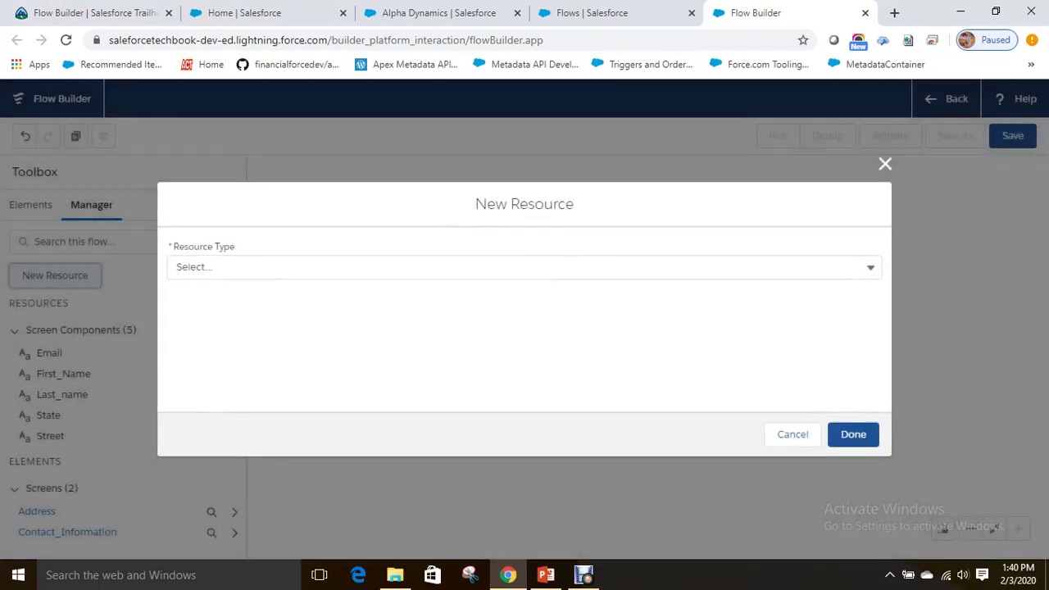
click(525, 267)
click(215, 295)
click(525, 298)
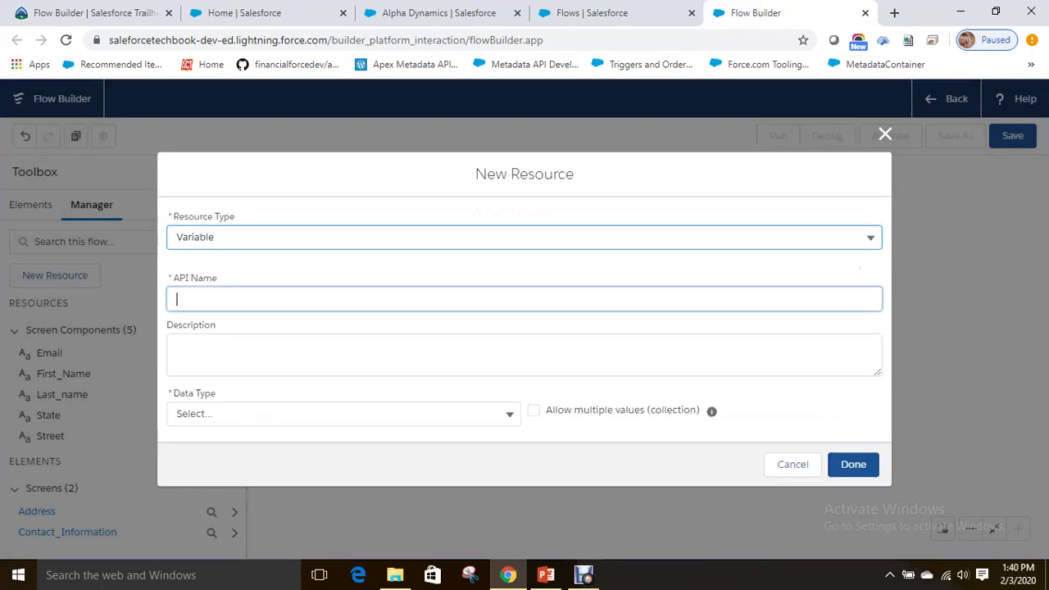
text(recordId)
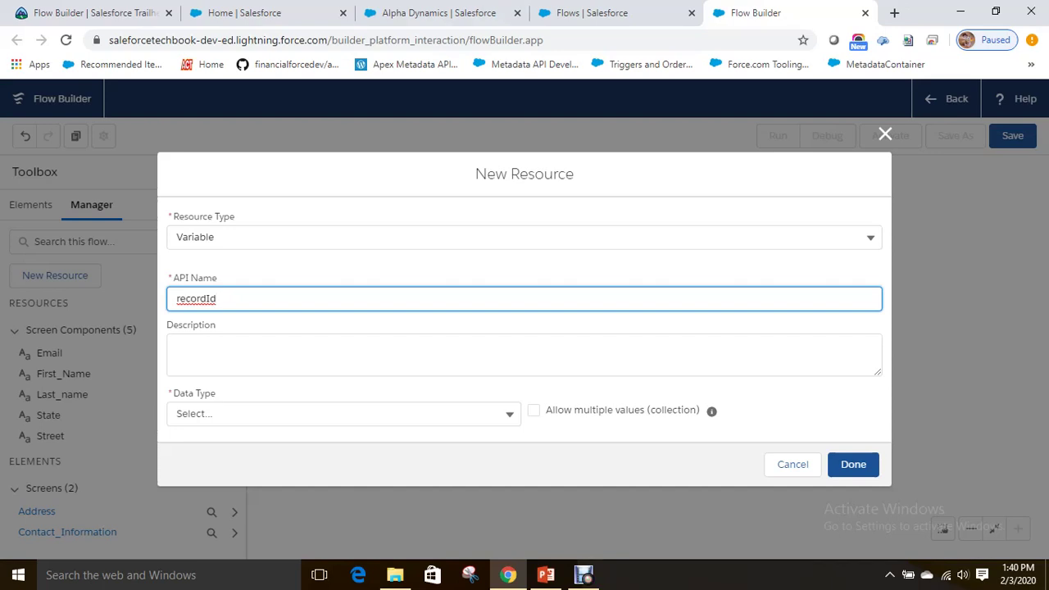
click(343, 414)
click(205, 143)
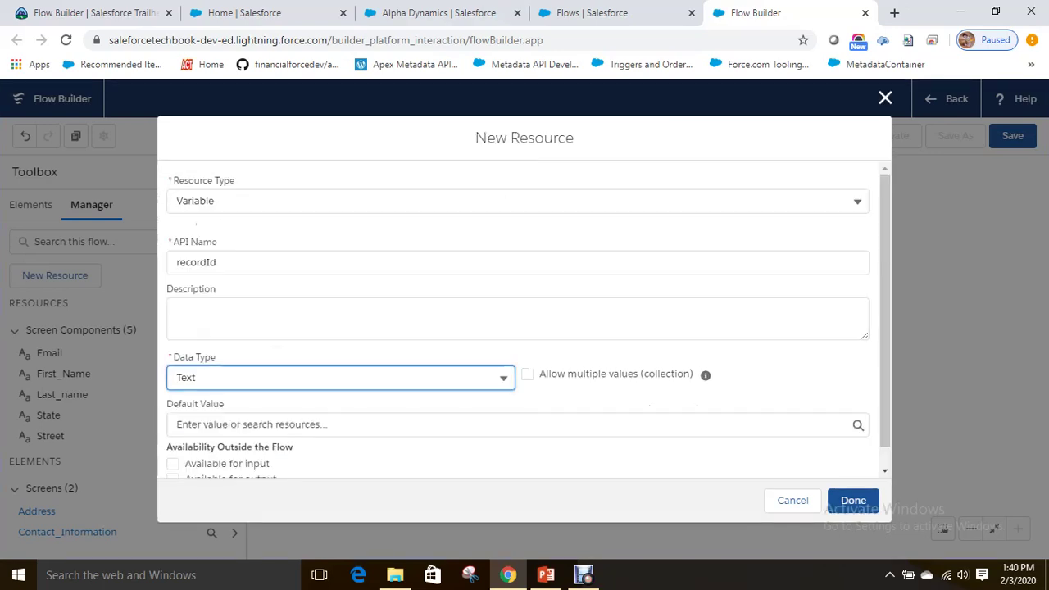
Step: Make the recordId variable available for input and finish the resource
scroll(525, 320, down, 1)
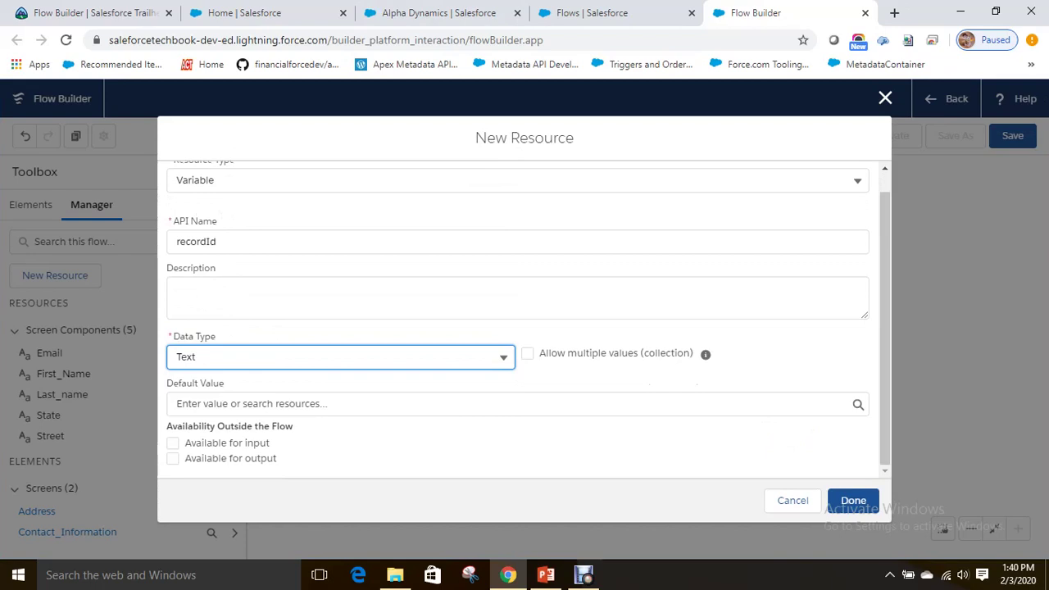
key(Down)
click(177, 291)
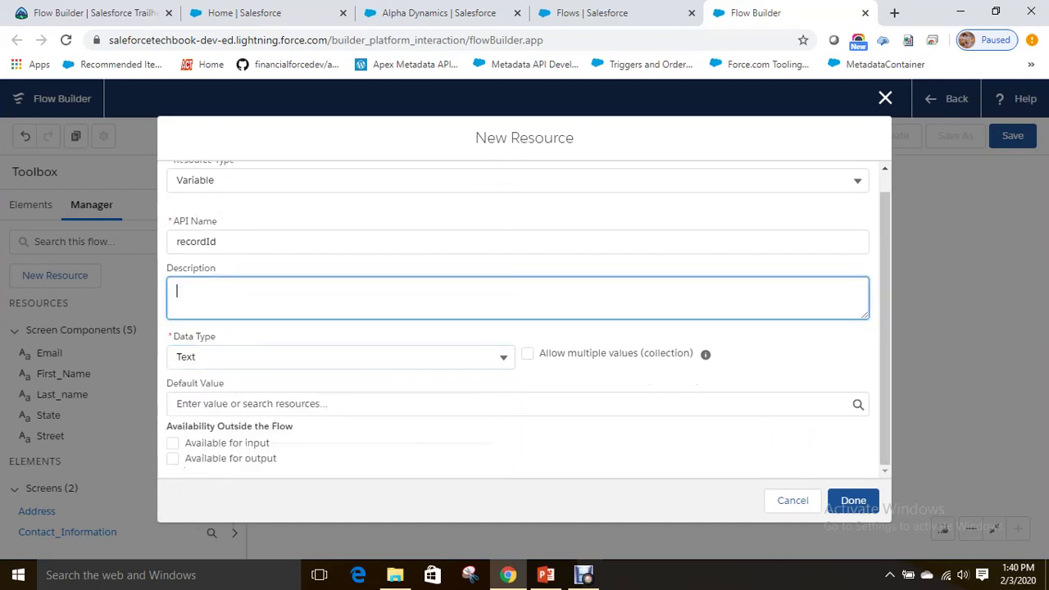
click(172, 442)
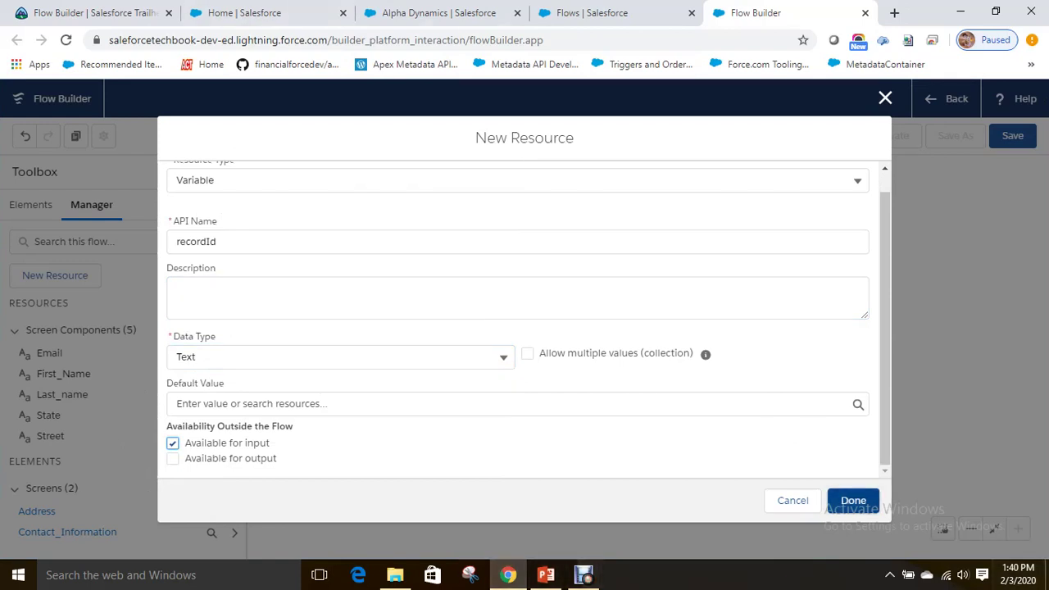
click(853, 500)
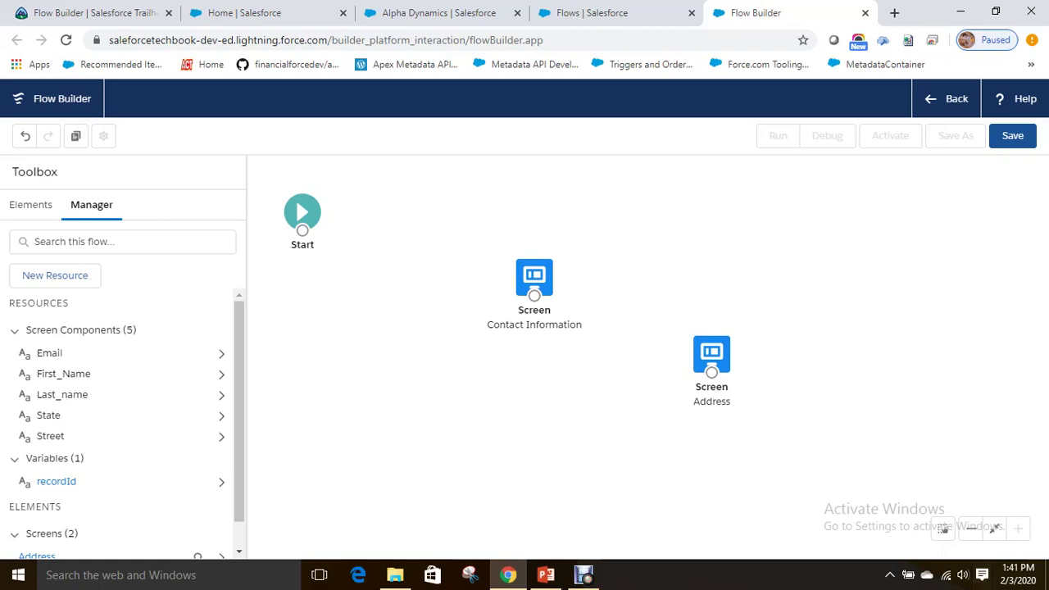
Step: Arrange the Contact Information and Address screens in a row to the right of the Start element
drag(534, 295, 489, 196)
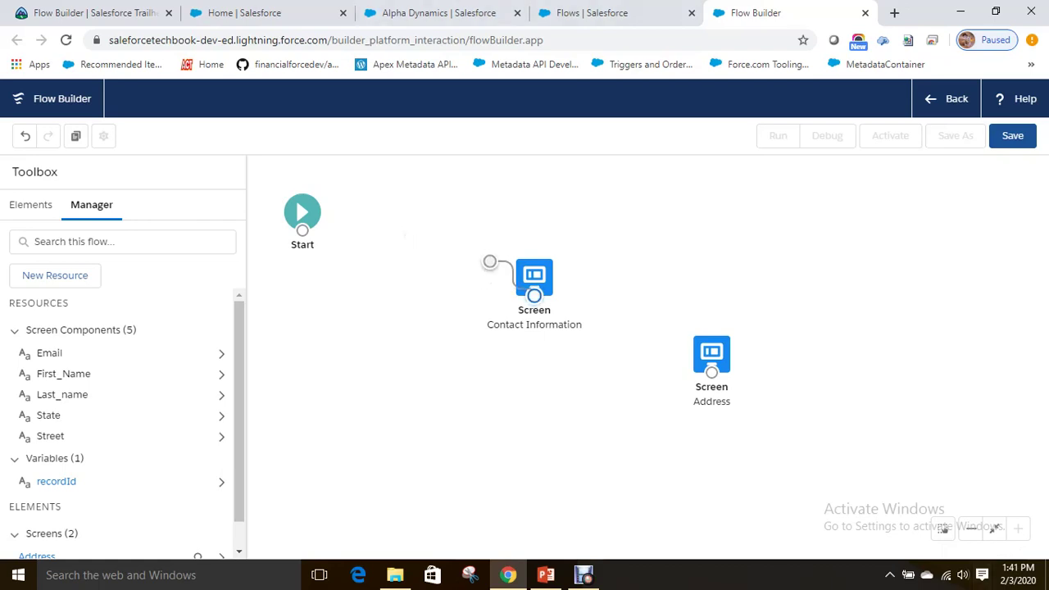
drag(535, 276, 443, 222)
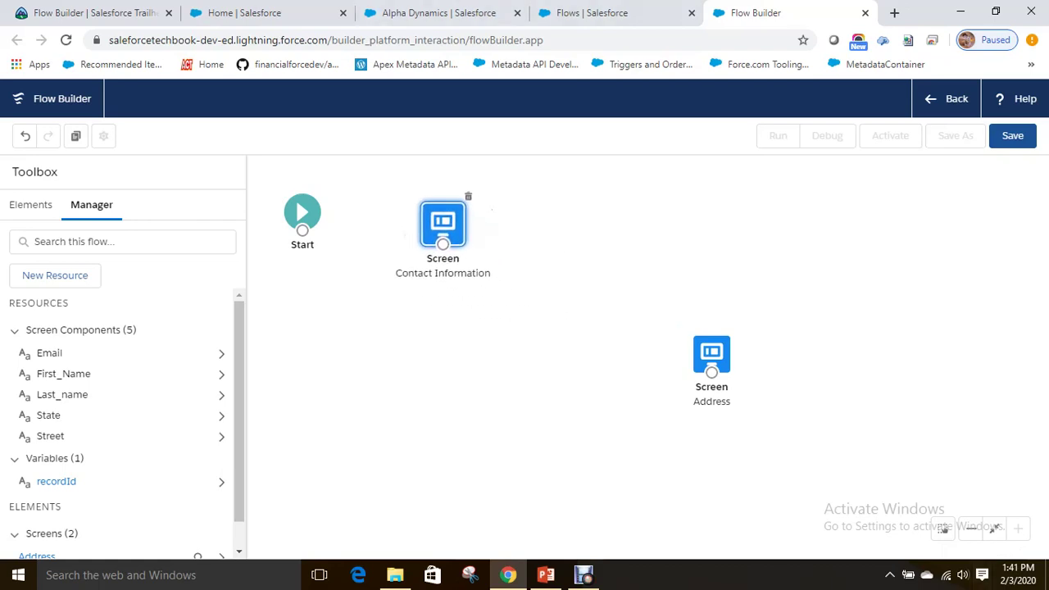
drag(711, 354, 577, 226)
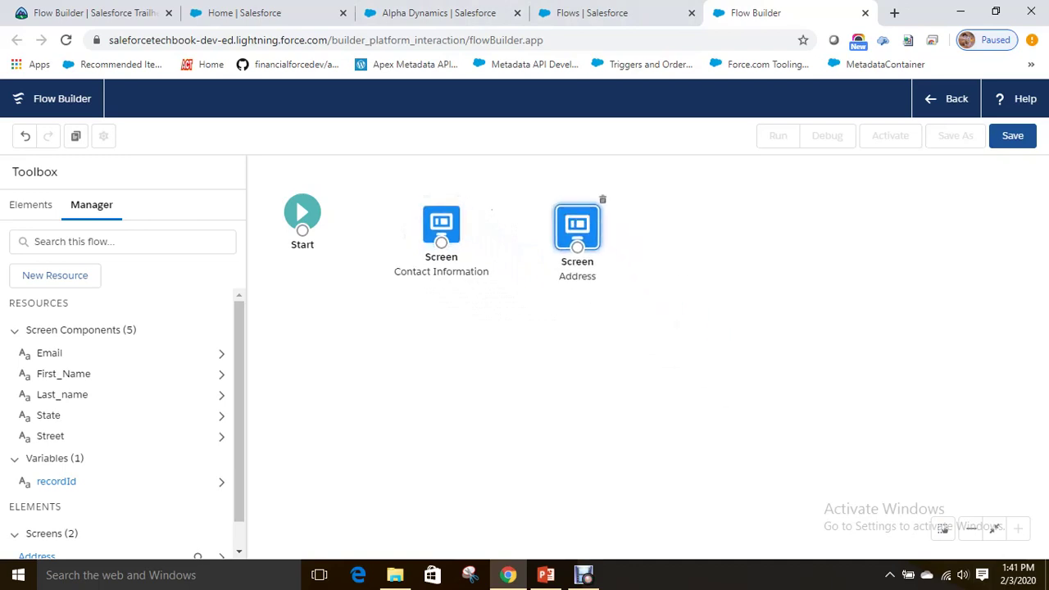
key(Escape)
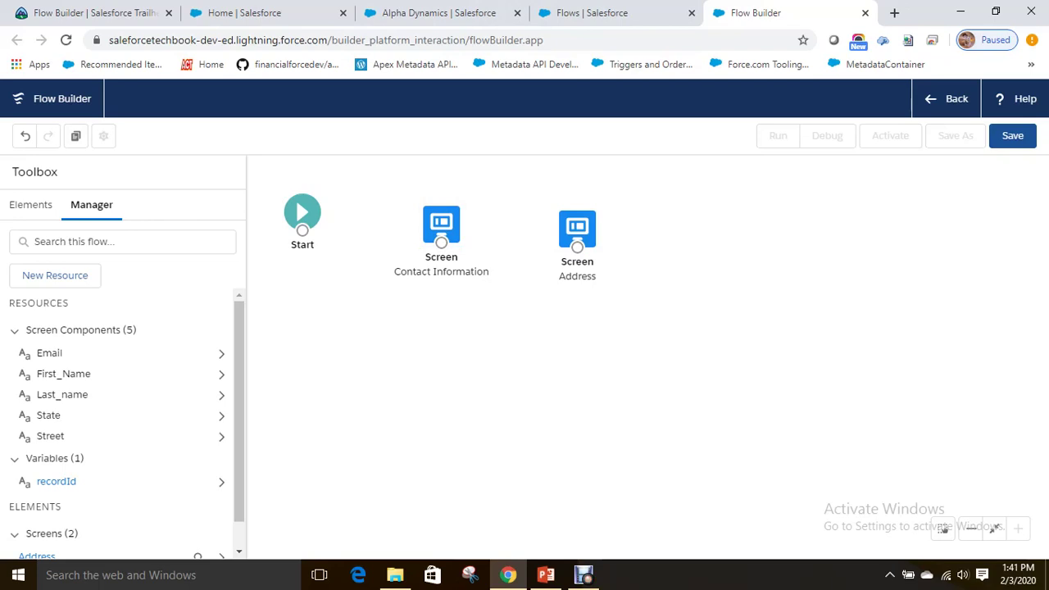
Step: Add a Create Records element to the right of the Address screen and label it "New Contact Creation"
scroll(123, 410, down, 1)
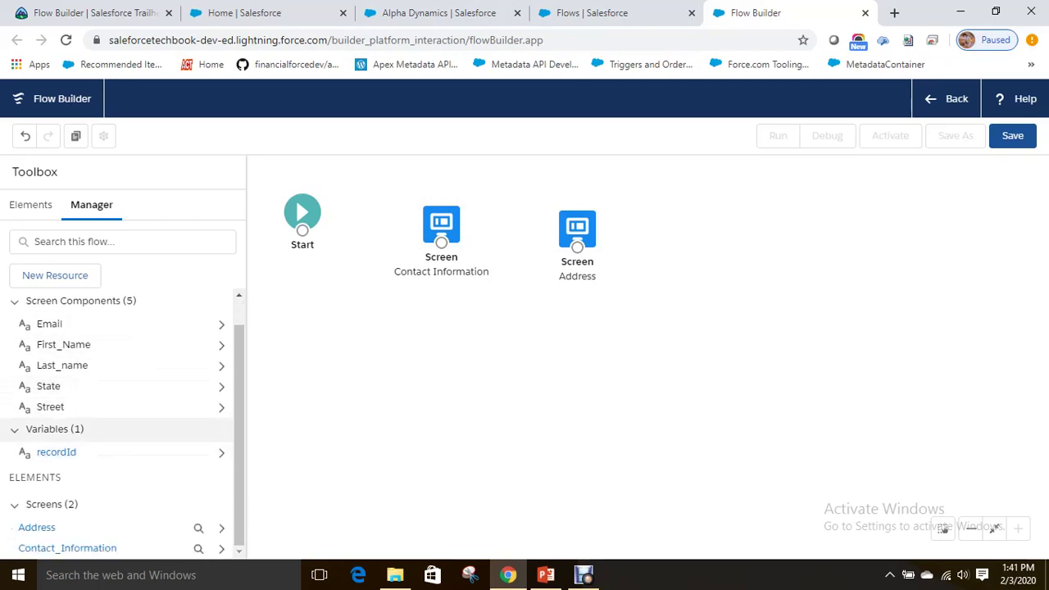
click(31, 204)
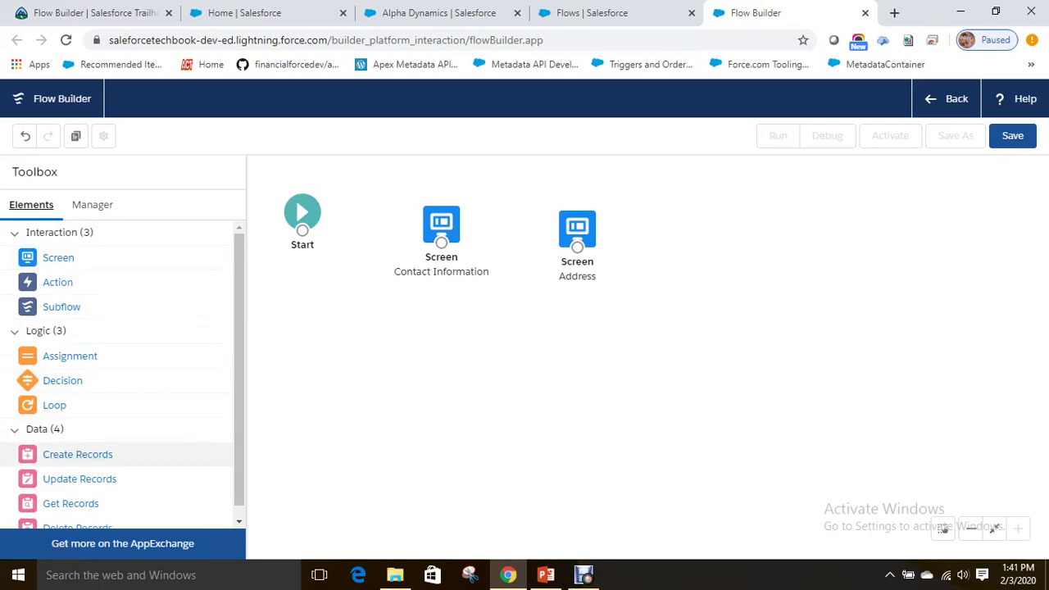
scroll(77, 455, down, 1)
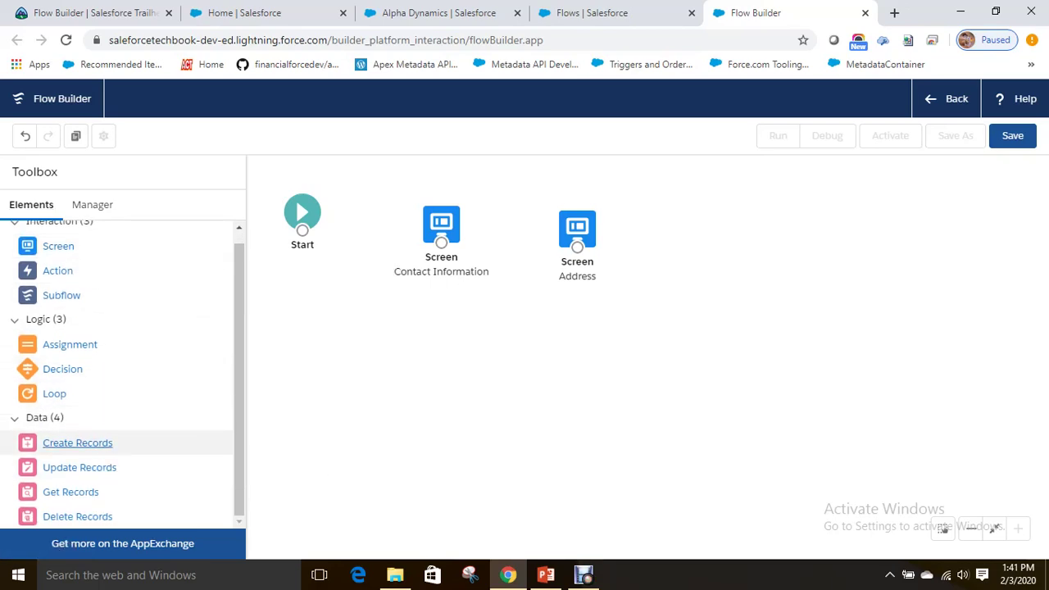
drag(77, 443, 705, 268)
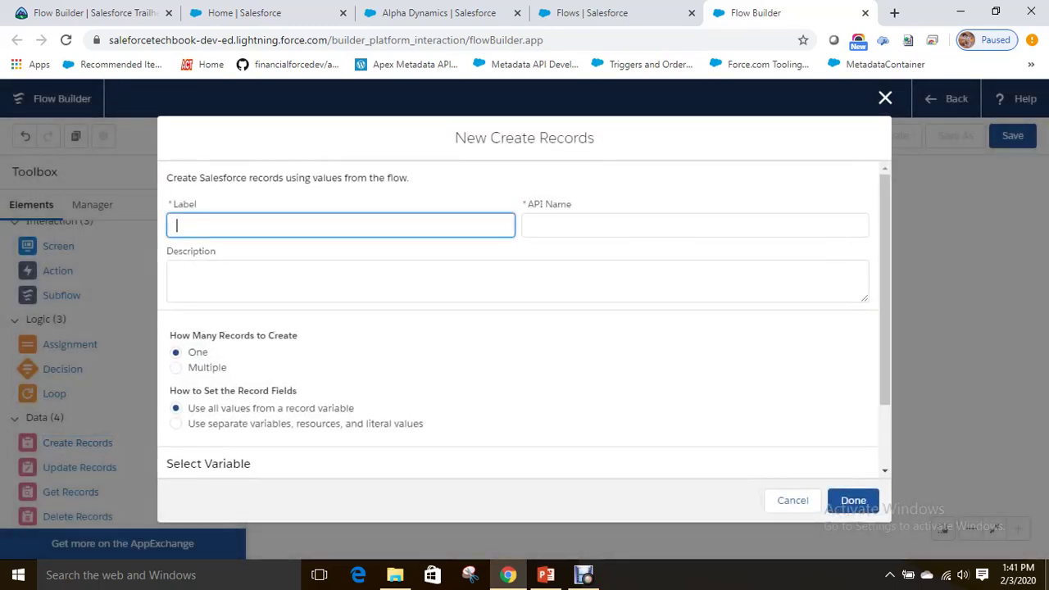
text(New Contca)
key(BackSpace)
text(act Creat)
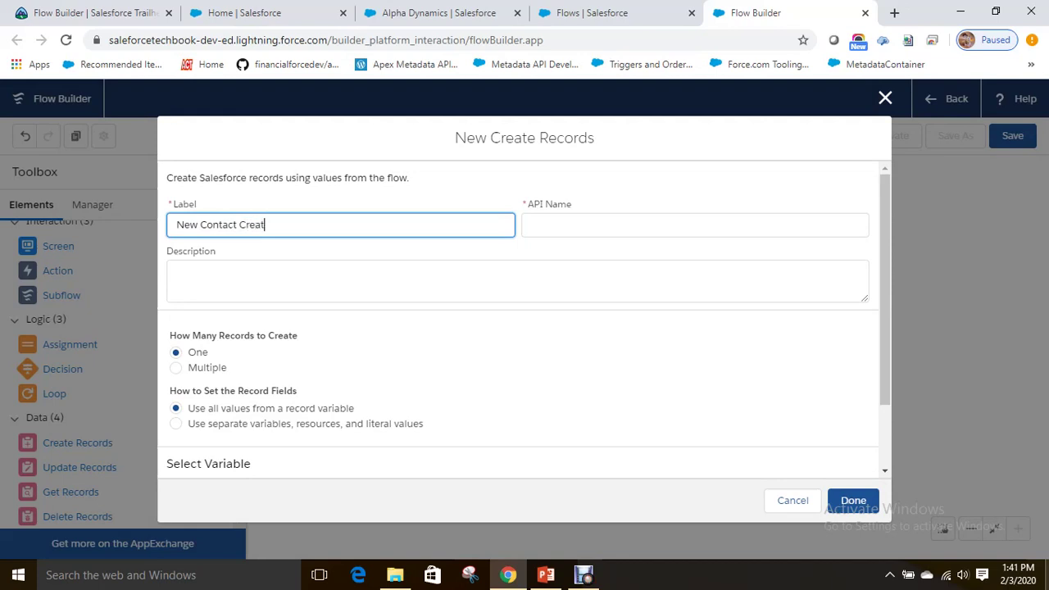
text(eion)
key(Tab)
key(BackSpace)
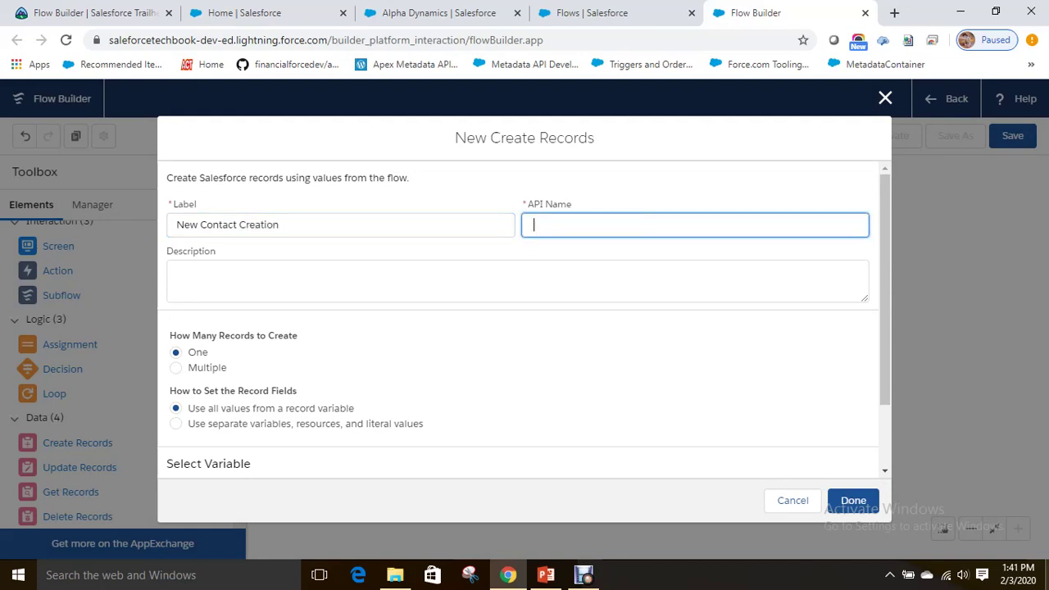
key(shift+Tab)
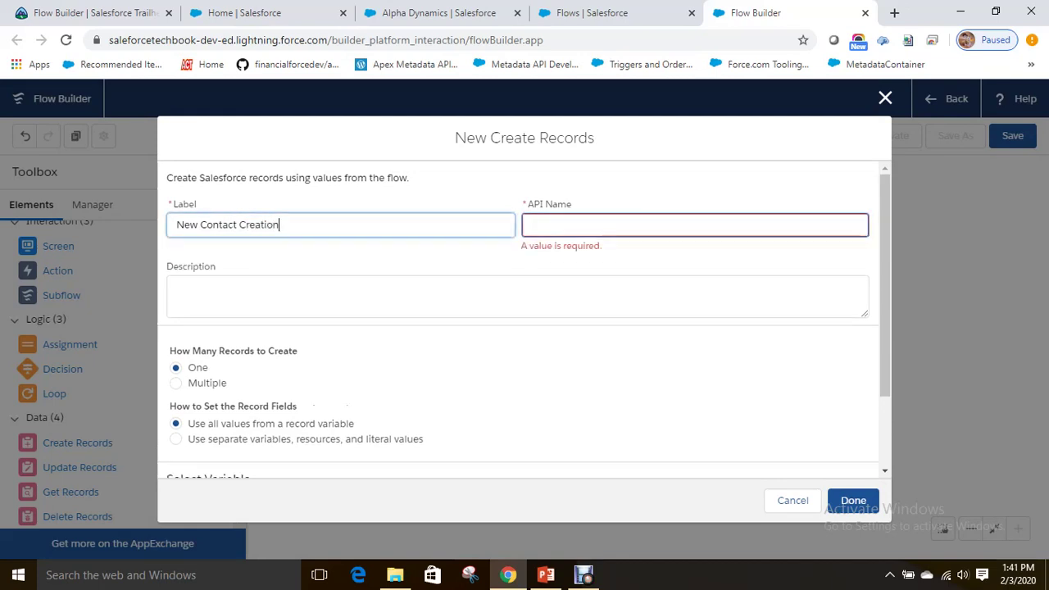
key(Tab)
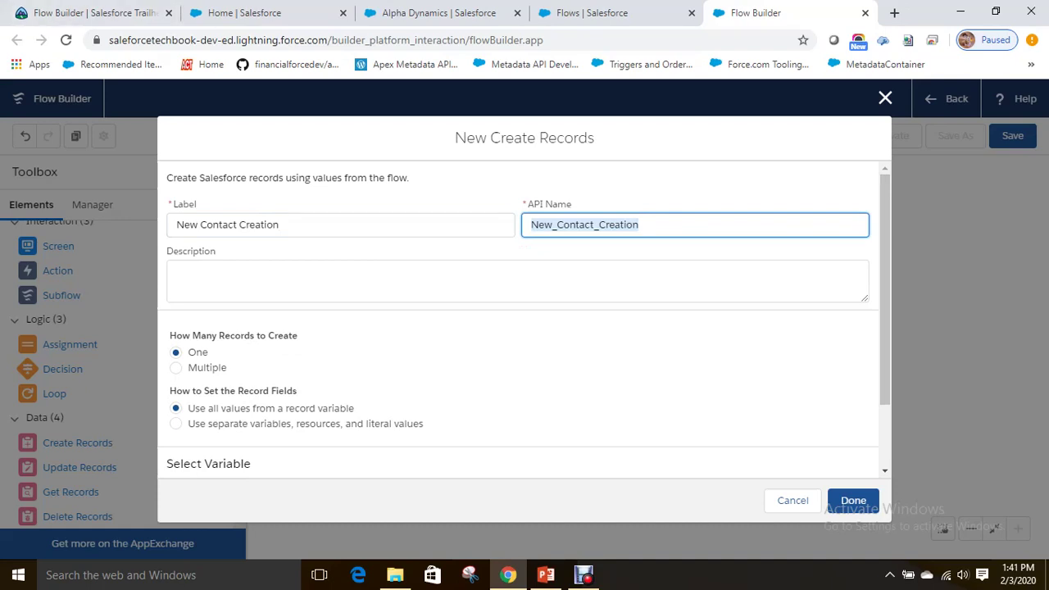
Step: Set the record fields to use separate variables, resources, and literal values, and choose Contact as the object to create
click(176, 423)
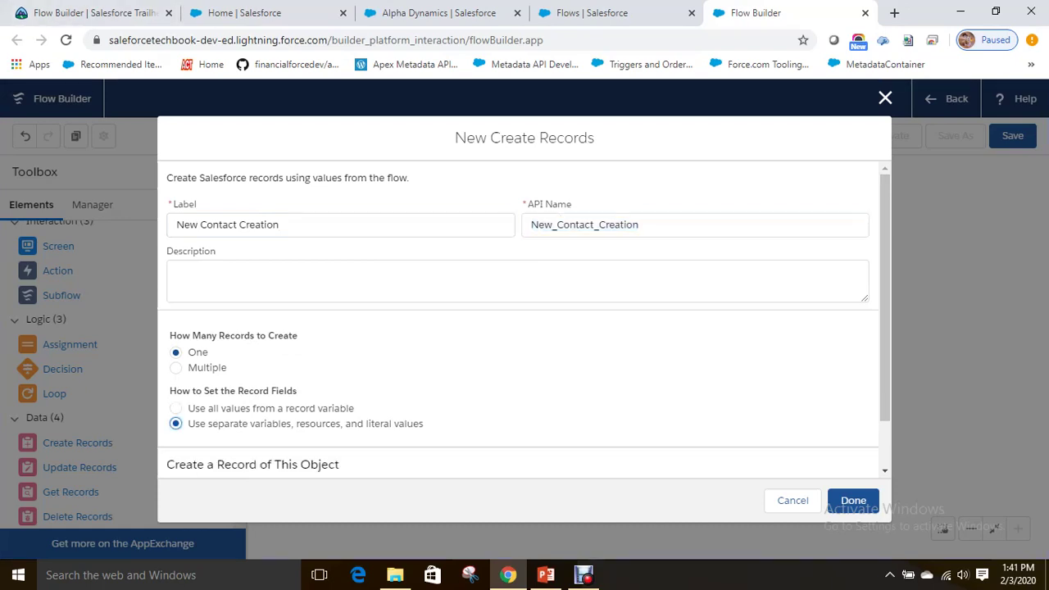
scroll(524, 318, down, 1)
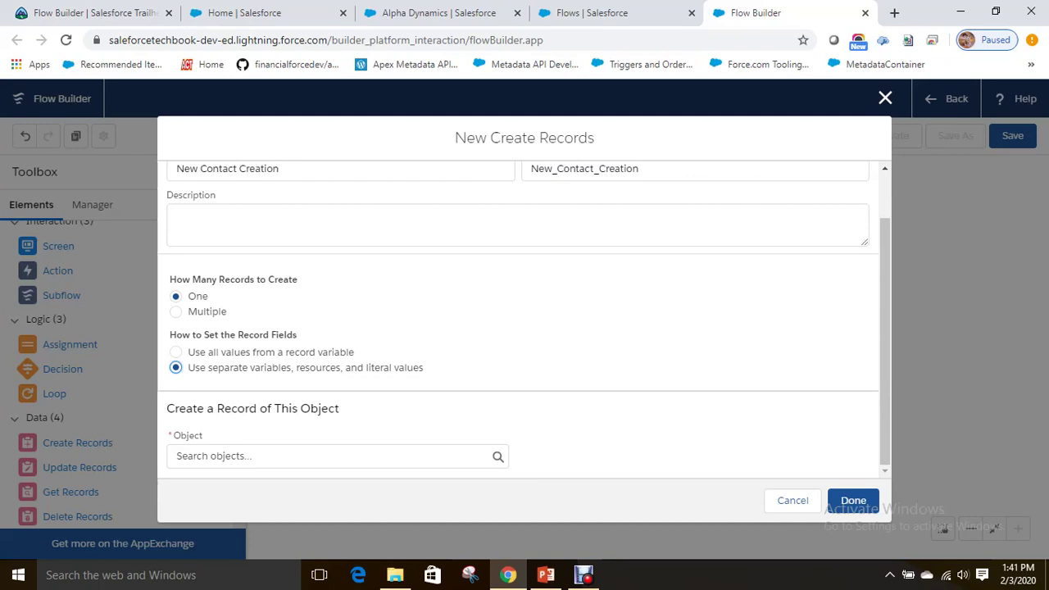
click(246, 456)
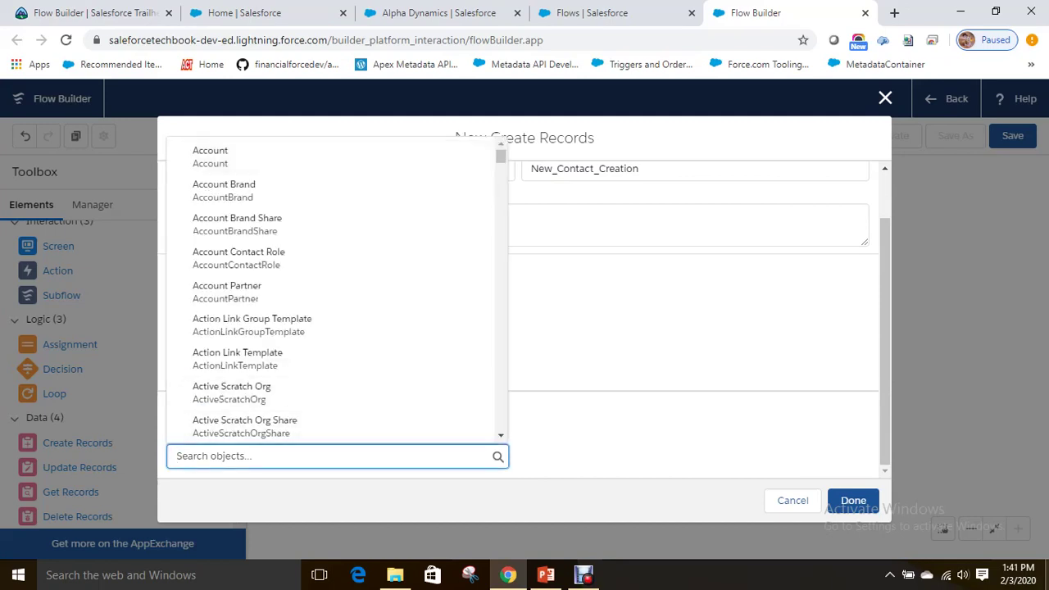
text(Cota)
key(BackSpace)
text(nta)
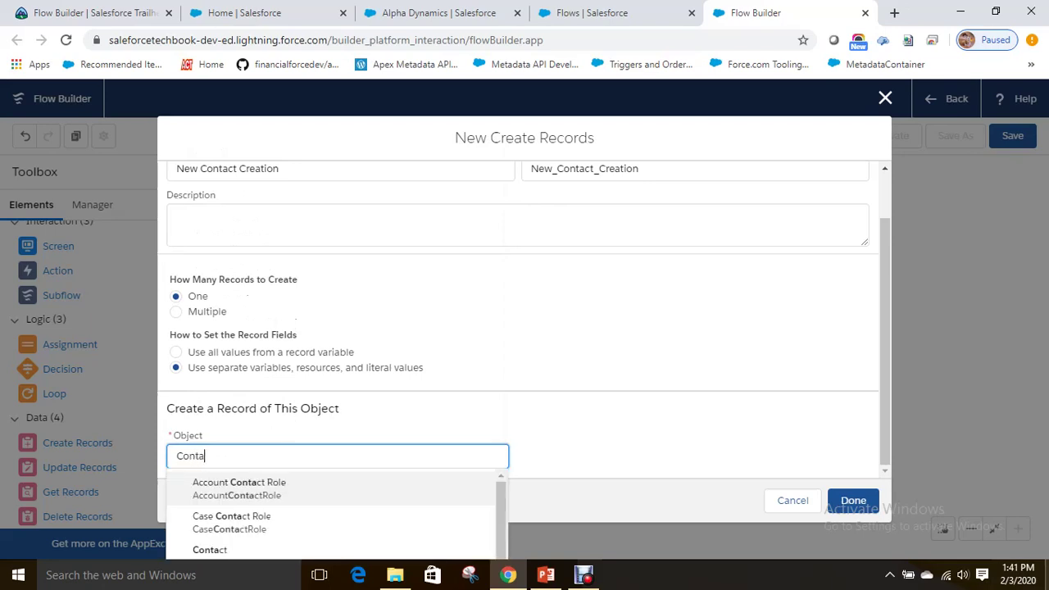
text(ct)
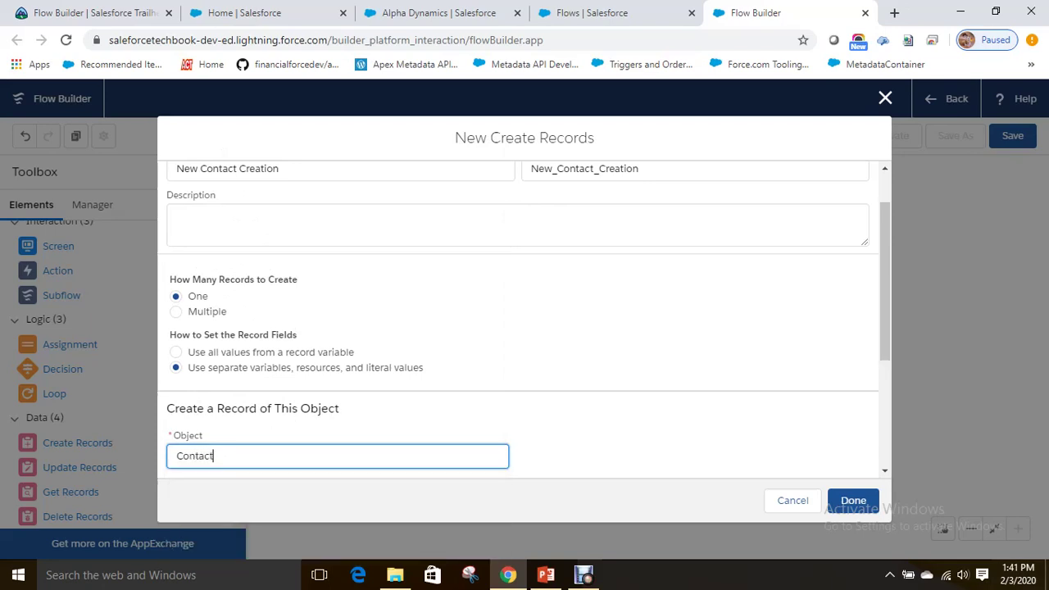
Step: Map the contact's AccountId field to the recordId variable
scroll(524, 320, down, 3)
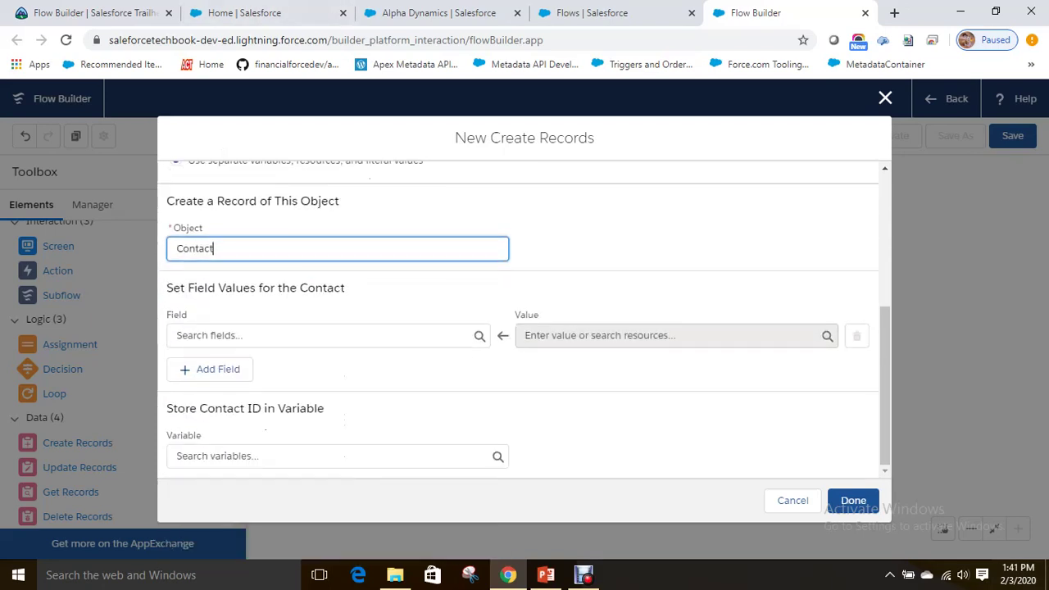
click(319, 335)
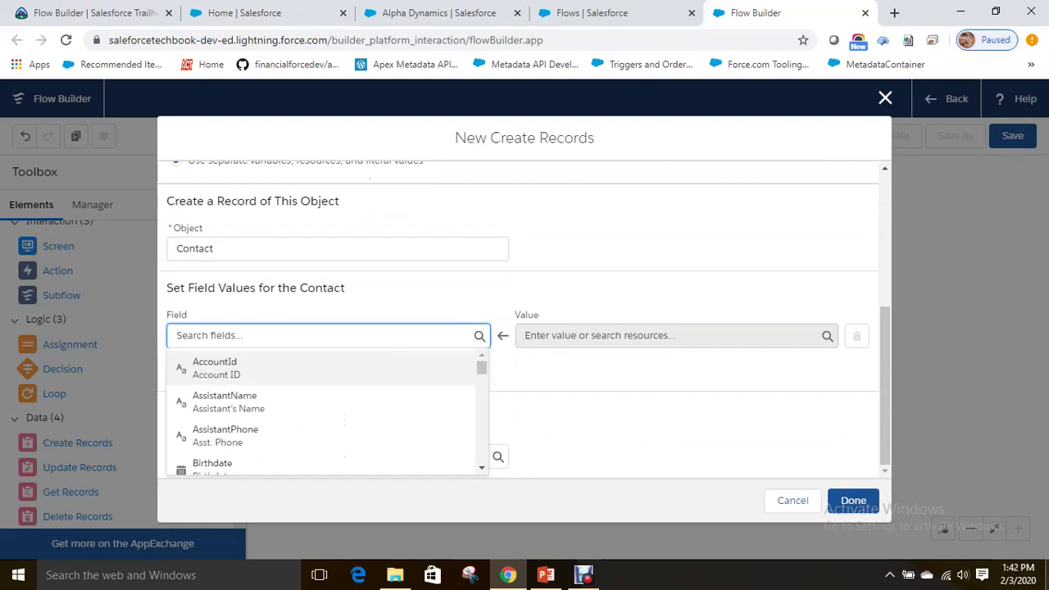
click(214, 368)
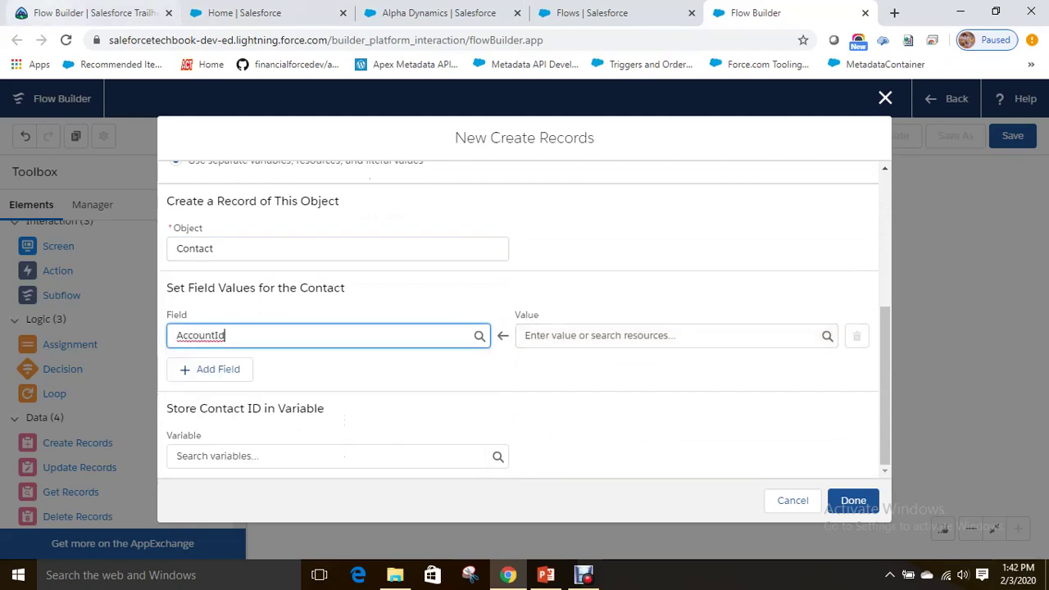
key(Tab)
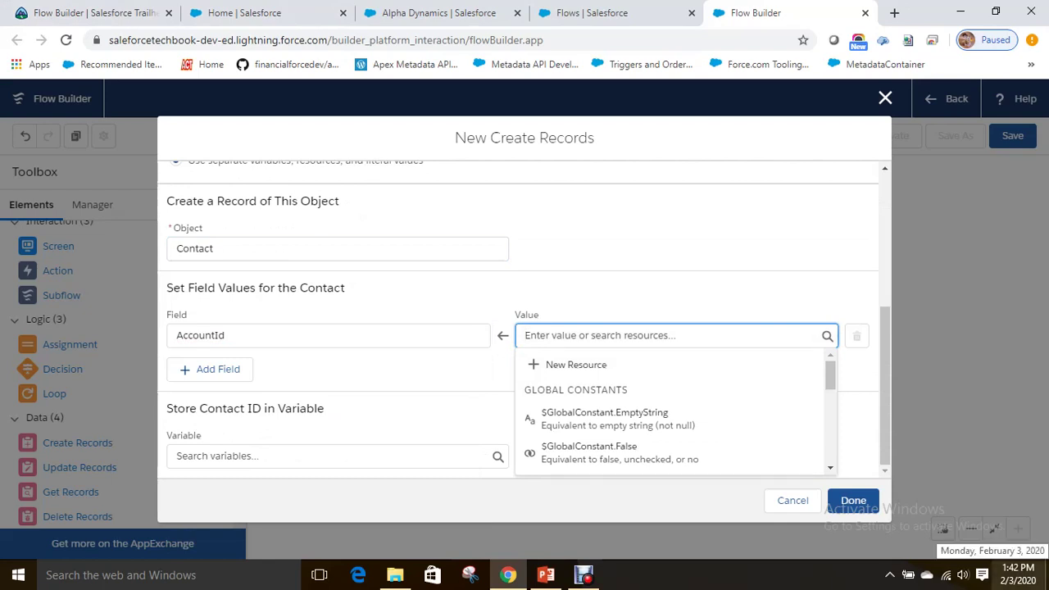
text(recor)
key(Return)
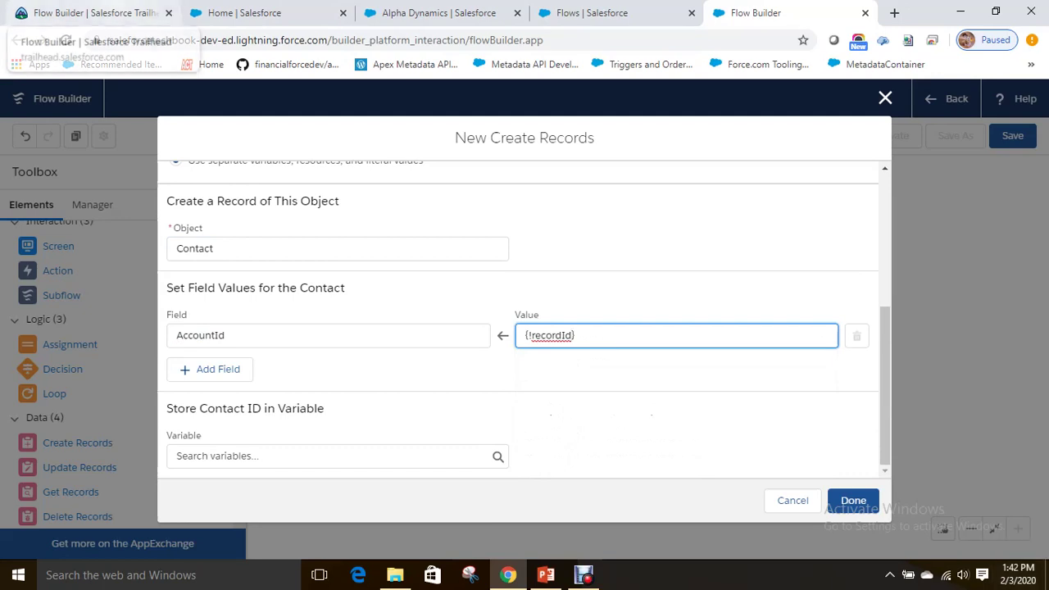
Step: Add a field assignment that maps the contact's LastName to the Last_name screen component
key(Tab)
key(Return)
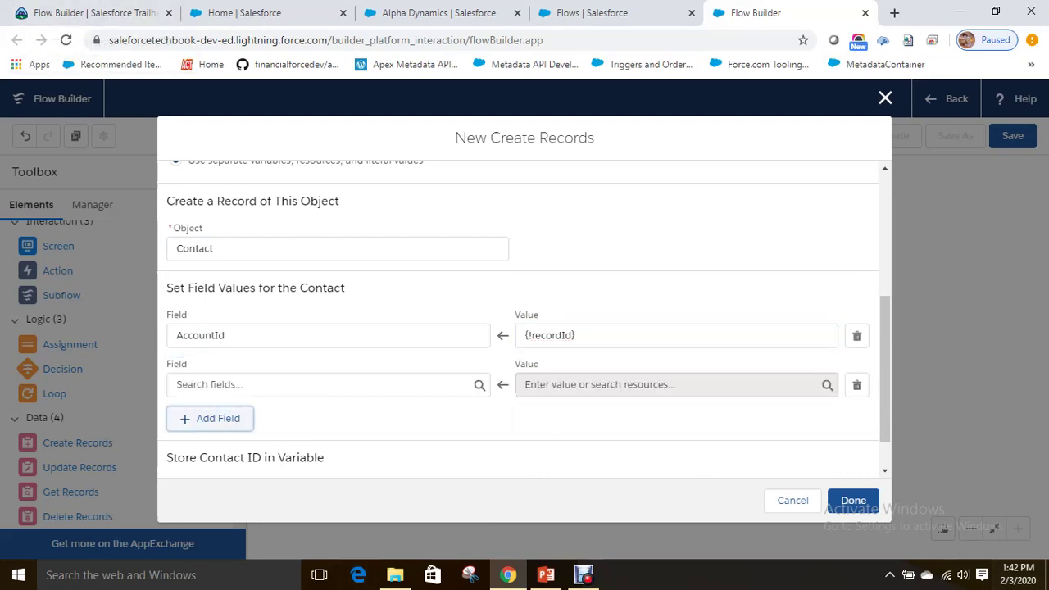
click(246, 384)
text(last\)
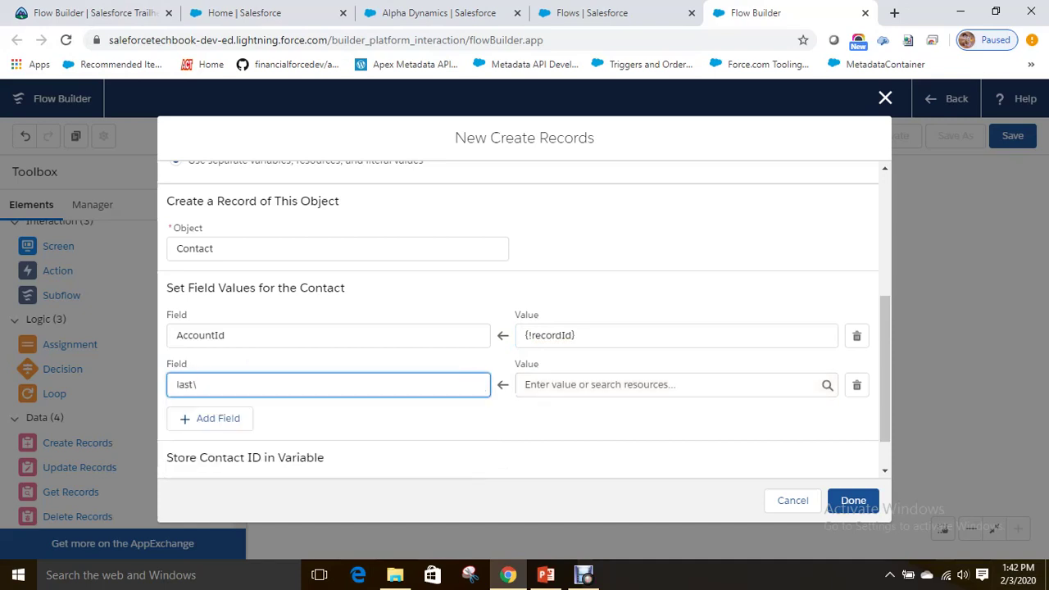
key(BackSpace)
key(Down)
key(Return)
click(598, 384)
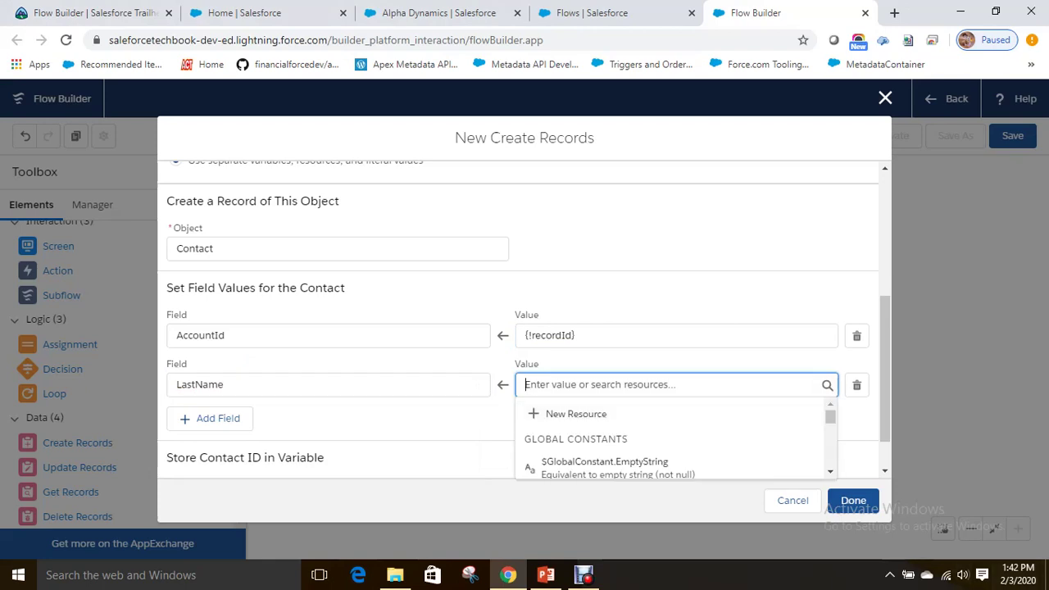
text(last)
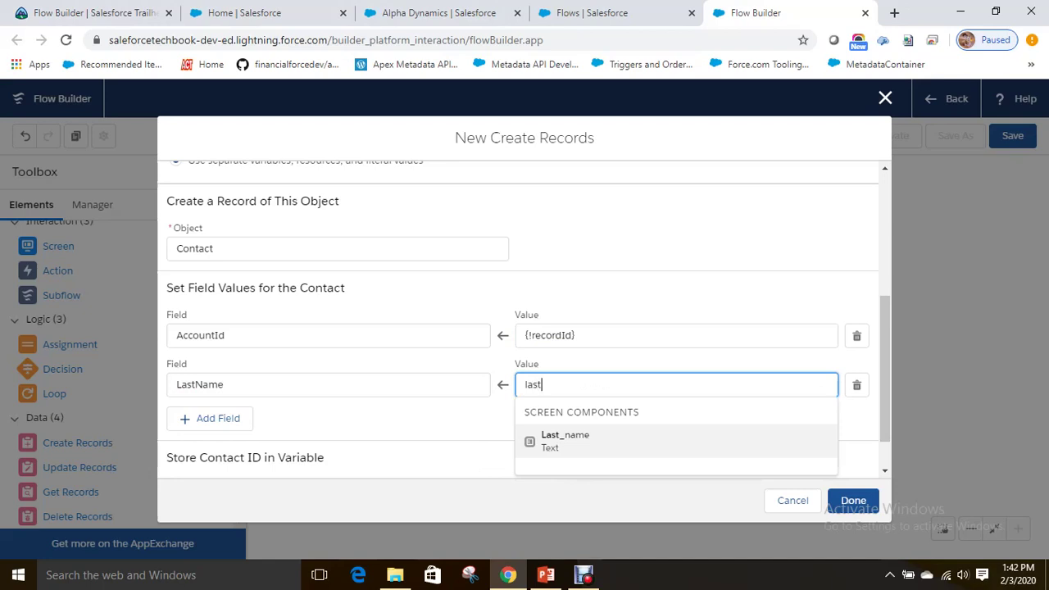
key(Return)
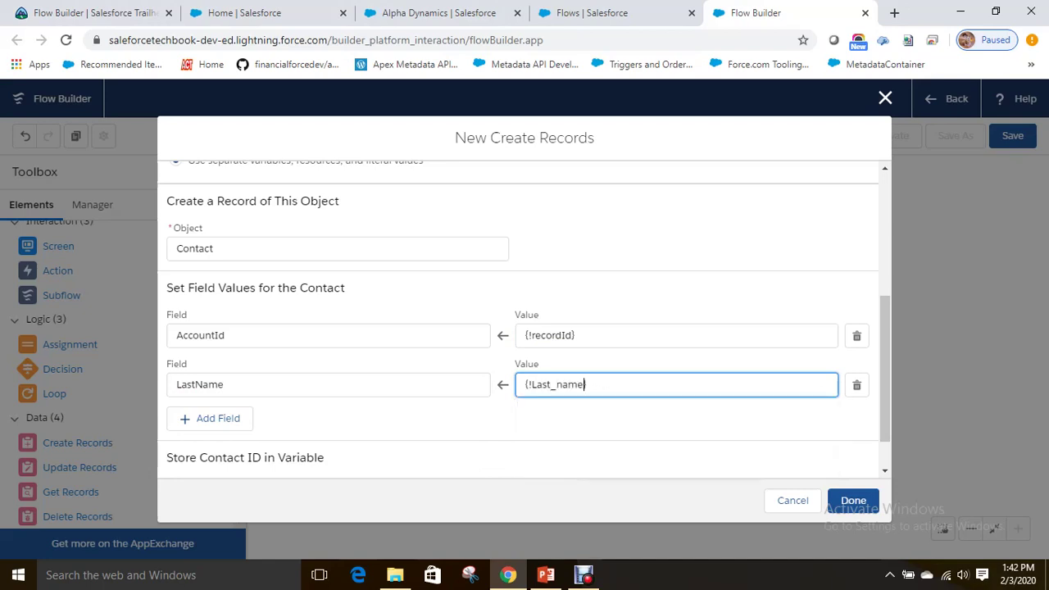
Step: Add another field assignment that maps the contact's FirstName to the First_Name screen component
click(212, 418)
click(214, 432)
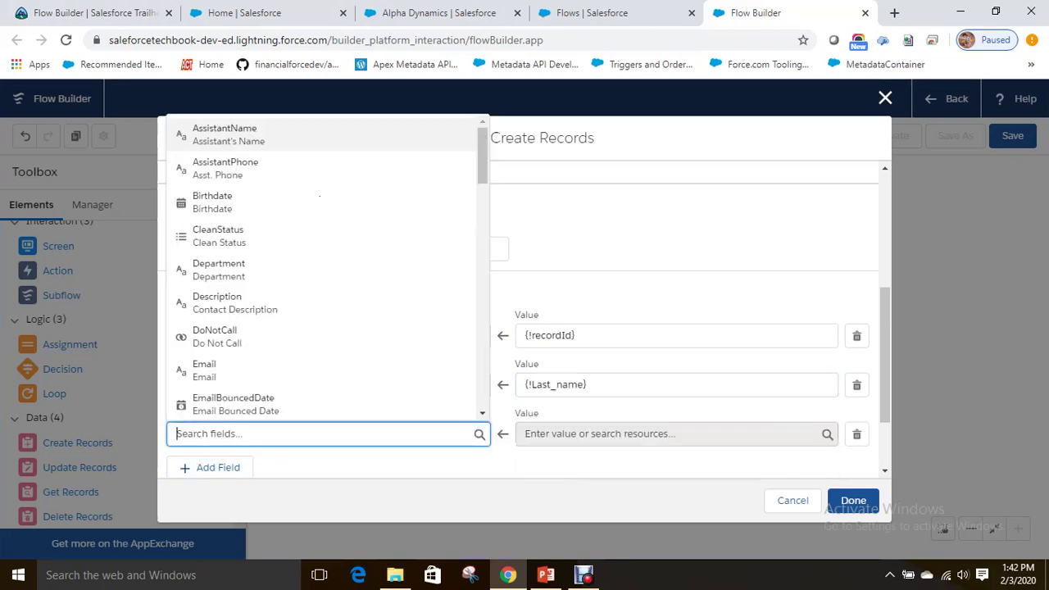
text(Fir)
key(Return)
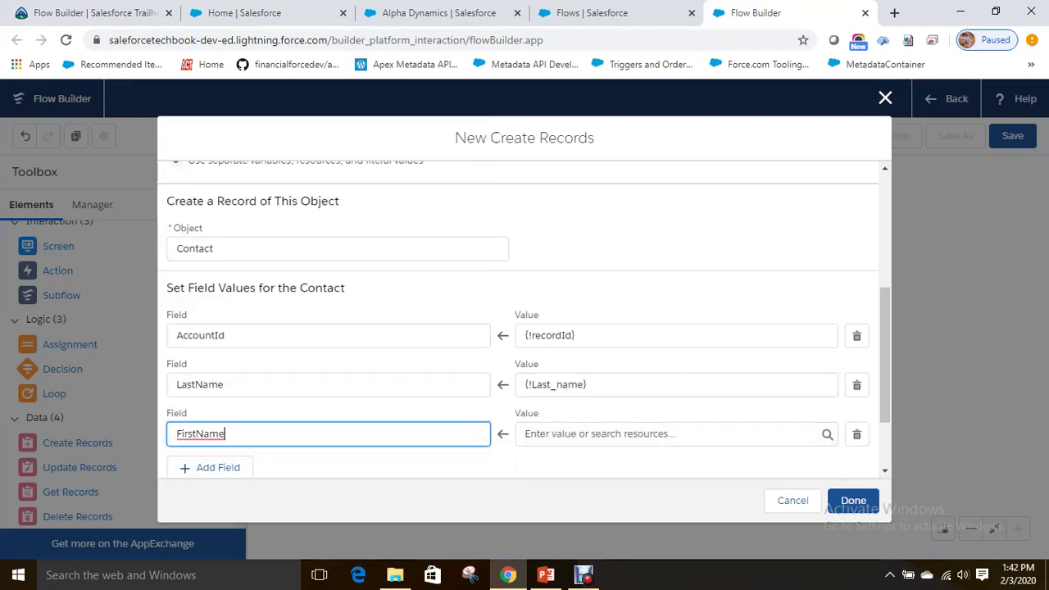
click(676, 434)
text(Fi)
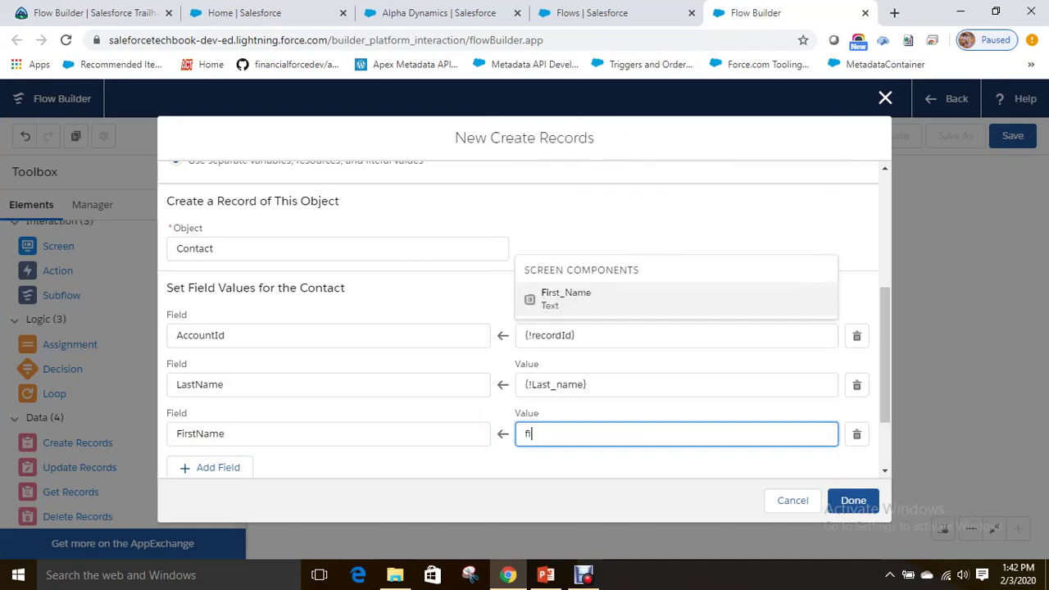
key(Return)
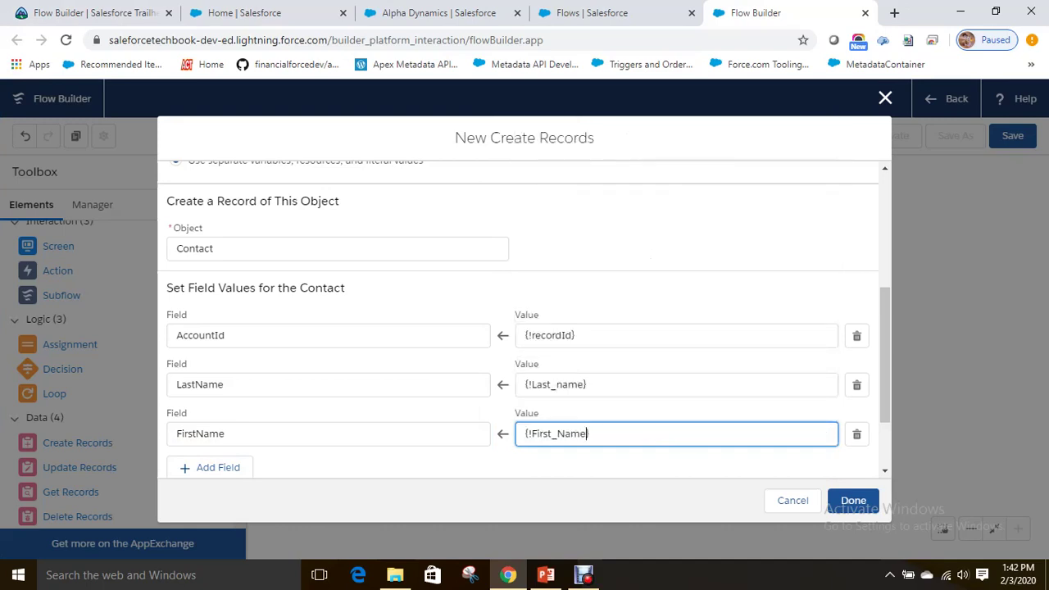
Step: Add a field assignment that maps the contact's Email field to the Email screen component
key(Tab)
key(Tab)
key(Return)
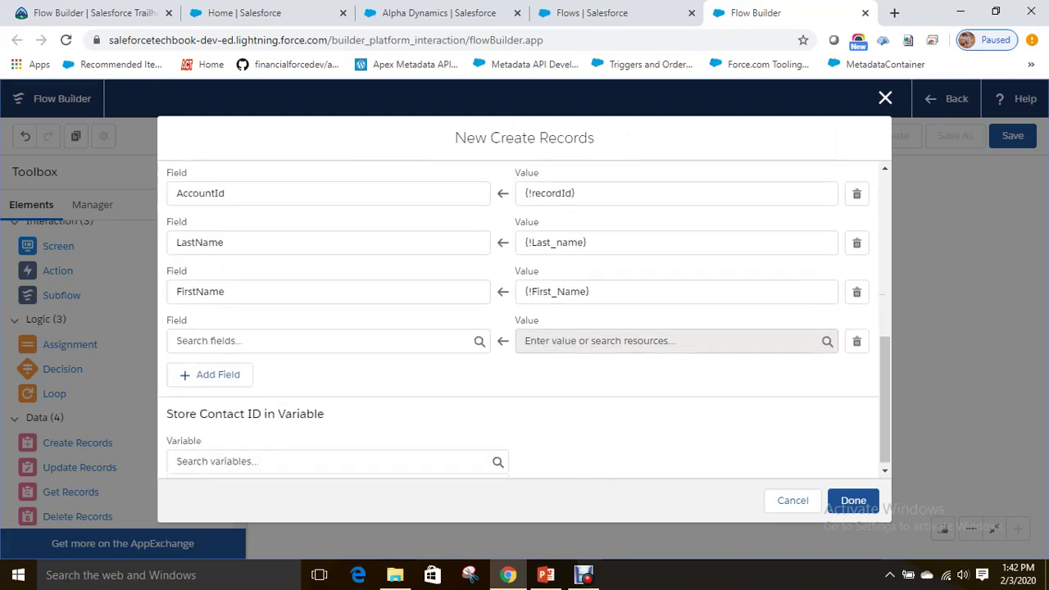
click(328, 340)
text(Email)
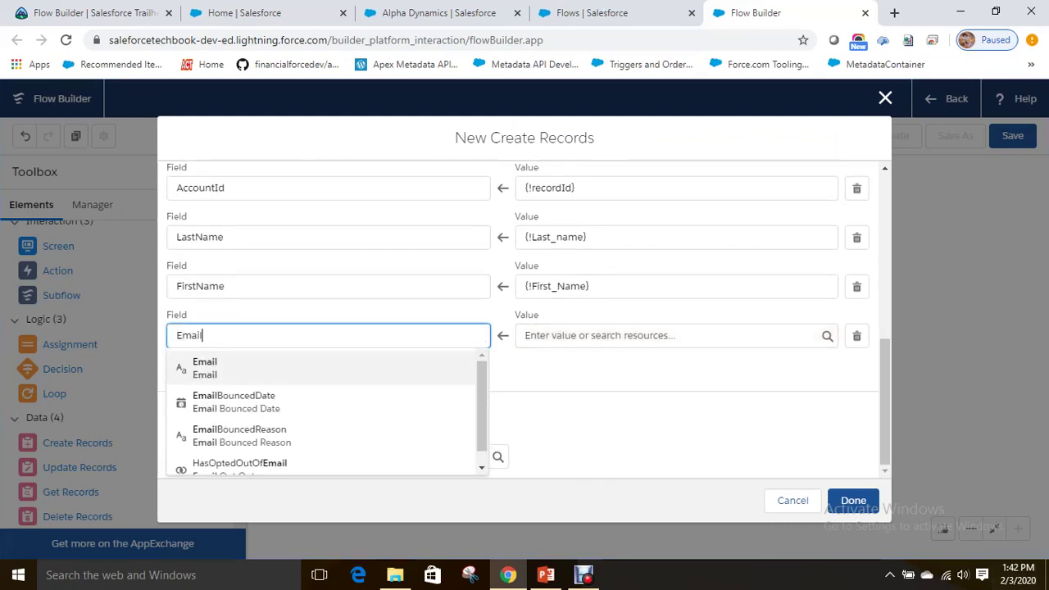
key(Return)
key(Tab)
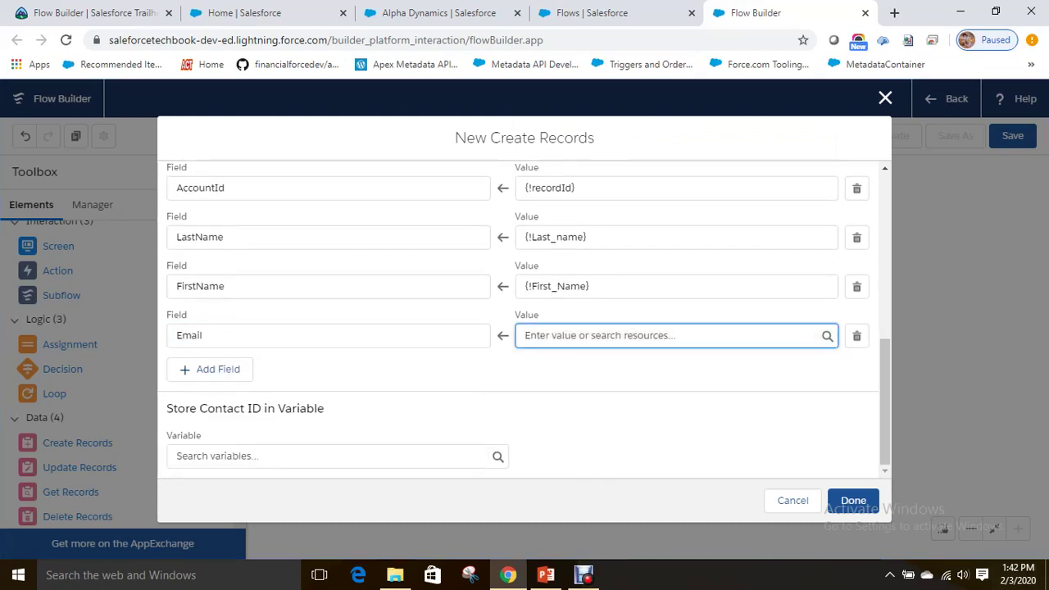
text(Email)
key(Return)
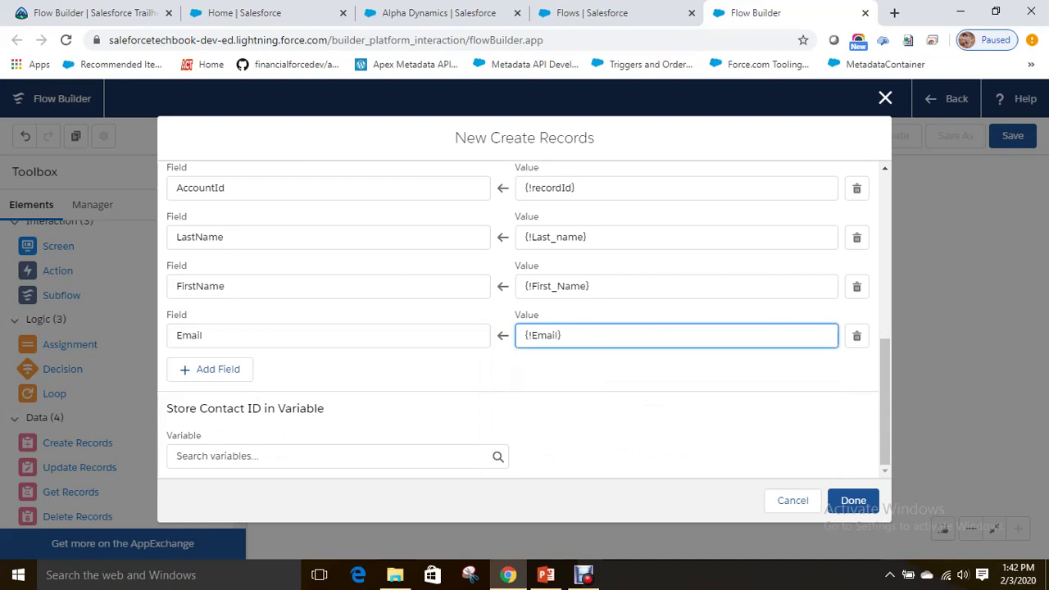
Step: Add a field assignment that maps the contact's MailingState to the State screen component
click(210, 369)
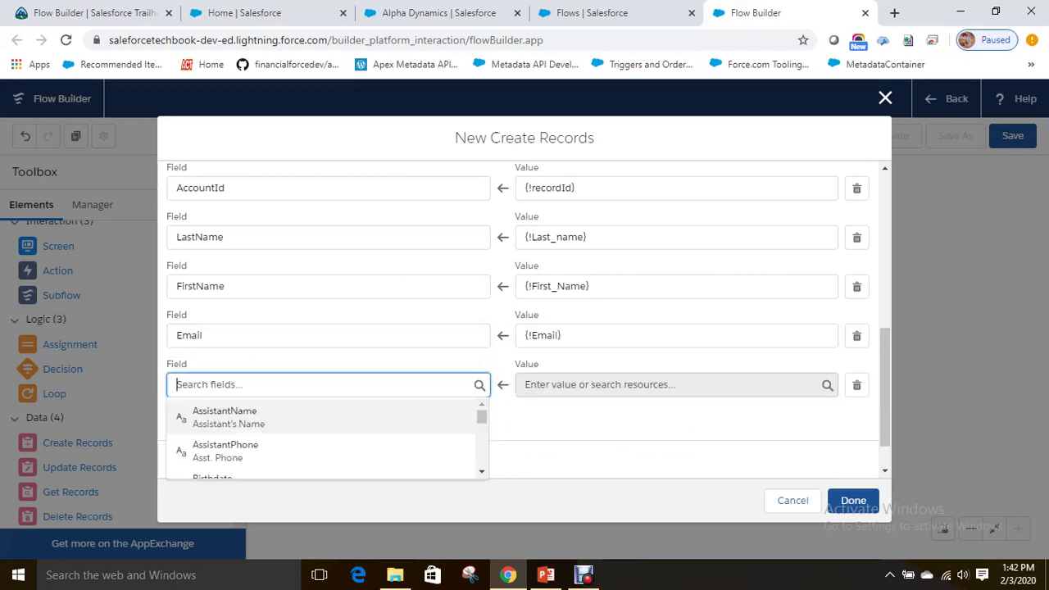
click(246, 384)
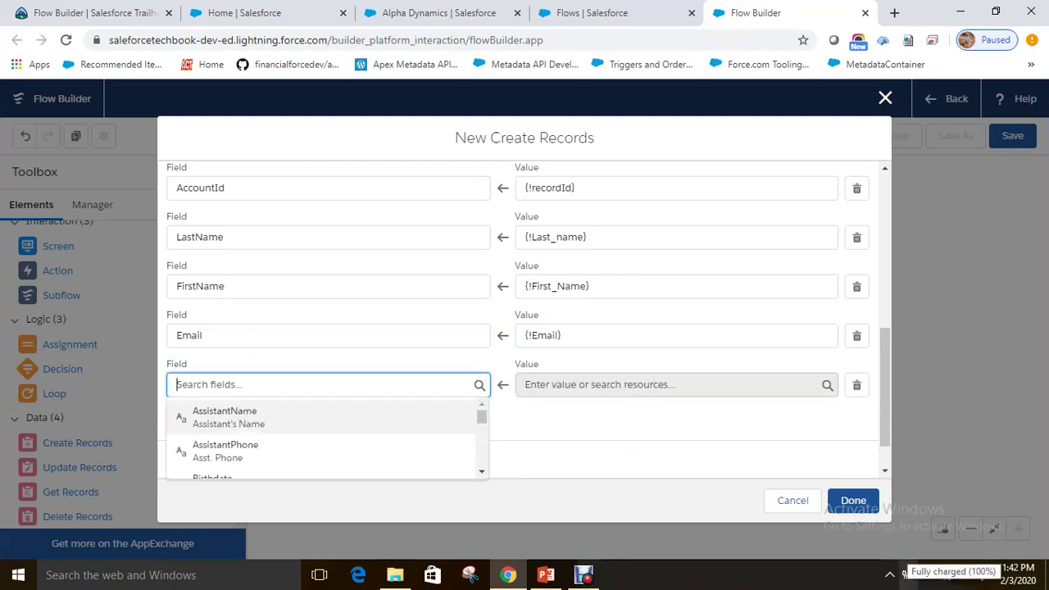
text(mail)
key(ctrl+a)
text(Mailing)
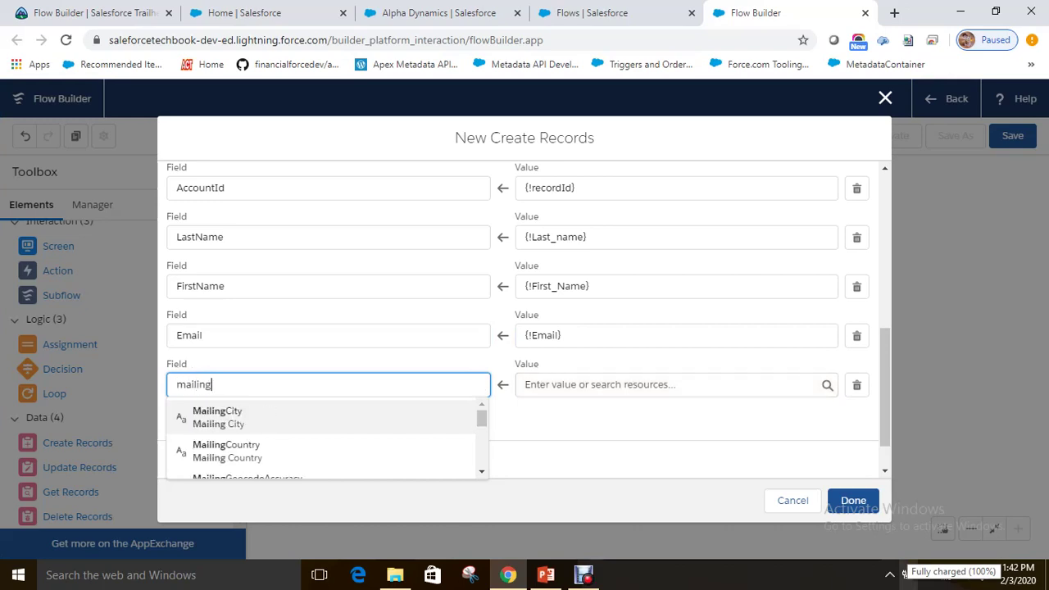
text(S)
key(Return)
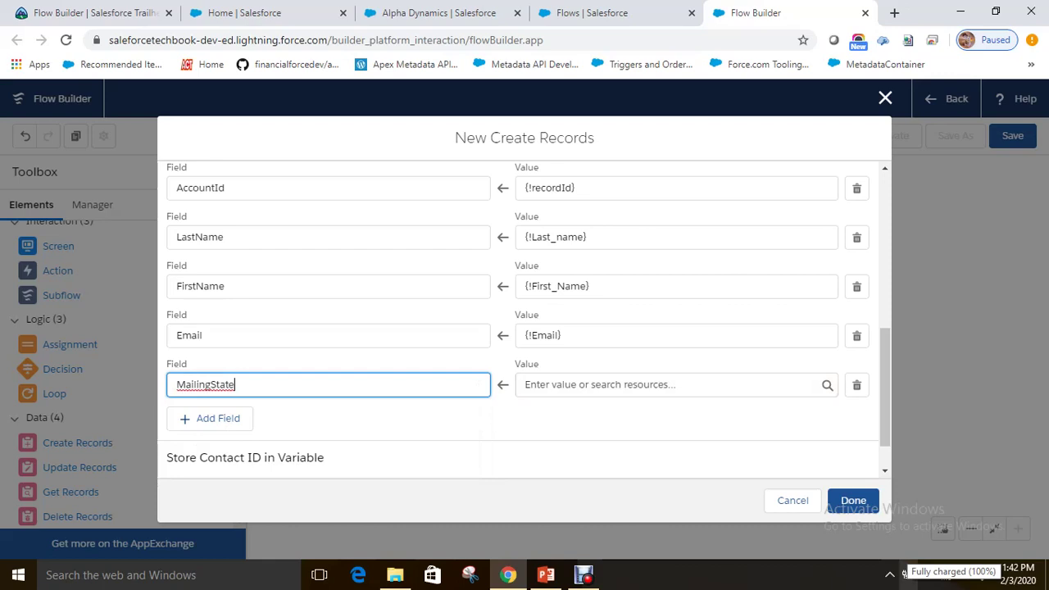
click(676, 384)
text(St)
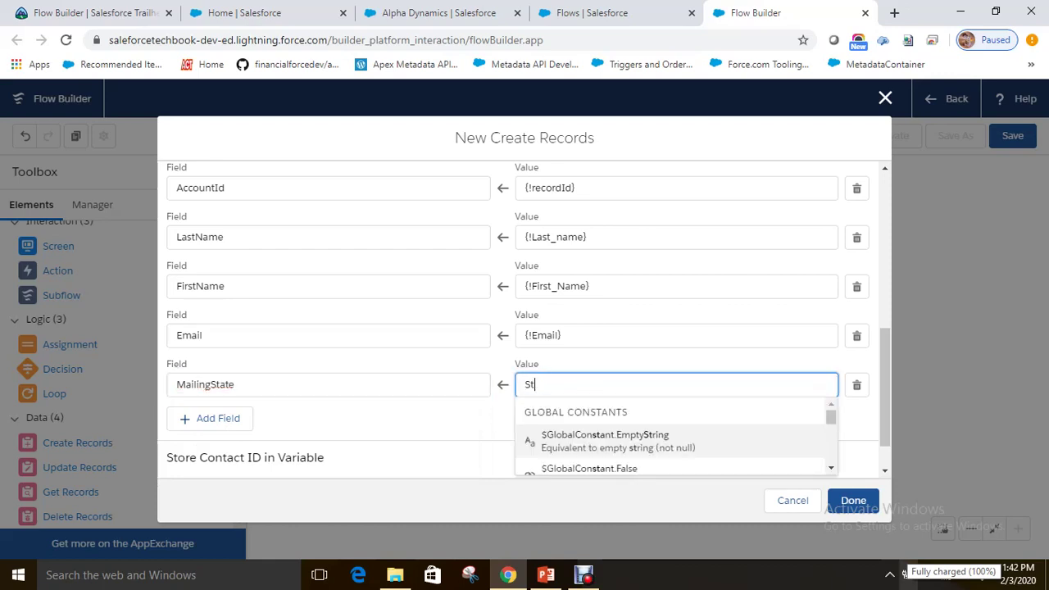
text(ate)
key(Return)
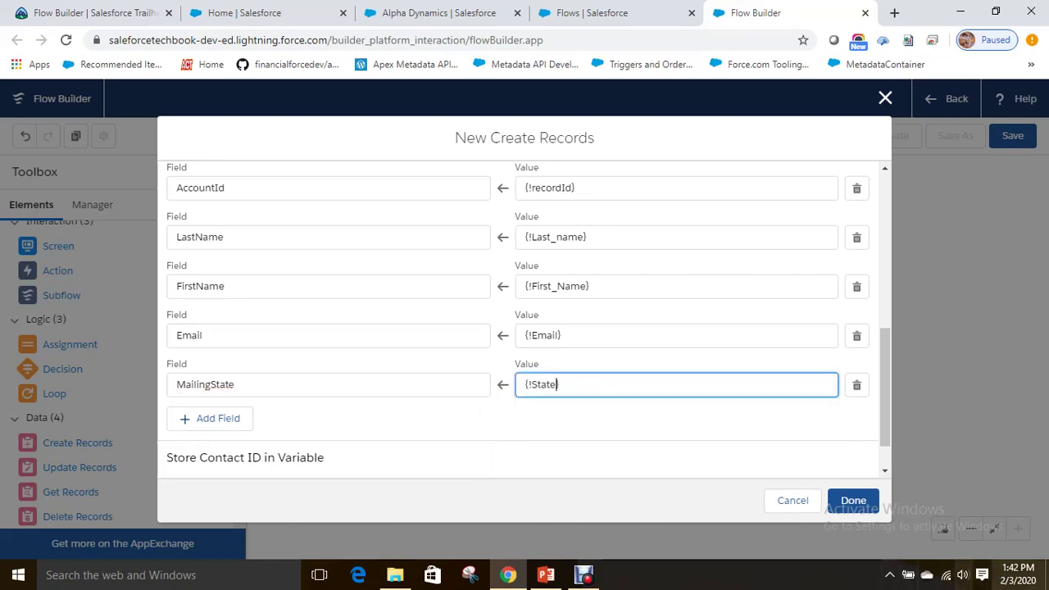
Step: Map the contact's MailingStreet to the Street screen component and finish the New Contact Creation element
click(209, 418)
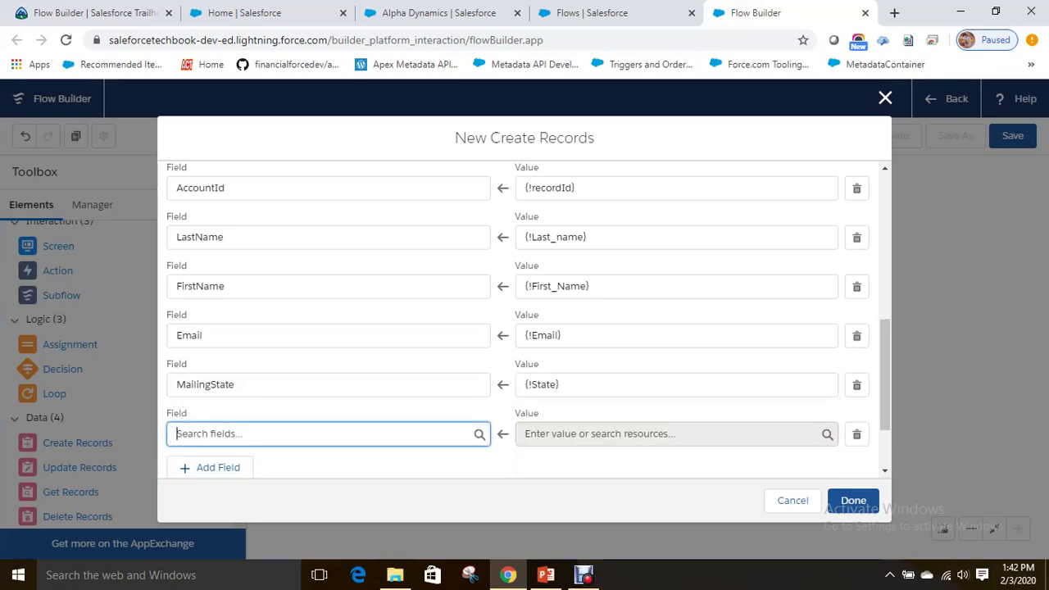
text(Mainin)
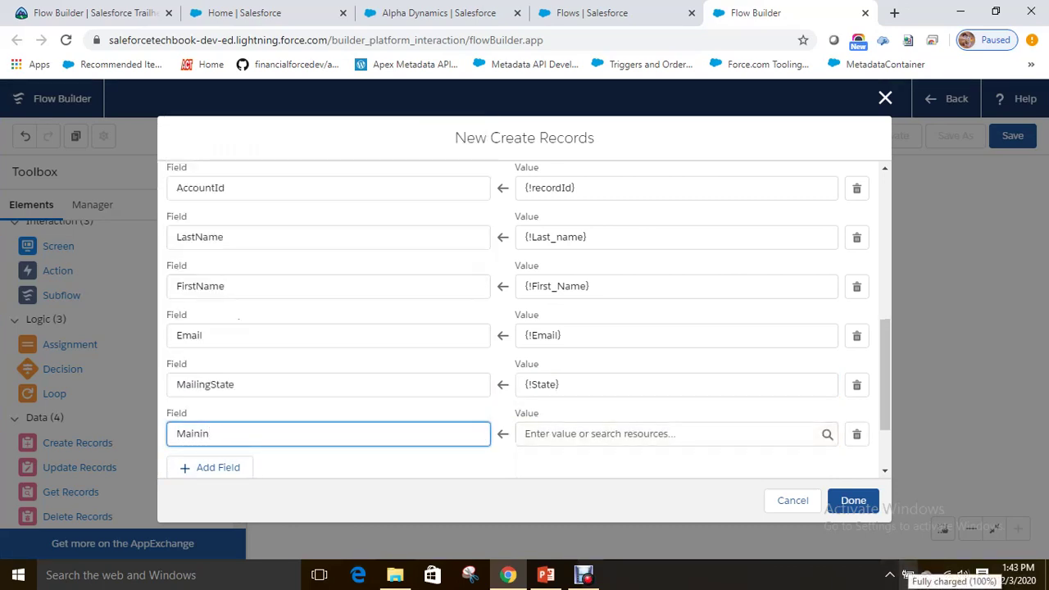
key(BackSpace)
key(BackSpace)
key(BackSpace)
text(ling str)
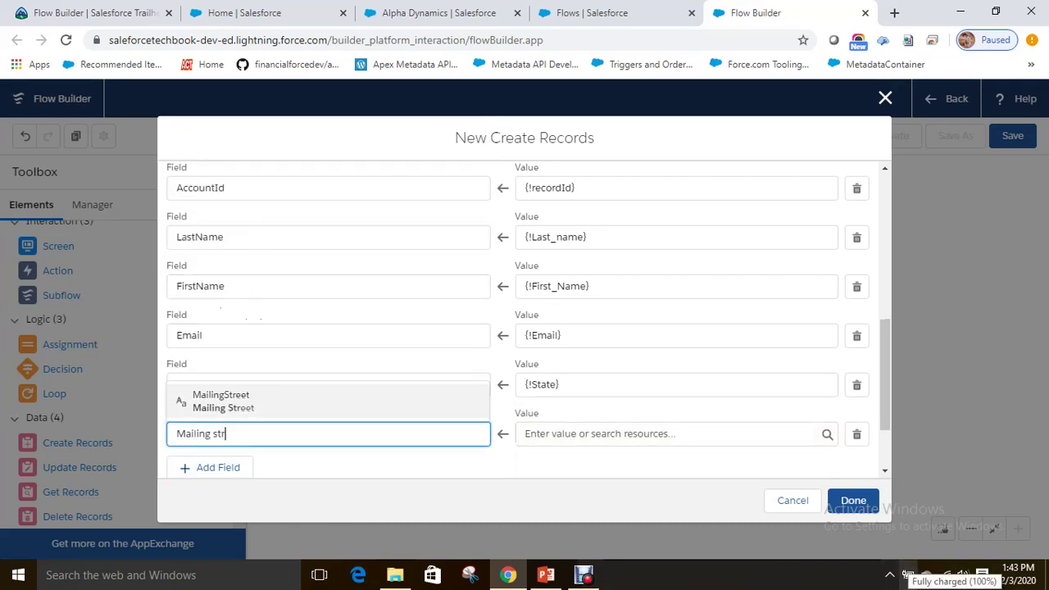
text(e)
key(Return)
key(Tab)
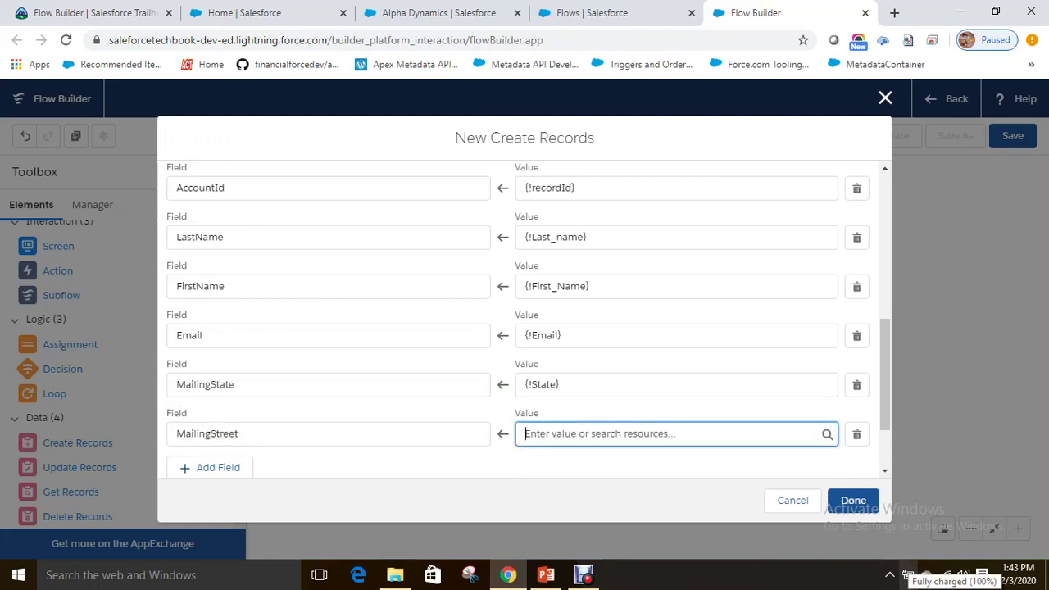
text(stre)
key(Return)
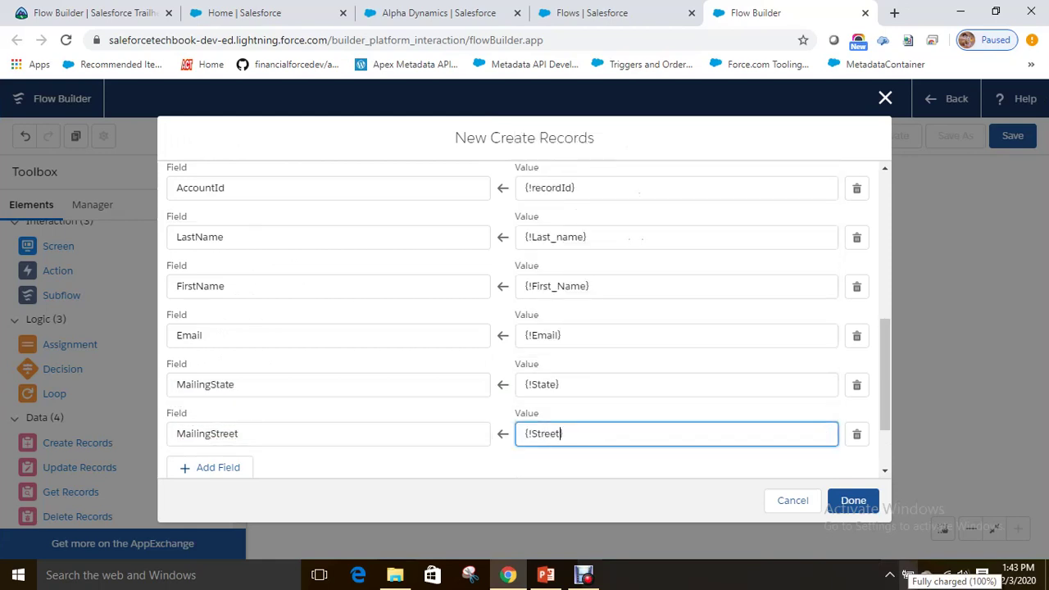
scroll(524, 320, down, 2)
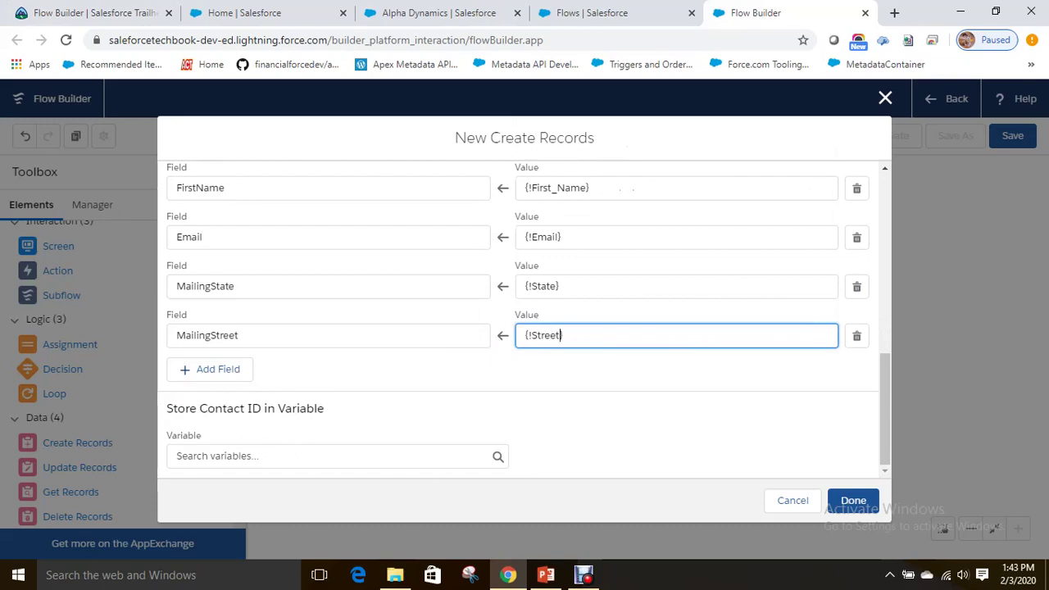
click(853, 500)
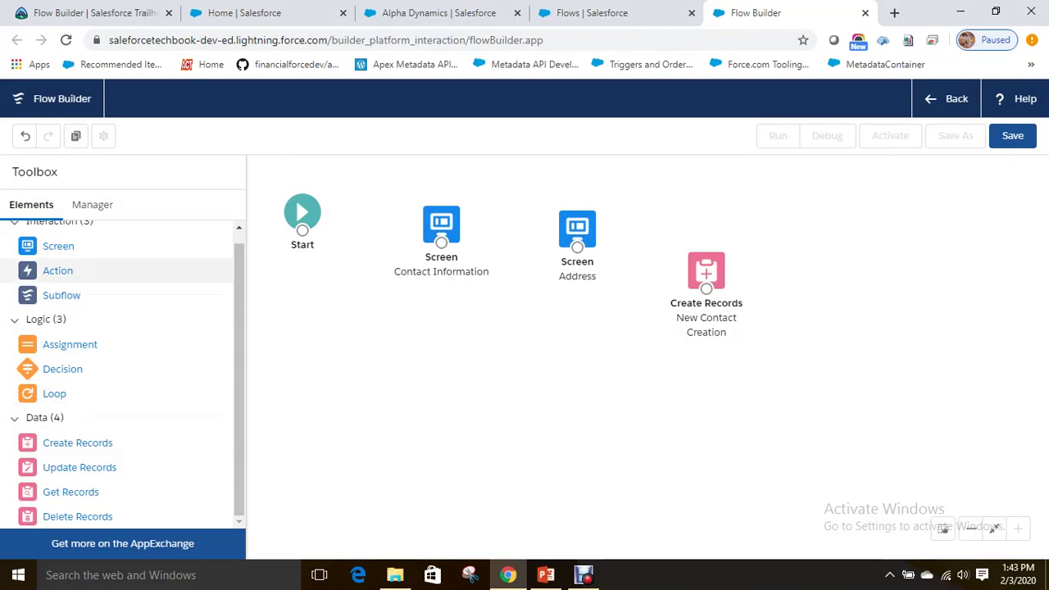
Step: Add a Screen element below the New Contact Creation element and label it "Contact Creation Status"
scroll(123, 369, up, 1)
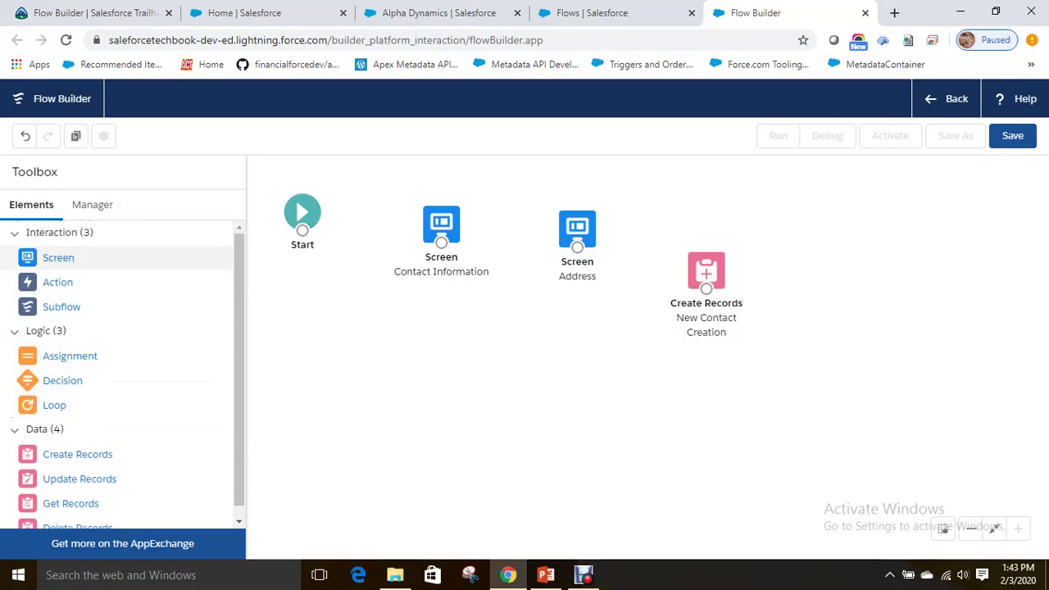
drag(59, 258, 722, 407)
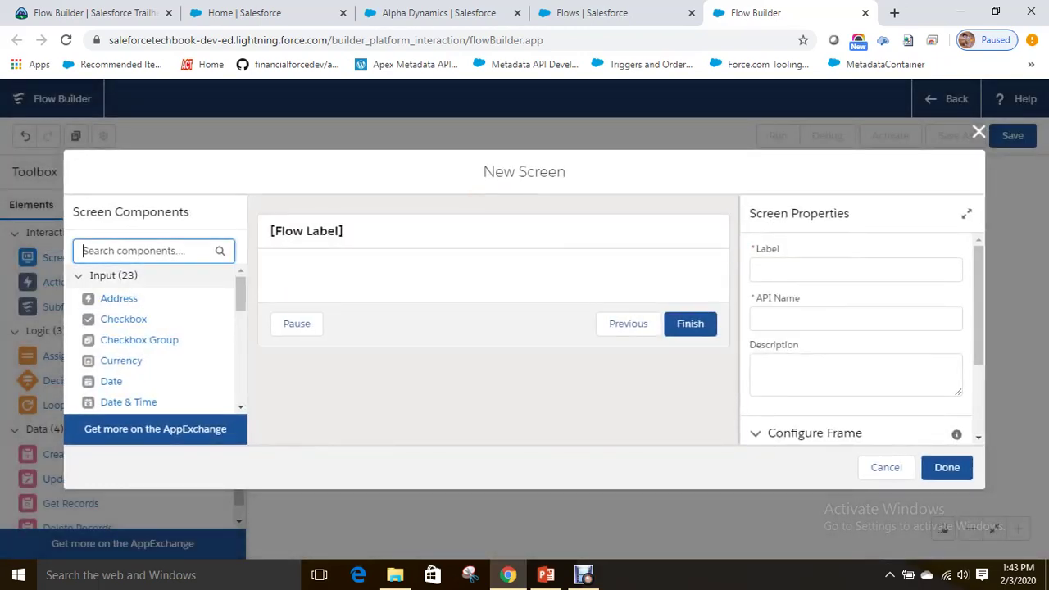
click(856, 270)
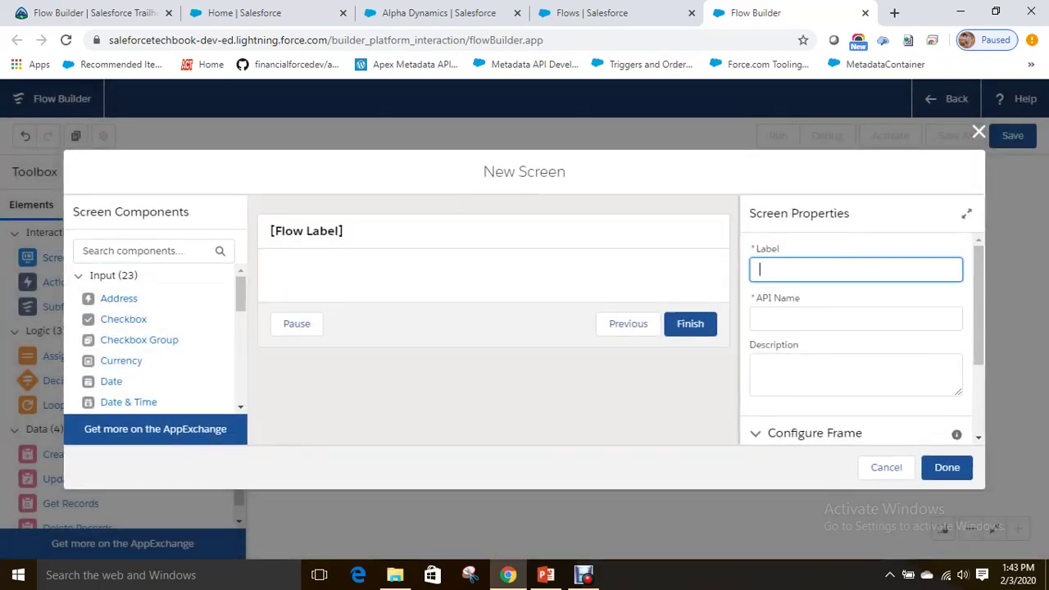
text(Sontact C)
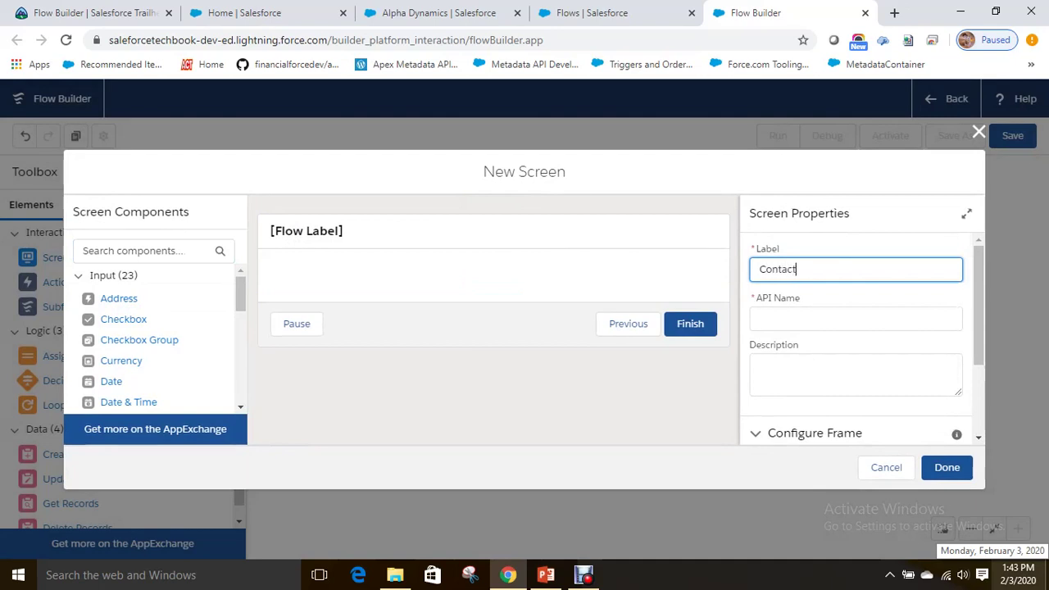
text(retaed)
key(BackSpace)
key(BackSpace)
key(BackSpace)
key(BackSpace)
text(ation)
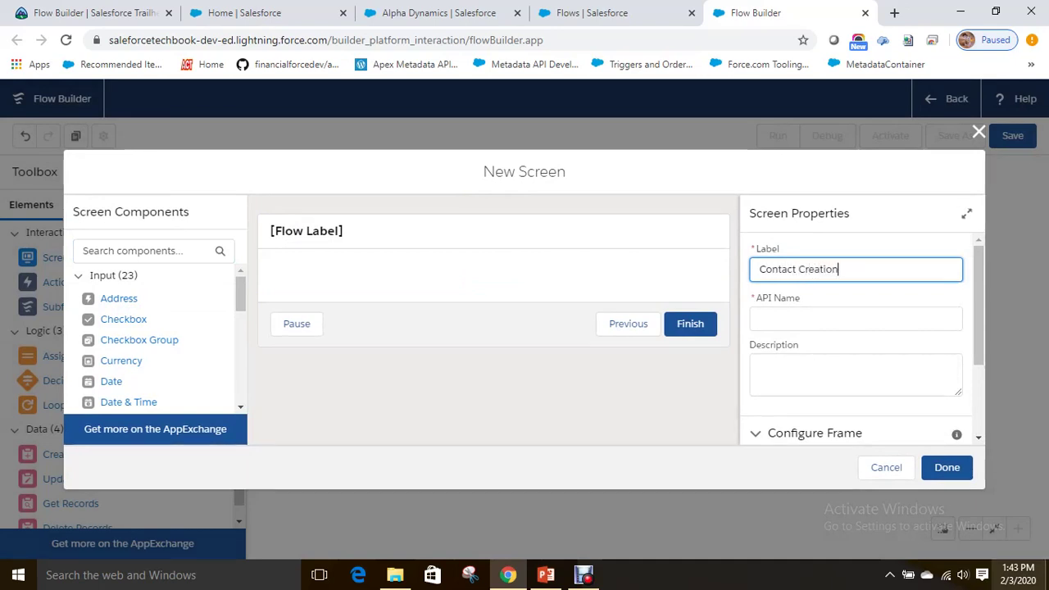
text( Sta)
key(BackSpace)
text(tatus)
key(Tab)
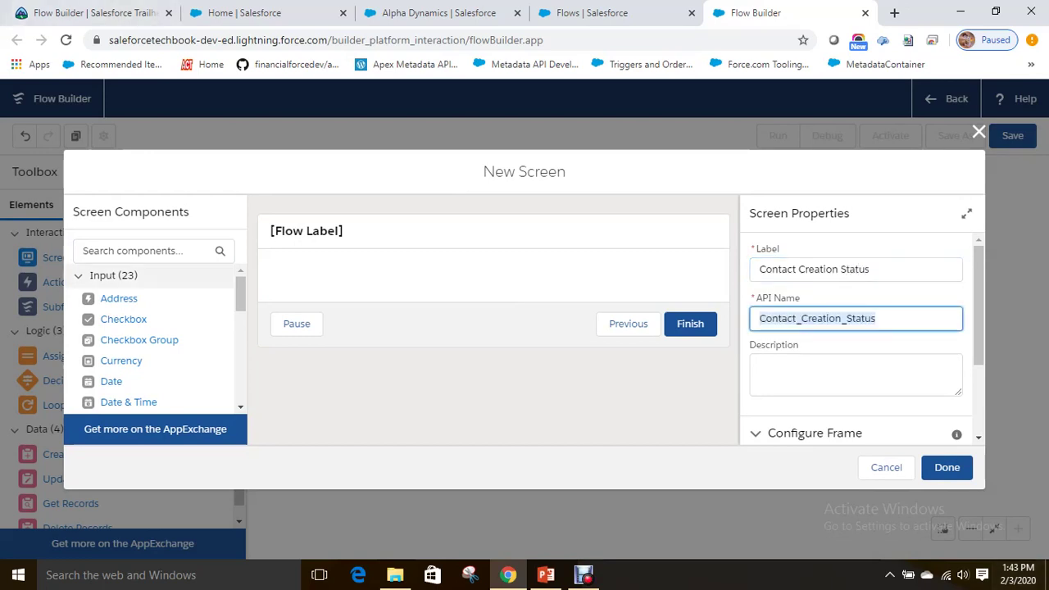
Step: Add a Display Text component to the Contact Creation Status screen with the API name Success_Message
scroll(139, 340, down, 5)
drag(127, 404, 409, 278)
click(856, 273)
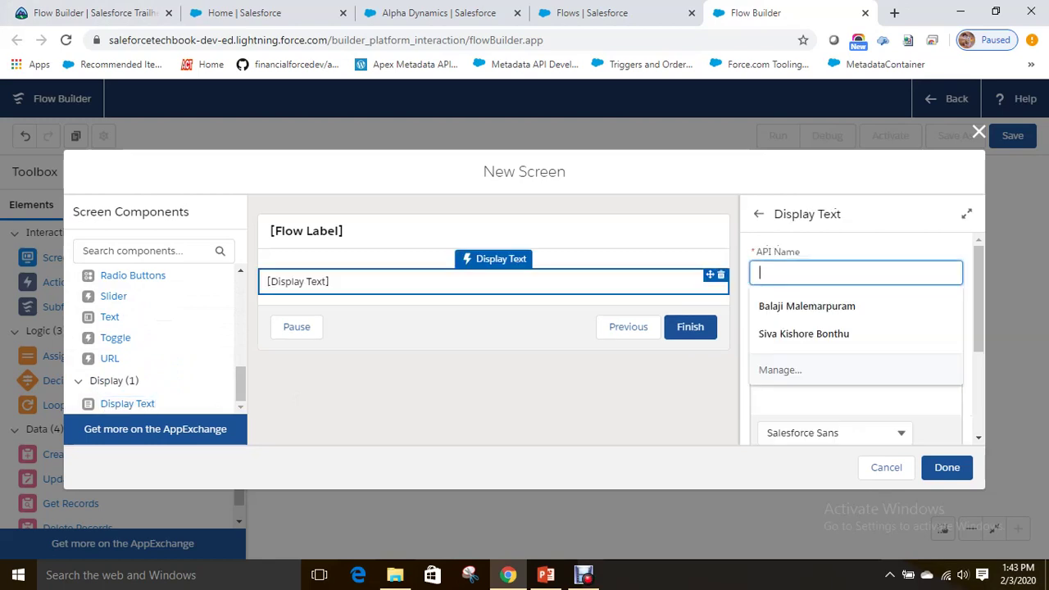
text(Scre)
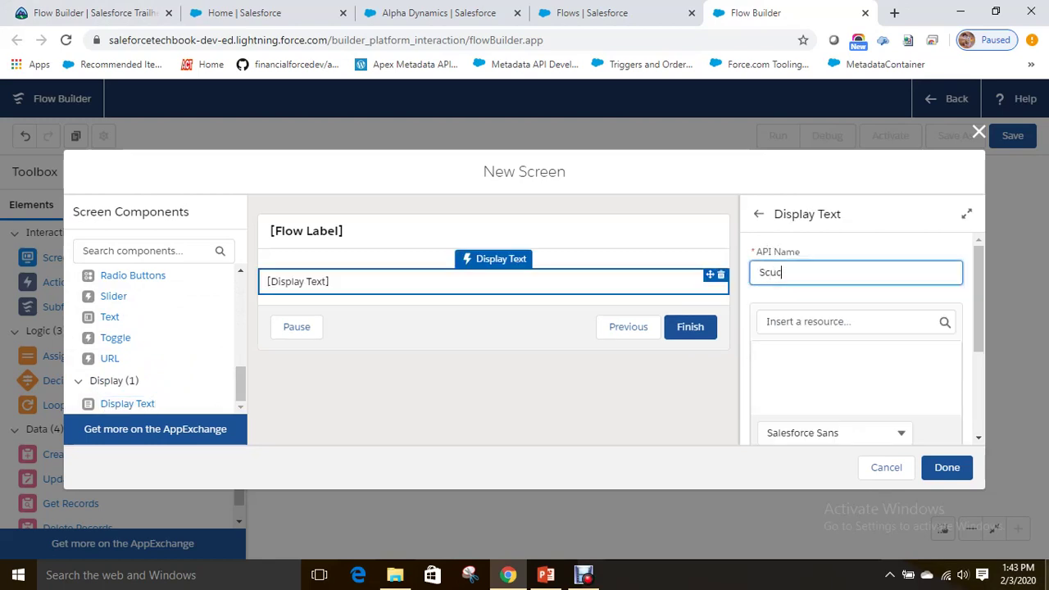
key(BackSpace)
key(BackSpace)
text(u)
key(BackSpace)
key(BackSpace)
text(uccess Mes)
key(BackSpace)
key(BackSpace)
key(BackSpace)
text(_Message)
key(Tab)
key(Tab)
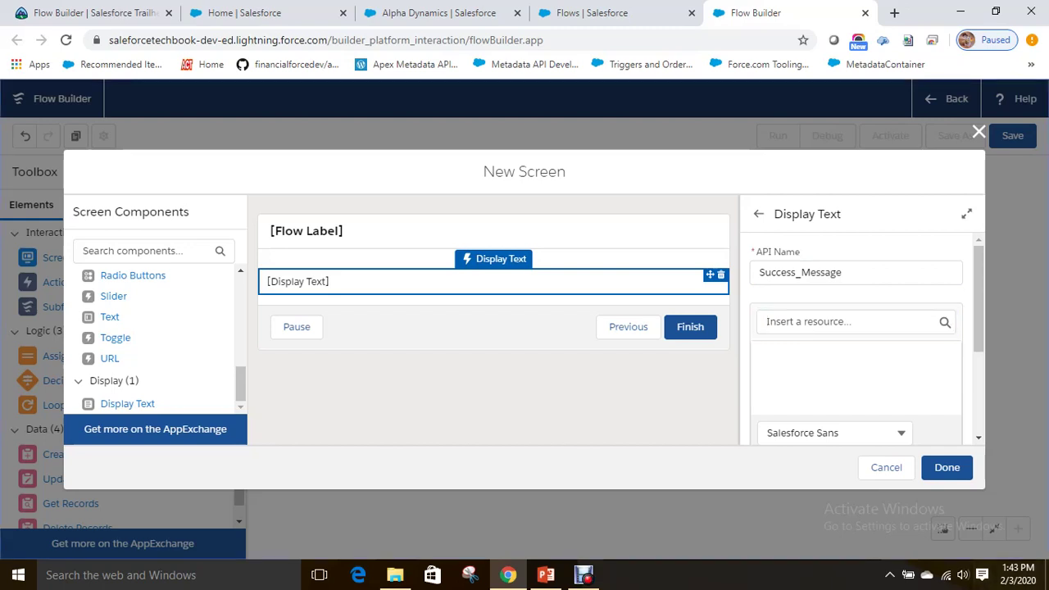
Step: Enter "Contact is successfully created with the name :" as the text of the Success_Message component
text(Contact is c)
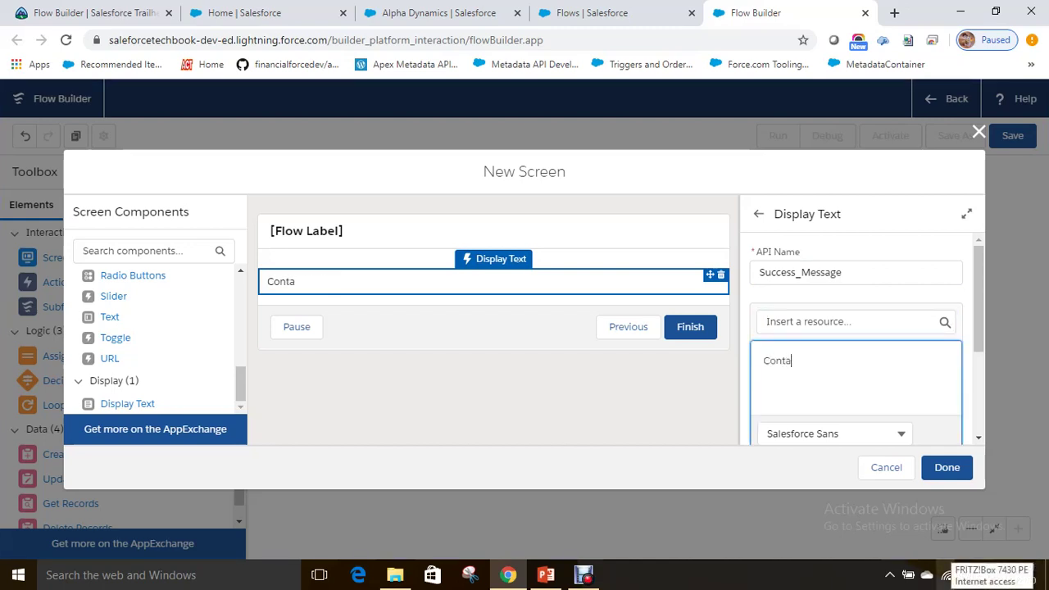
key(BackSpace)
text(scus)
key(BackSpace)
key(BackSpace)
key(BackSpace)
text(uccessfull)
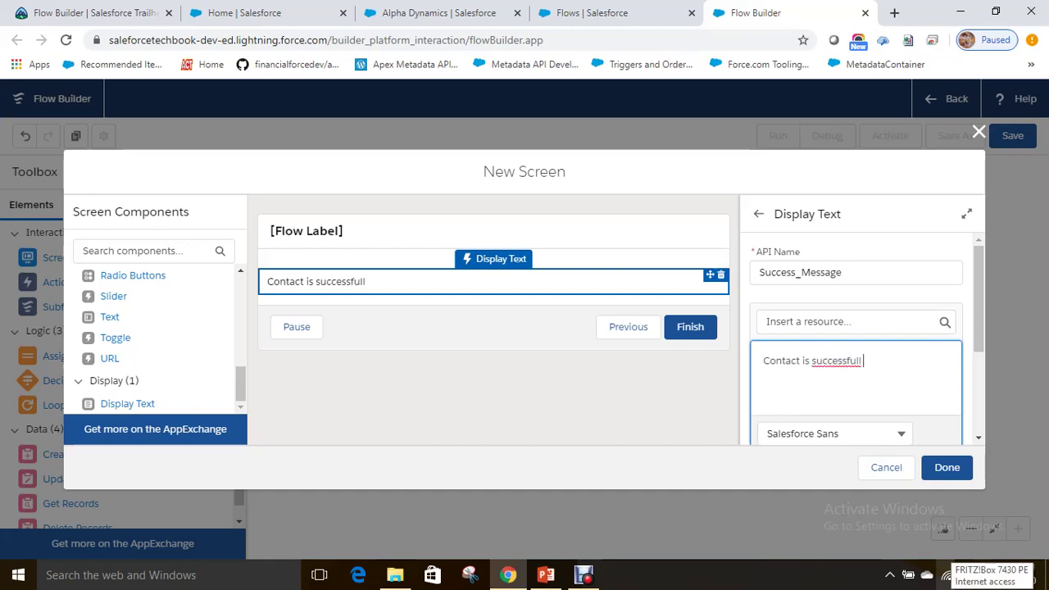
text(y created)
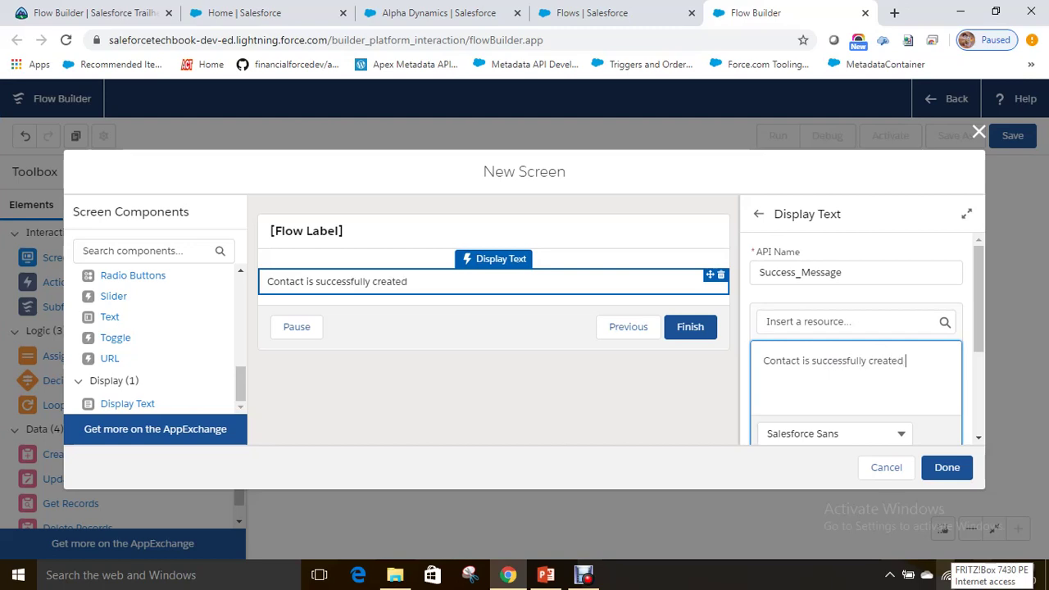
text( with the name :)
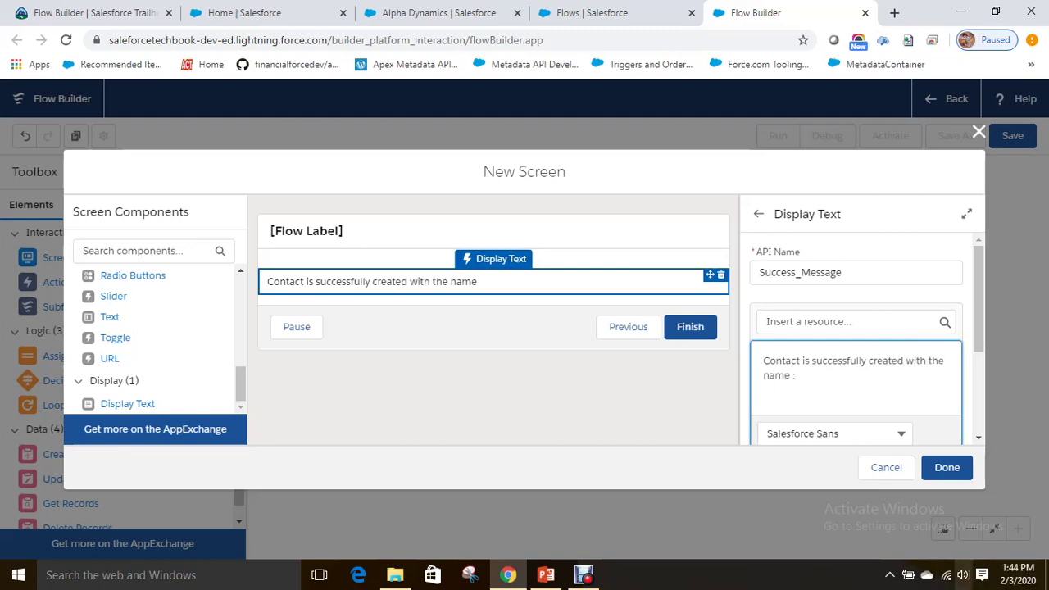
Step: Insert the Last_name screen component as a merge field at the end of the success message
click(808, 322)
text(la)
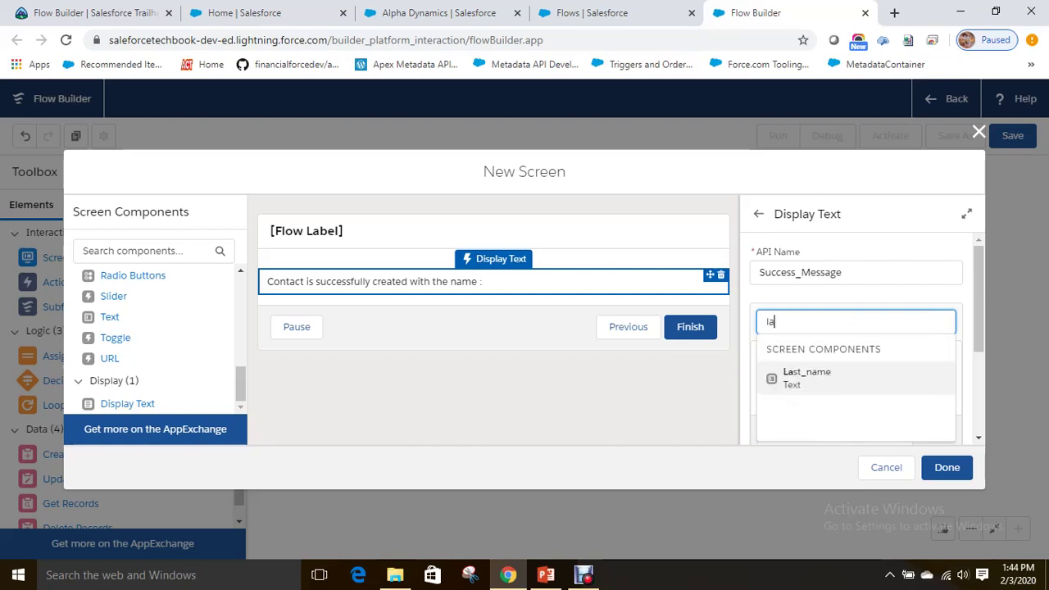
text(st)
key(Return)
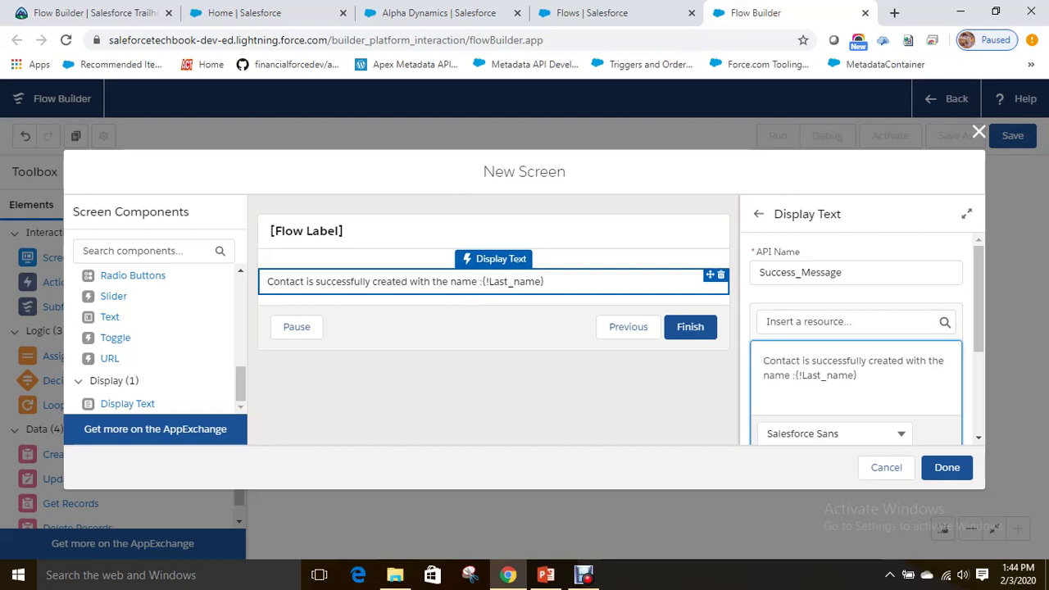
Step: Color the entire success message text purple (#5A2789) and finish the Contact Creation Status screen
scroll(856, 344, down, 2)
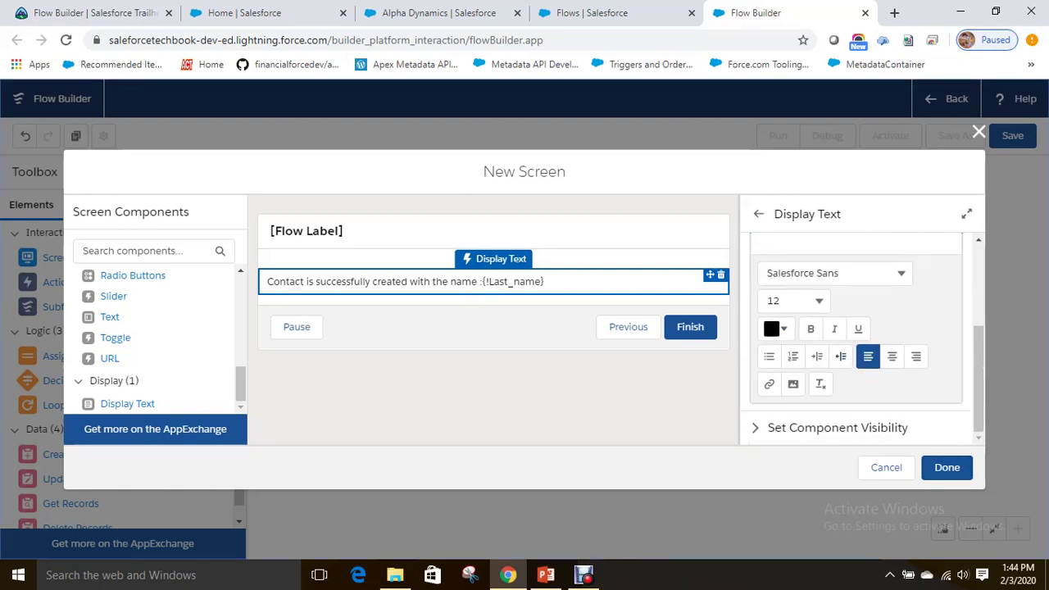
scroll(857, 340, up, 2)
drag(857, 369, 763, 353)
scroll(856, 344, down, 2)
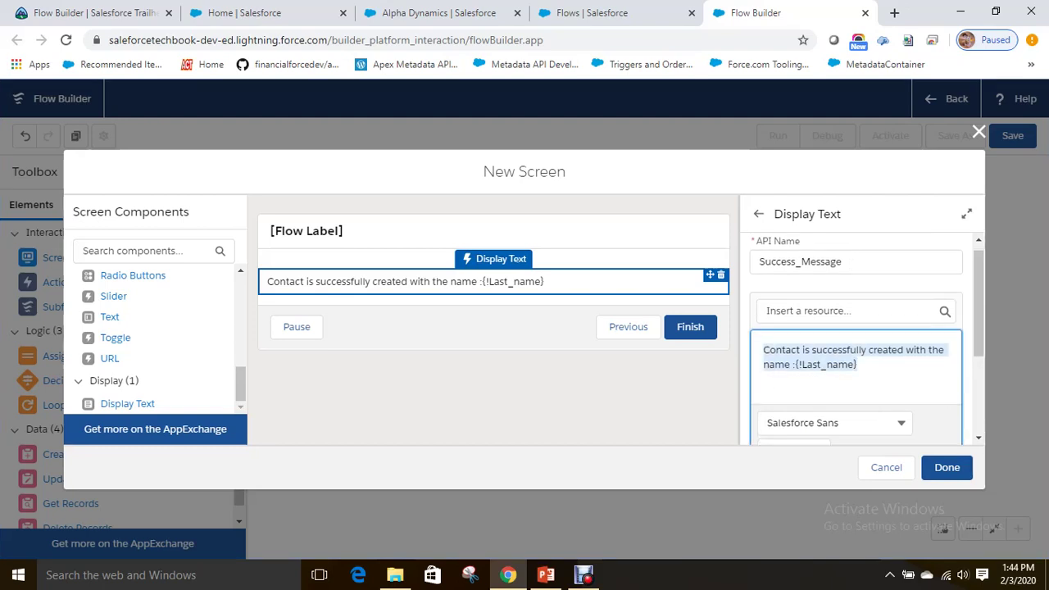
click(776, 329)
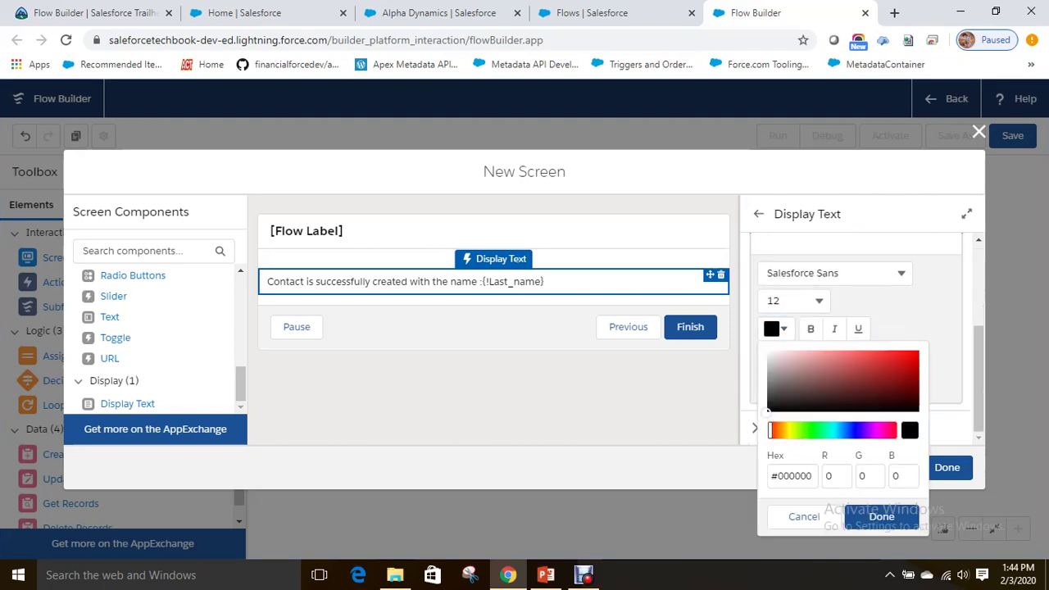
drag(771, 430, 863, 430)
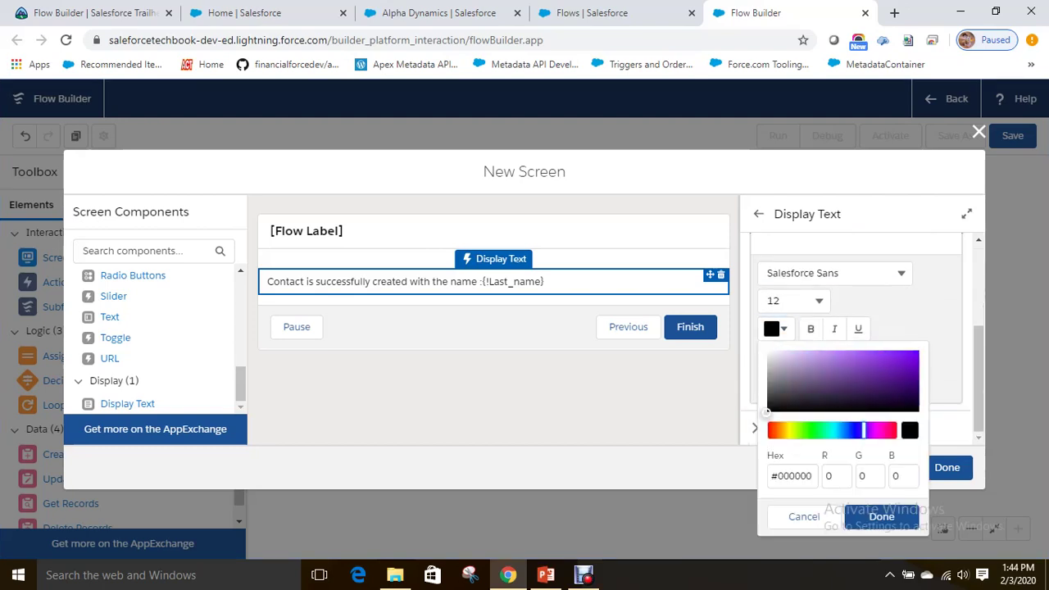
click(874, 380)
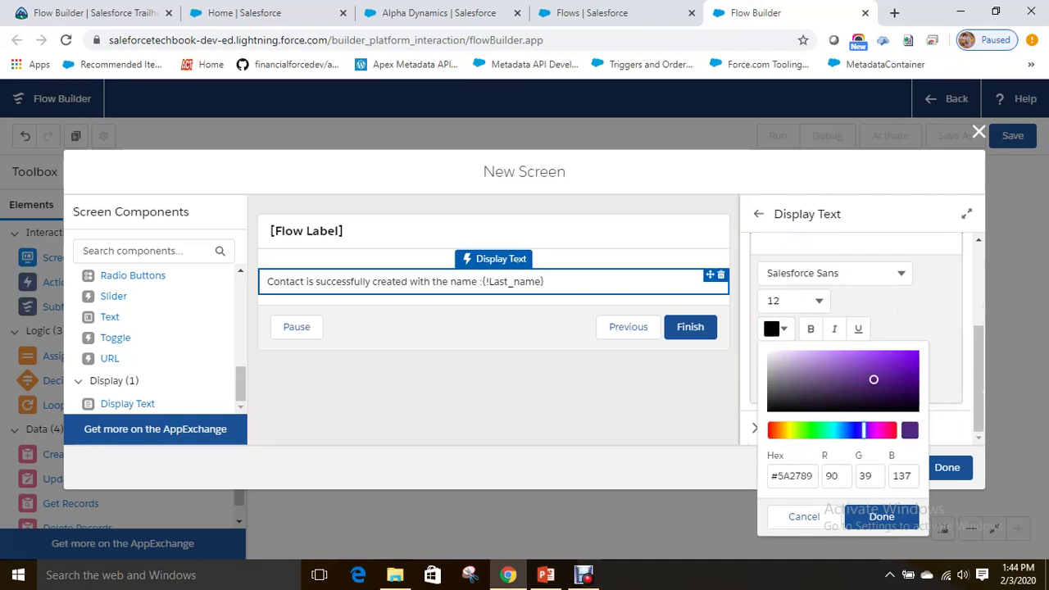
click(882, 516)
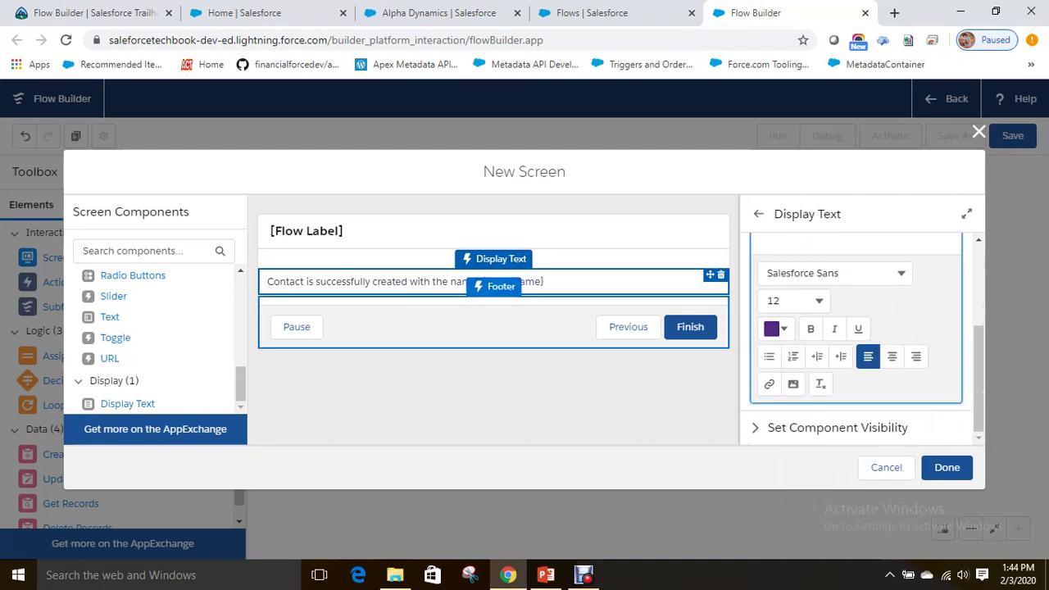
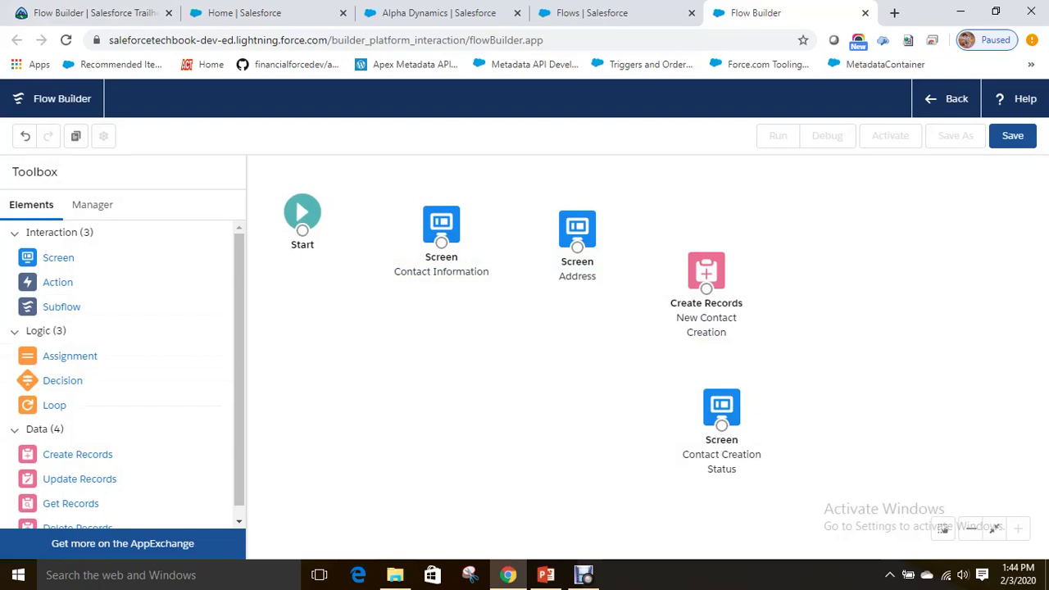
Step: Connect Start, Contact Information, Address, New Contact Creation and Contact Creation Status in sequence, repositioning the last two elements
drag(302, 230, 733, 262)
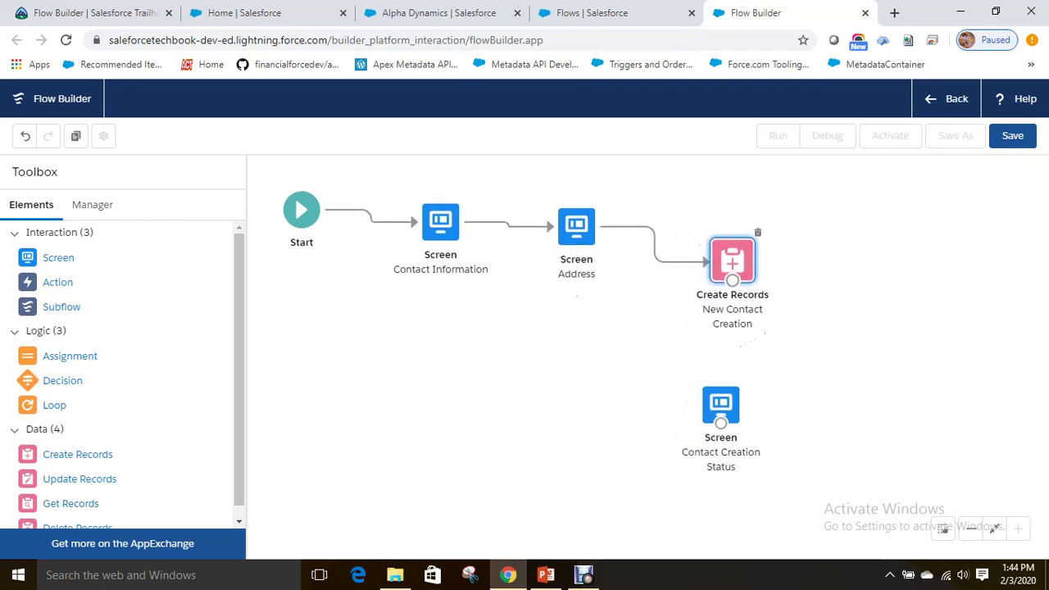
drag(733, 280, 609, 423)
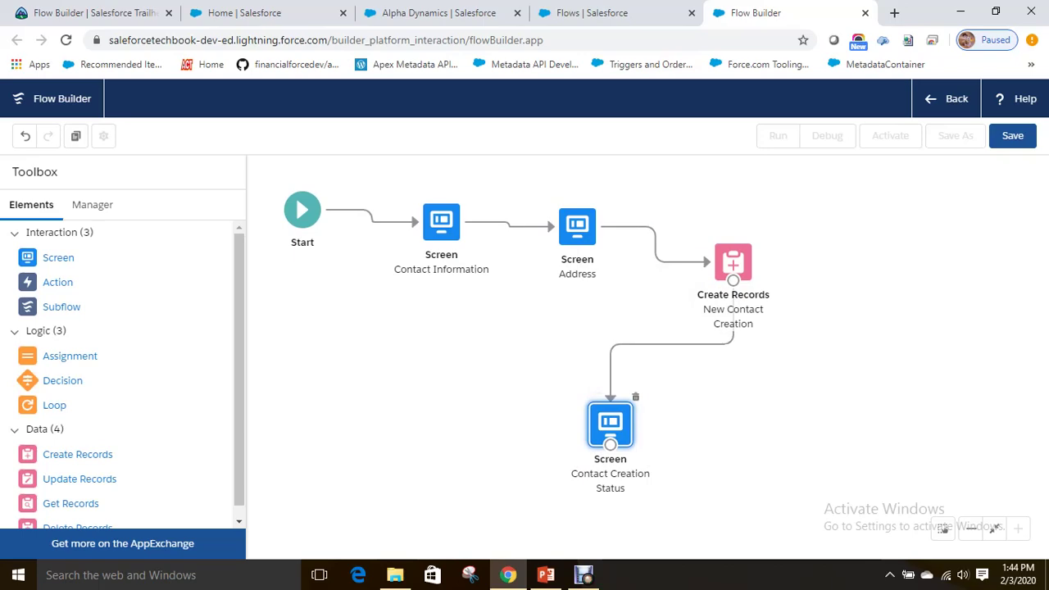
Step: Save the flow with the label "Contact Creation Flow" and API name Contact_Creation_Flow, and activate it
click(1012, 135)
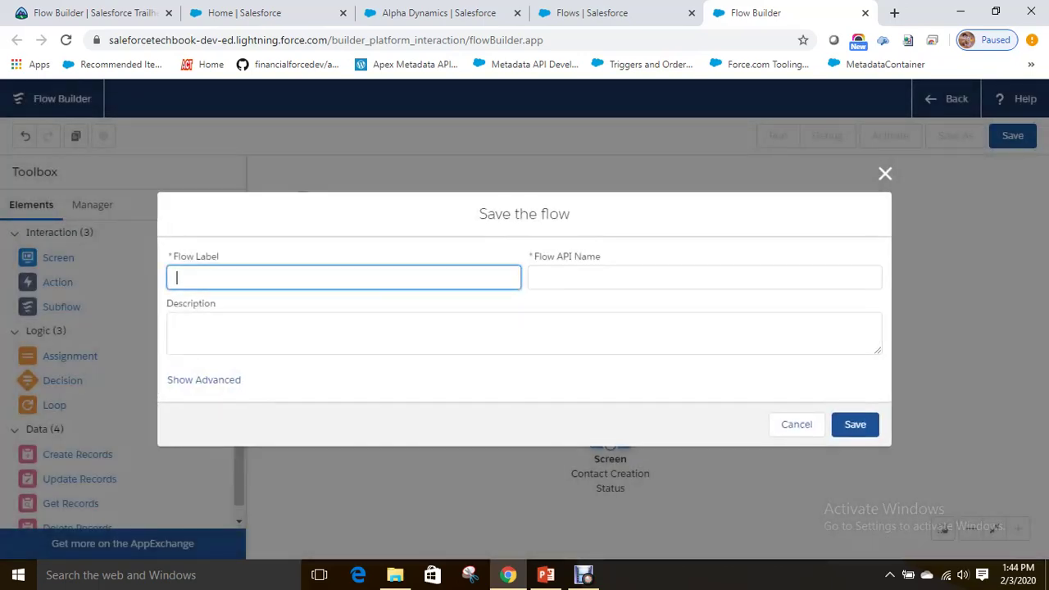
text(Contact Creation Flow)
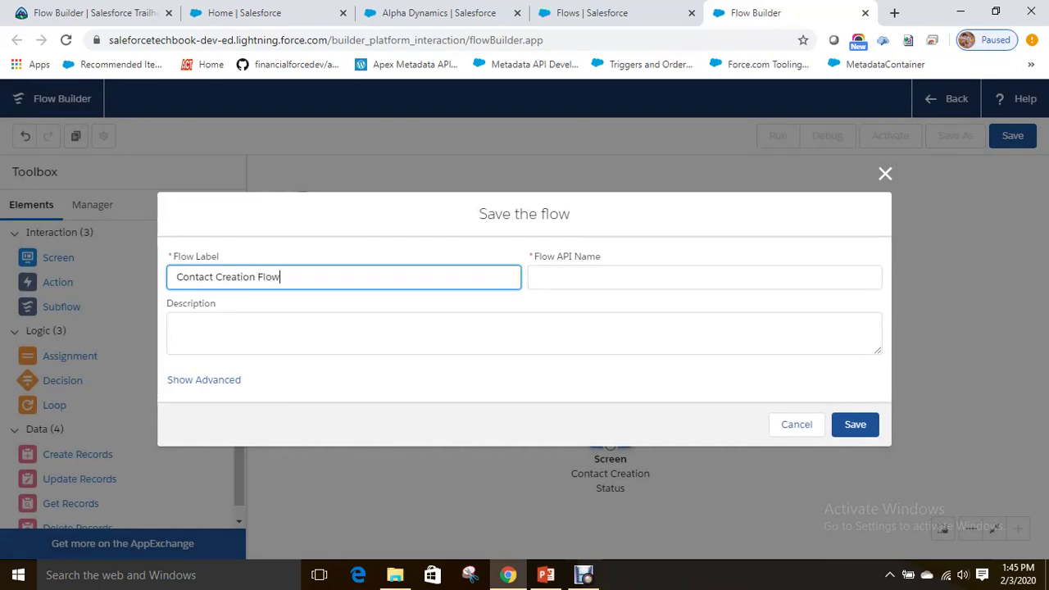
key(Tab)
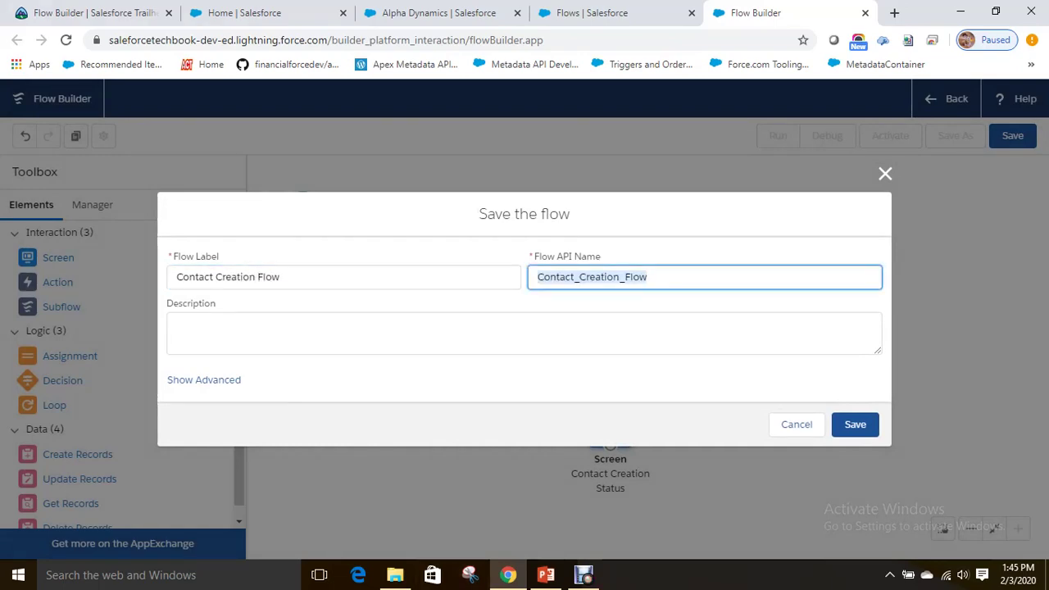
key(Return)
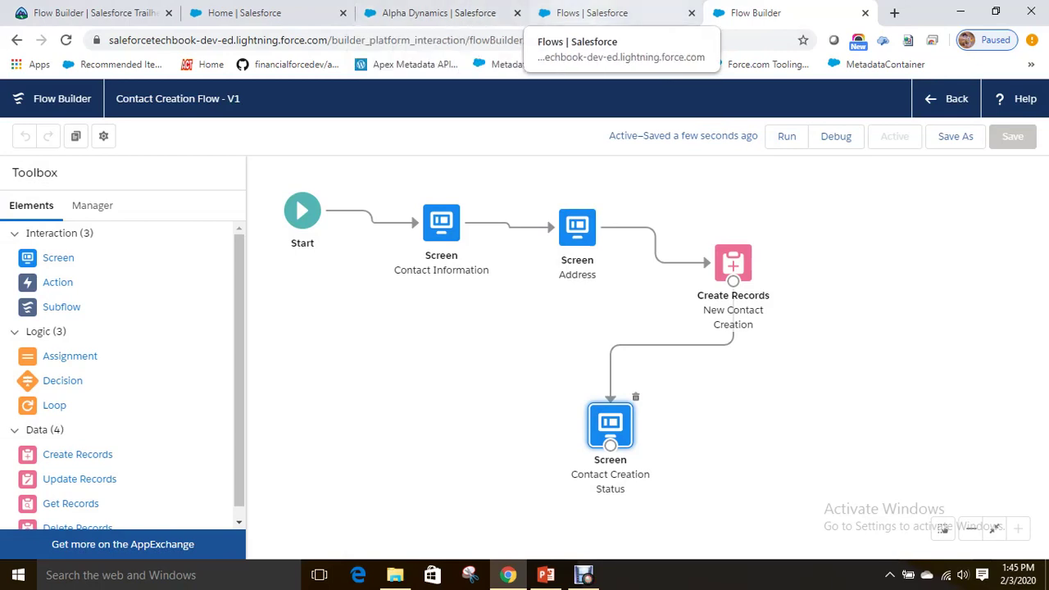
Step: Close the Flows page and open Setup from the Alpha Dynamics account page
click(693, 12)
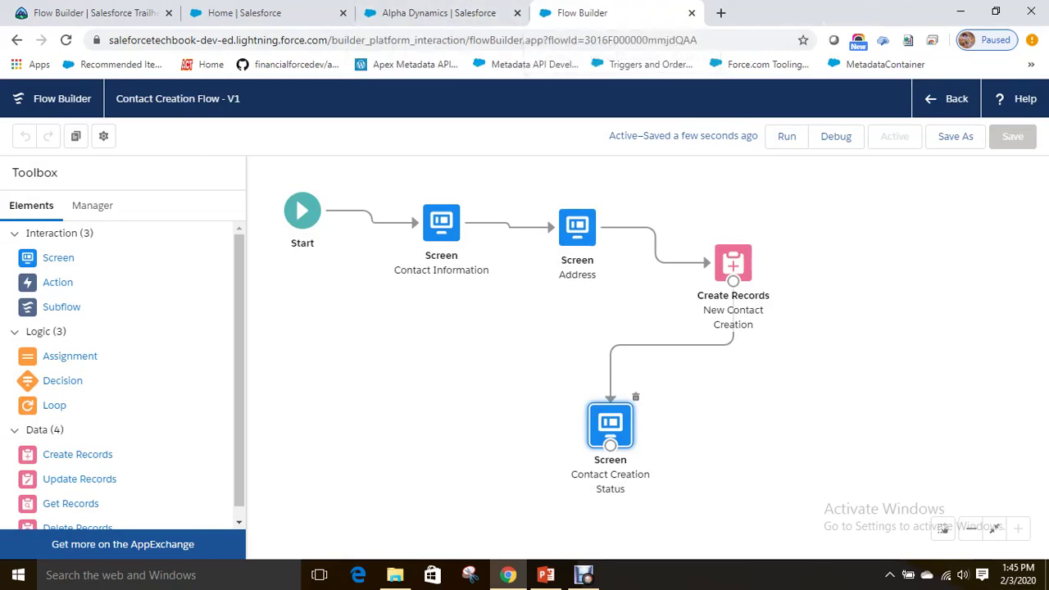
click(435, 13)
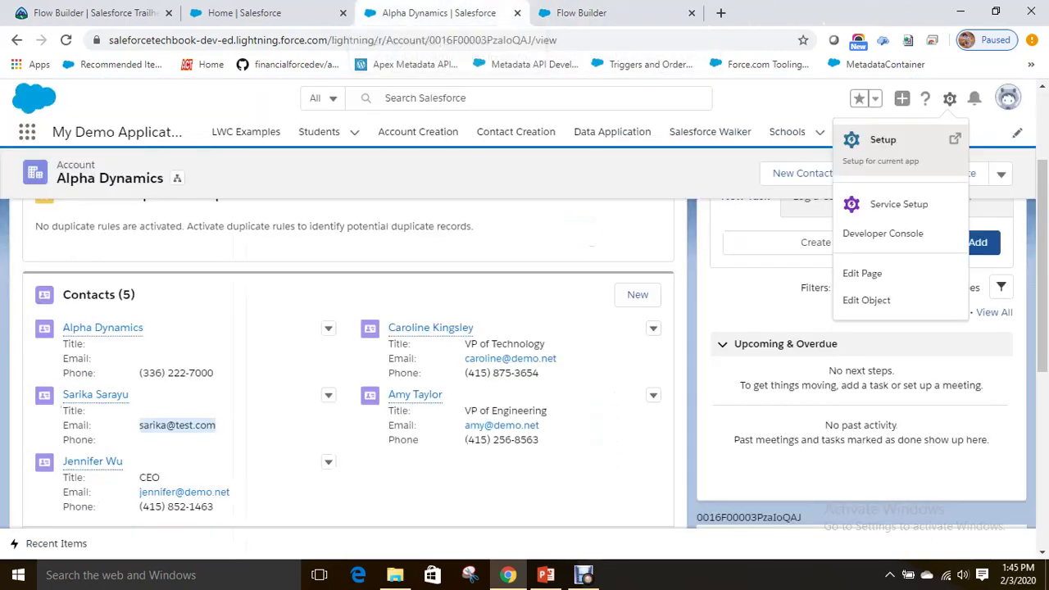
click(949, 98)
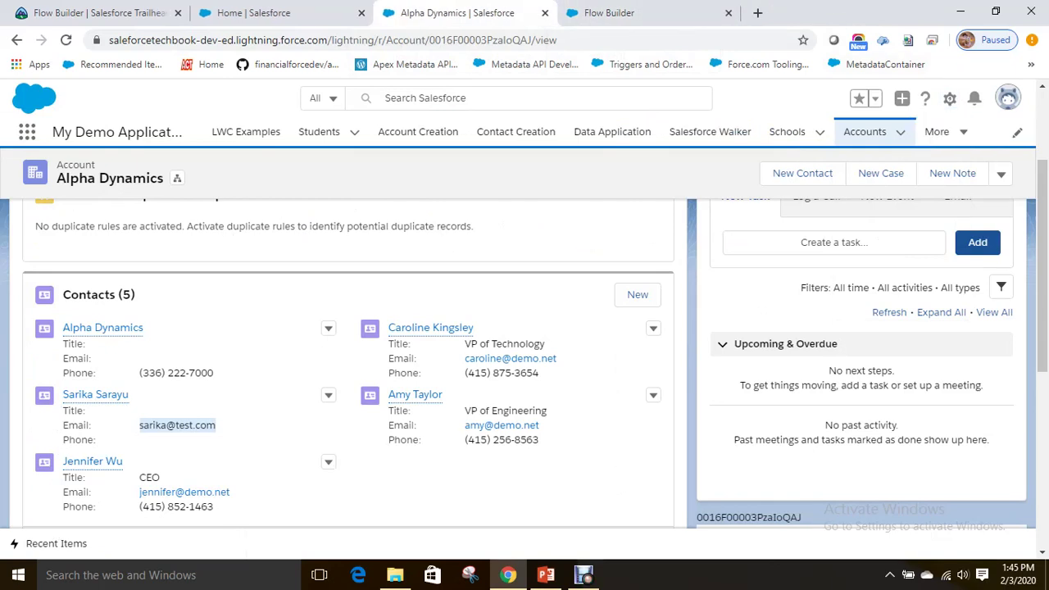
click(949, 99)
click(885, 140)
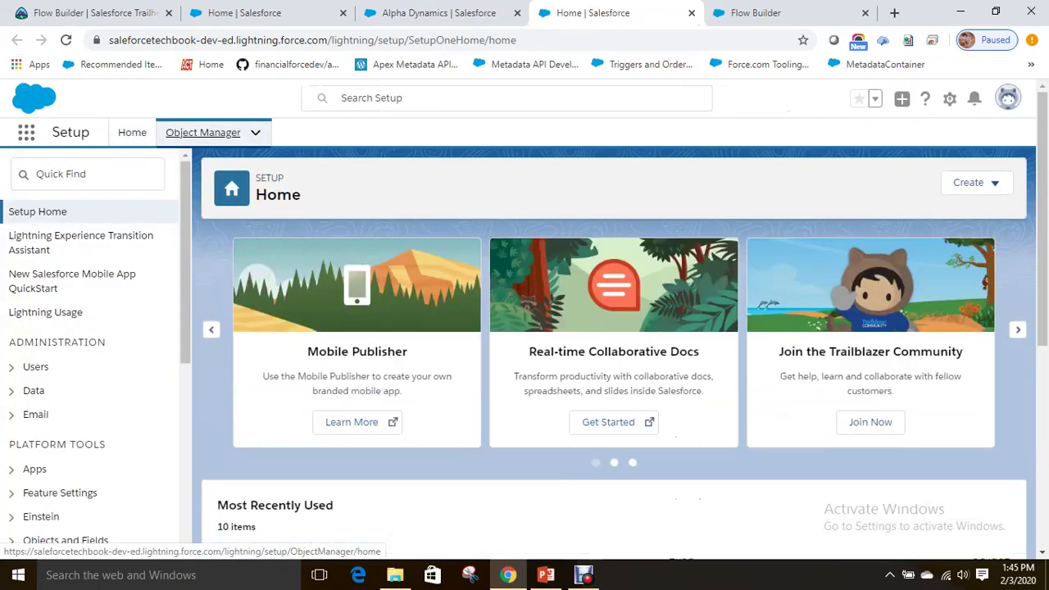
Step: Start a new action among the Account object's Buttons, Links, and Actions in Object Manager
click(203, 132)
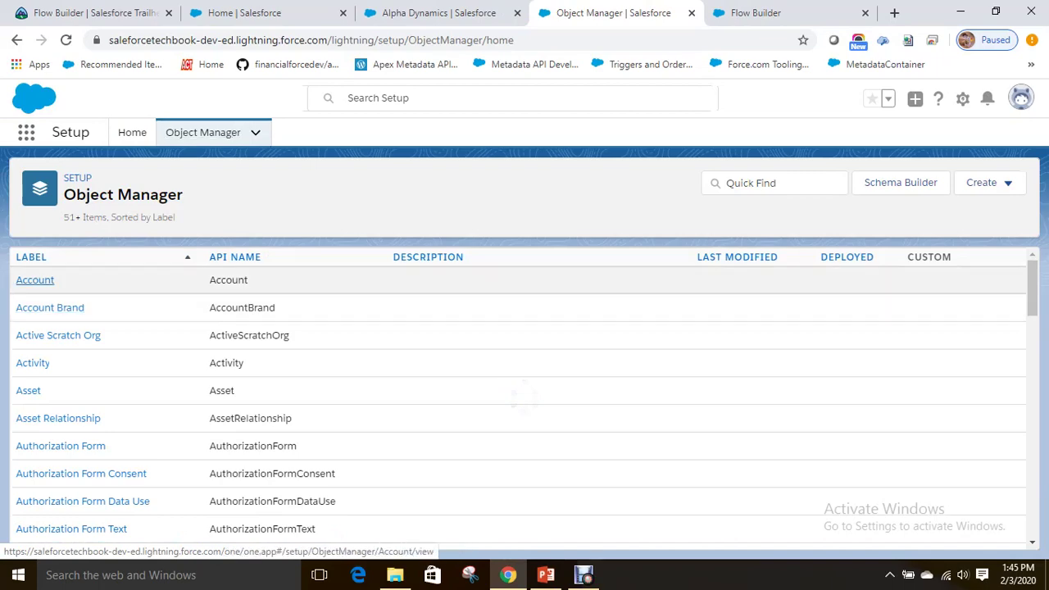
click(35, 280)
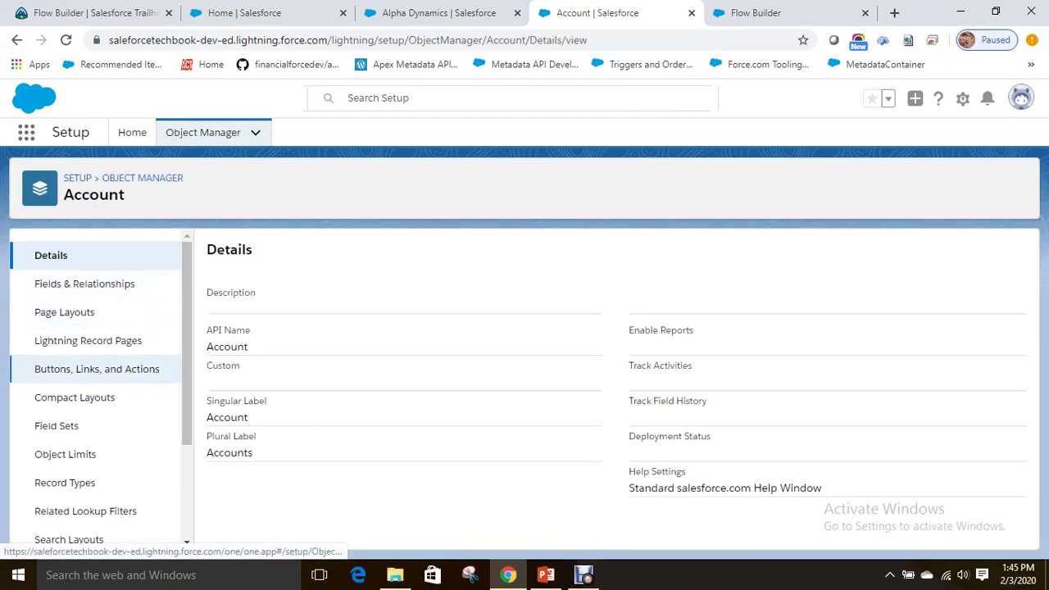
click(97, 369)
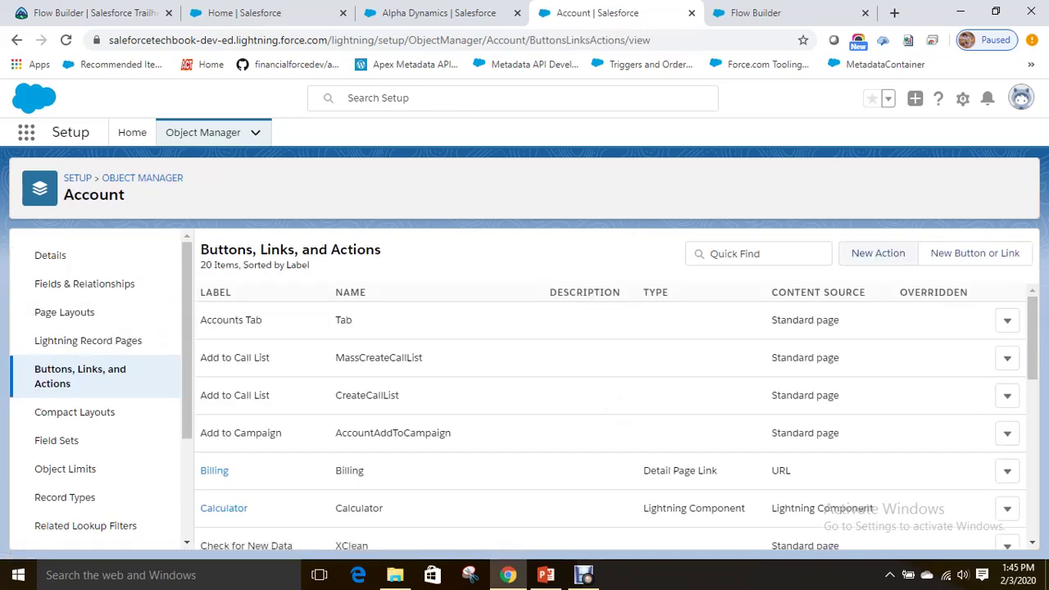
click(878, 253)
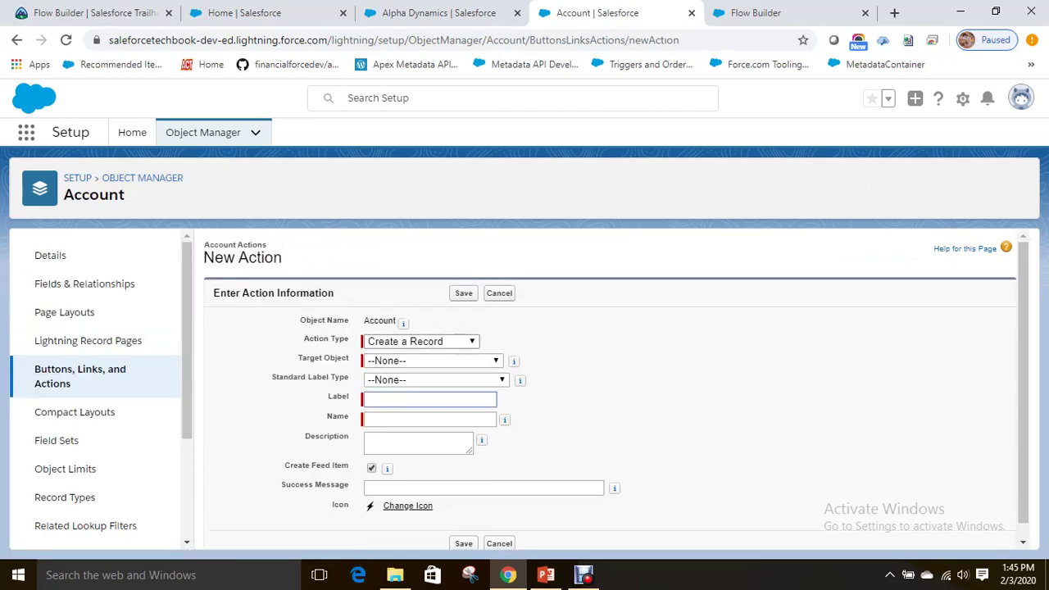
Step: Set the new account action's type to Flow and choose Contact Creation Flow as its flow
click(420, 341)
click(378, 432)
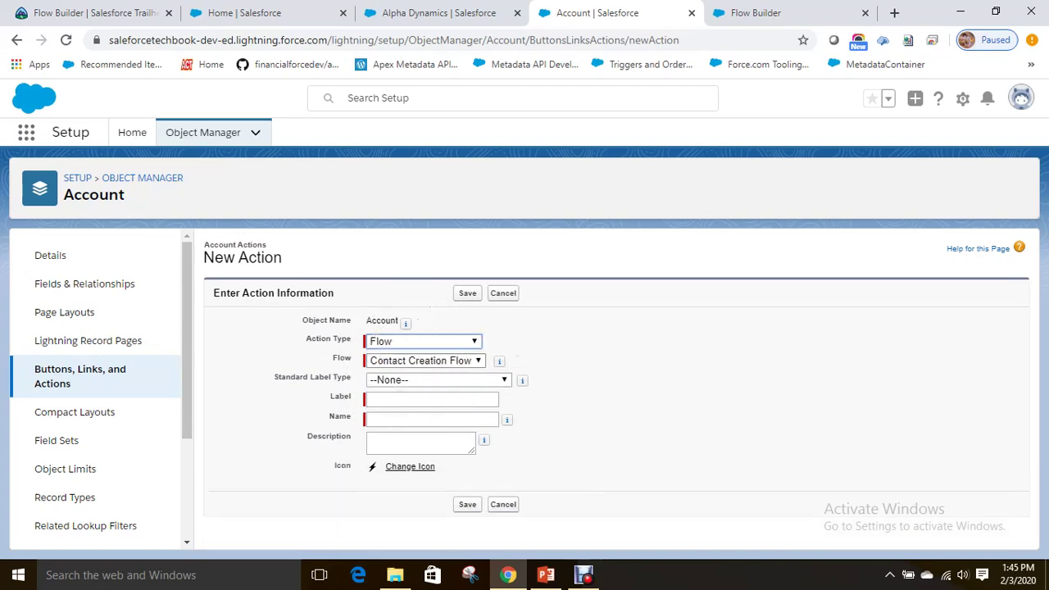
click(424, 361)
click(419, 375)
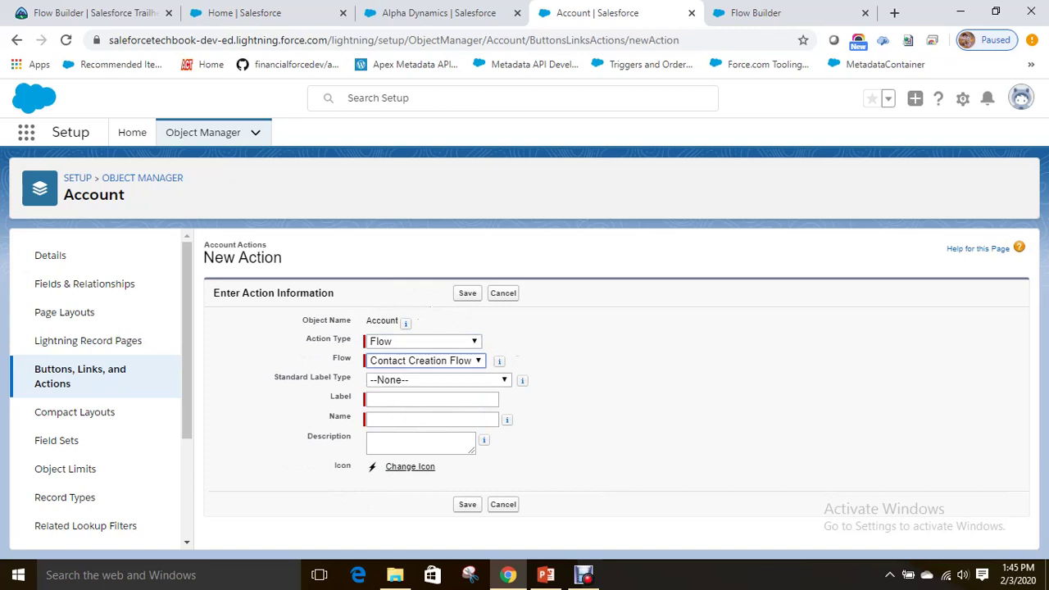
key(alt+Down)
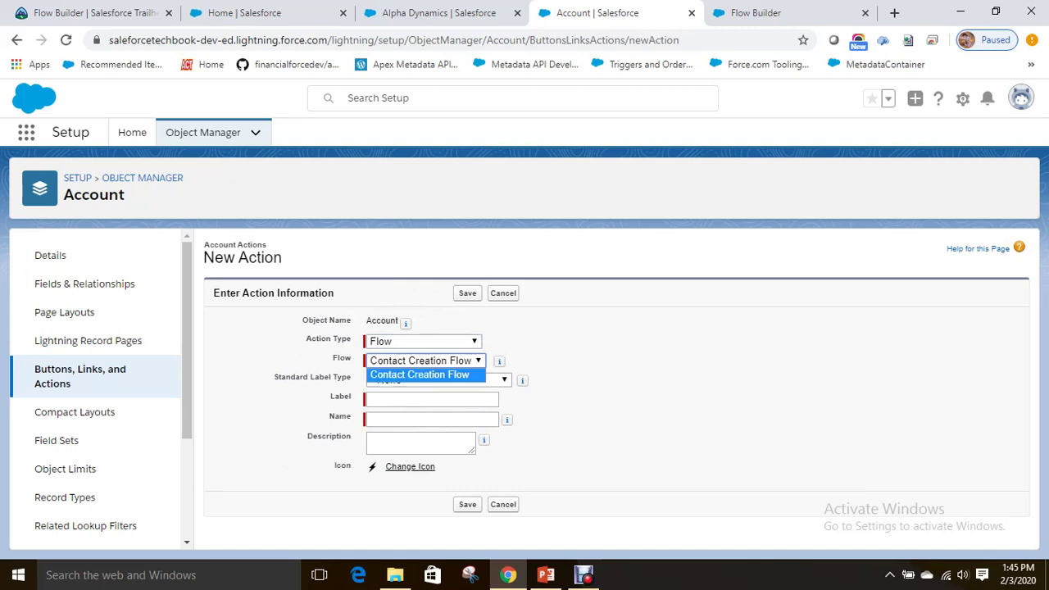
key(Return)
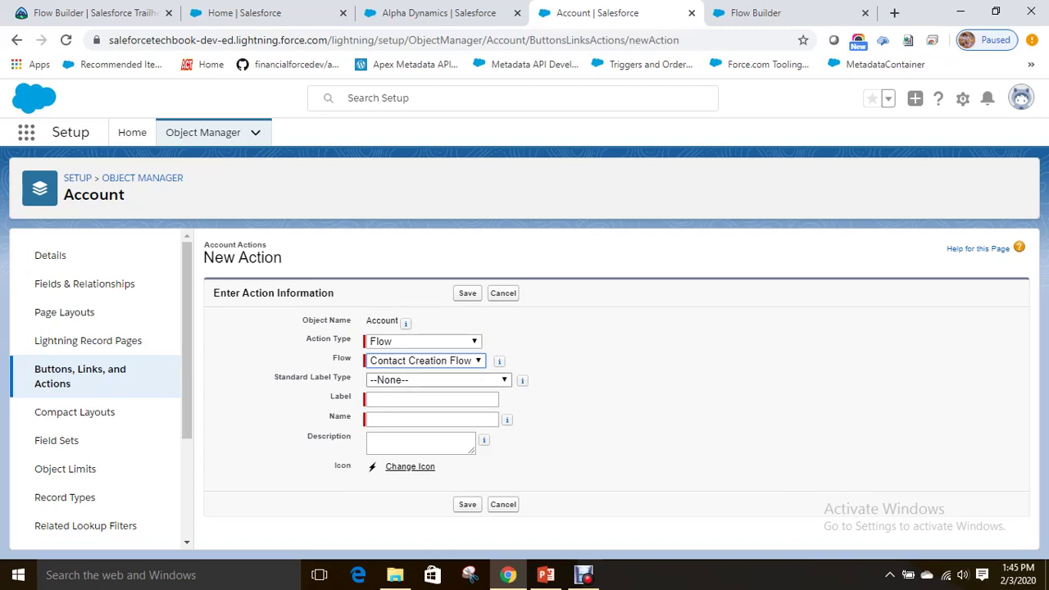
Step: Label the action "Contact Creation Flow" with the name Contact_Creation_Flow and save it
click(432, 399)
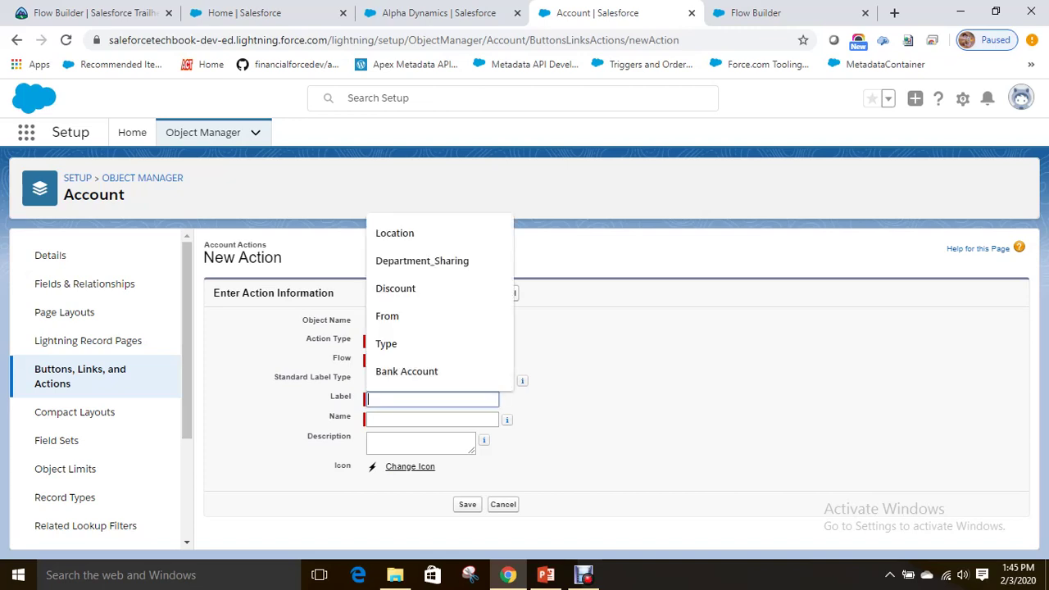
text(Contact)
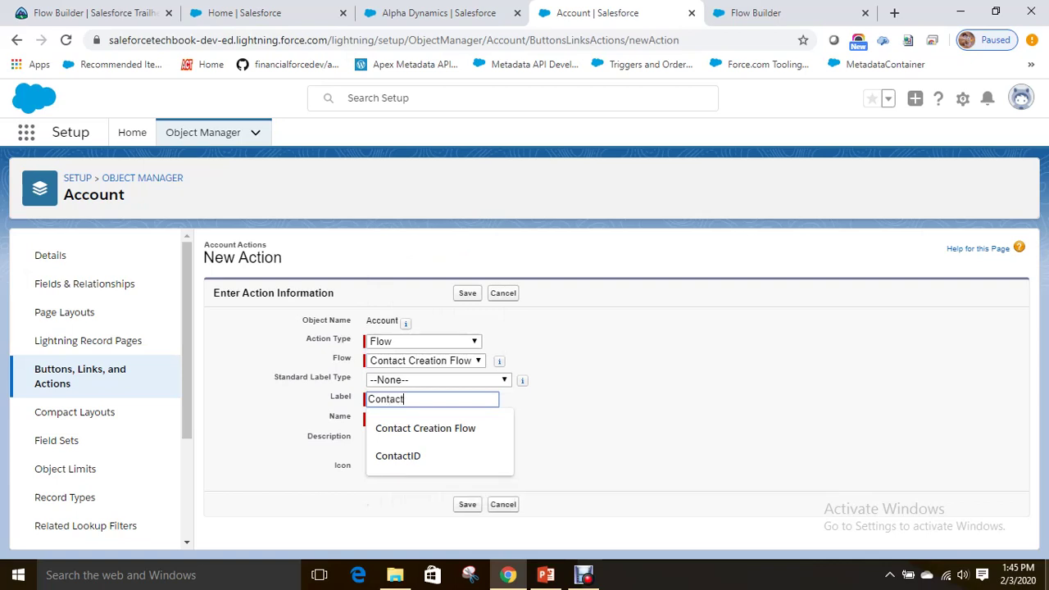
key(Down)
key(Return)
key(Tab)
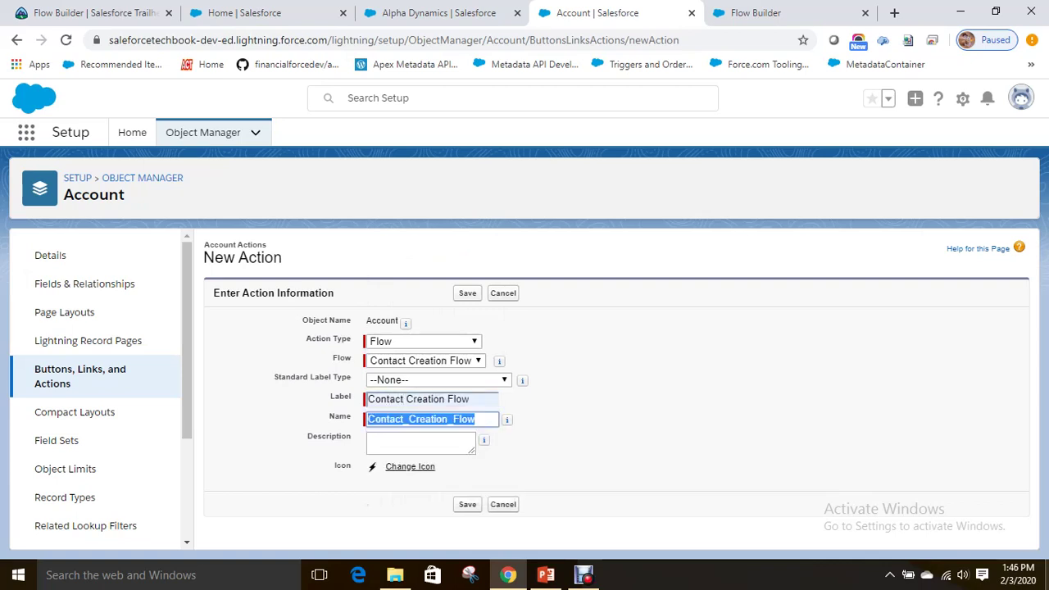
click(467, 293)
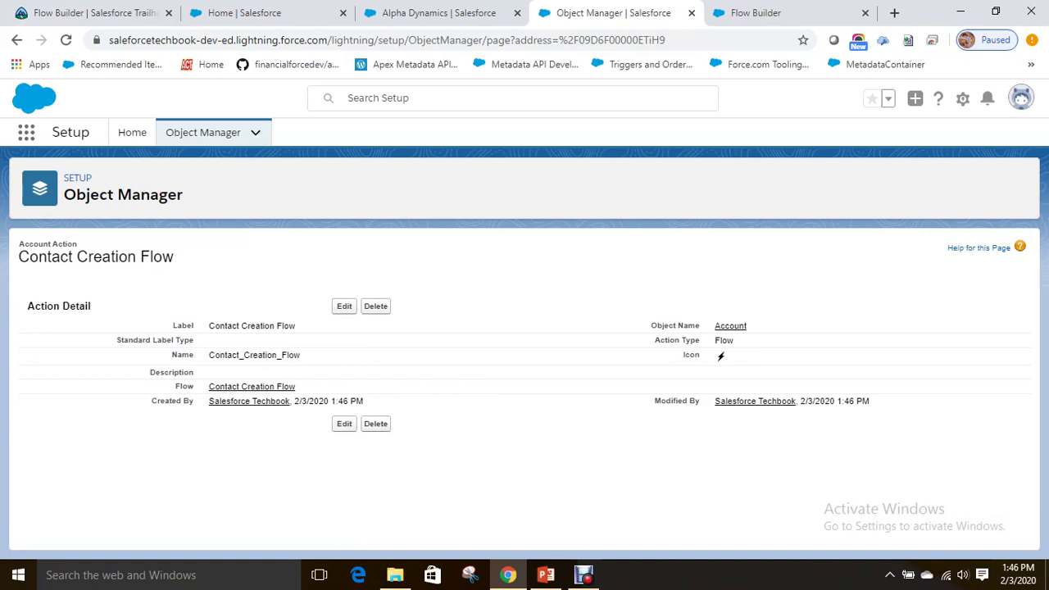
Step: Open the Account Layout page layout of the Account object in Object Manager for editing
click(202, 132)
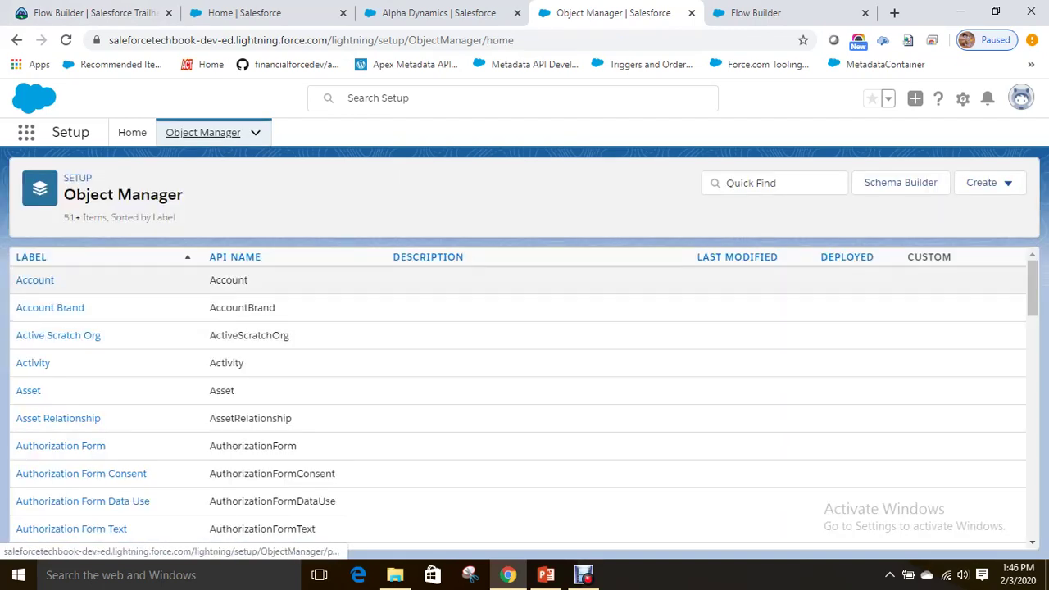
click(35, 279)
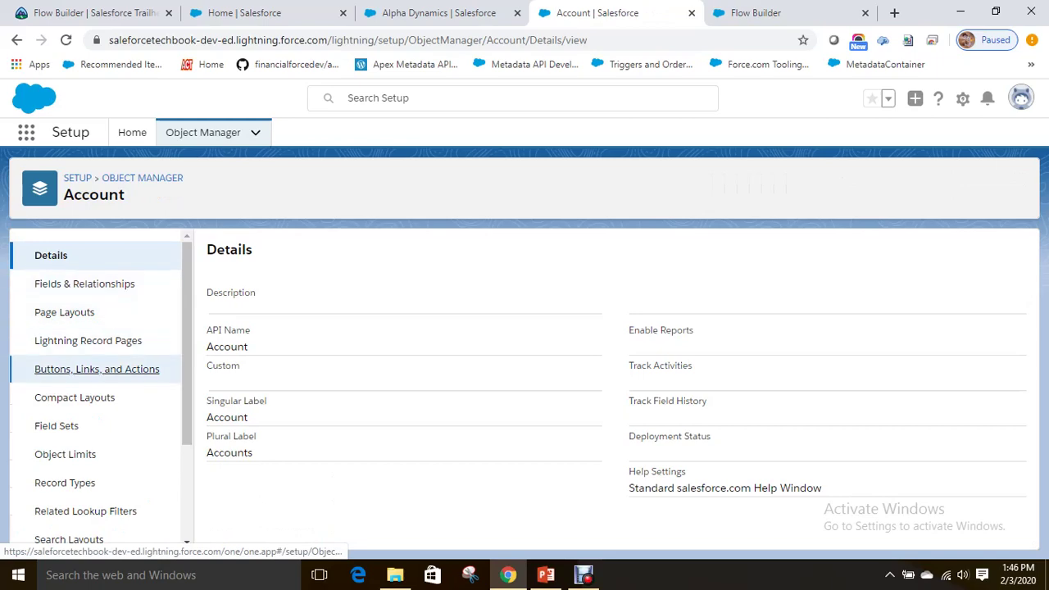
click(97, 370)
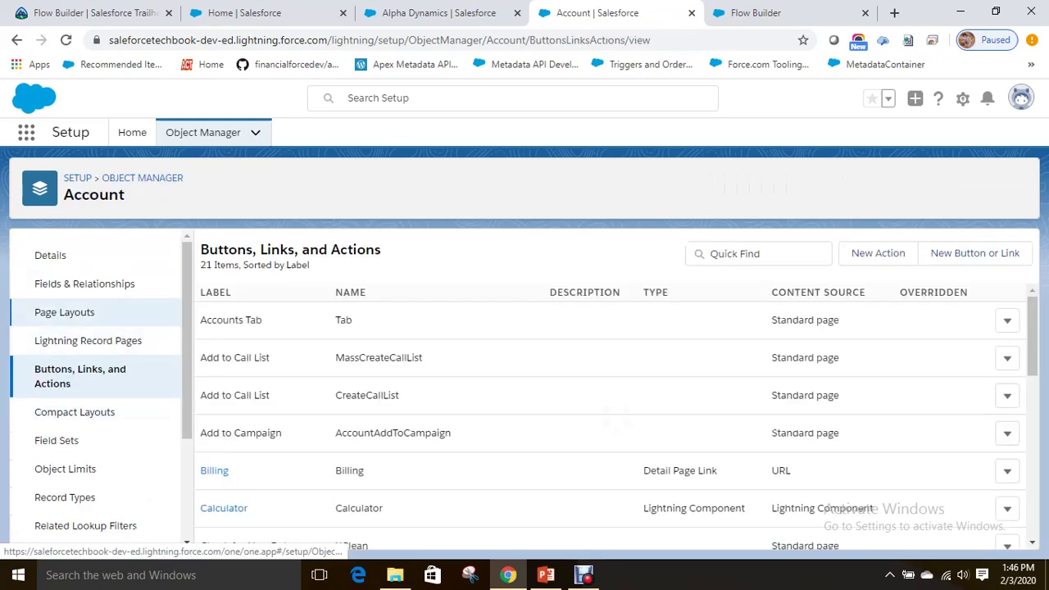
click(64, 312)
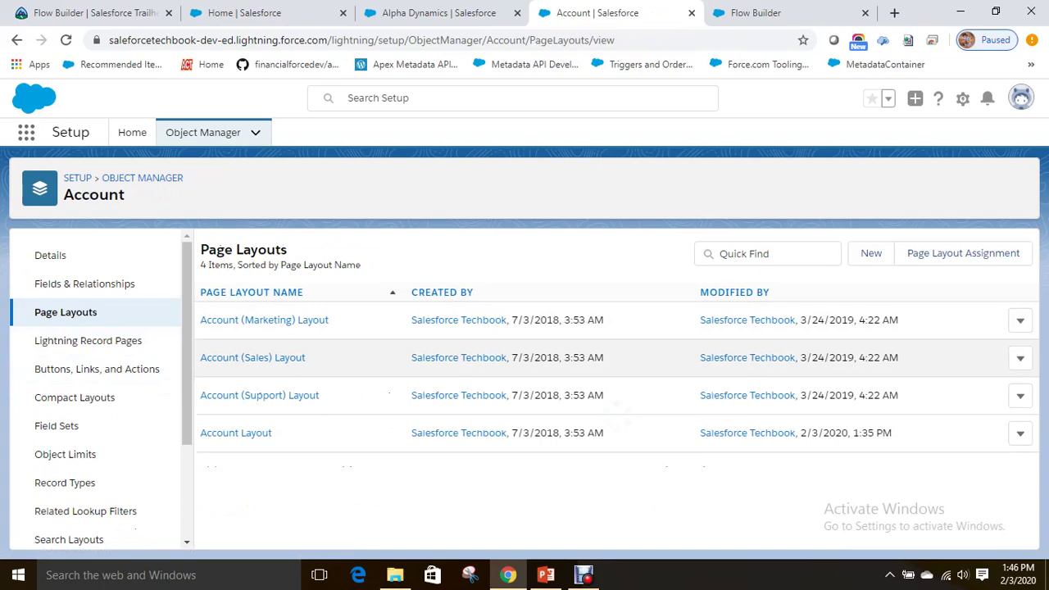
click(236, 433)
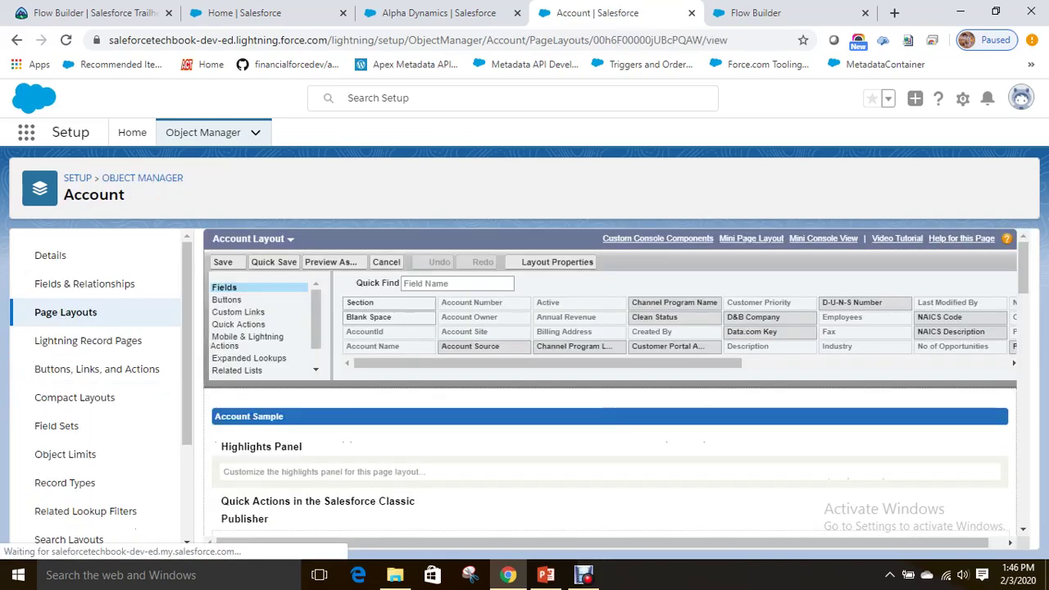
Step: Add the Contact Creation Flow action after Post in the Salesforce Mobile and Lightning Experience Actions section and save the layout
click(251, 340)
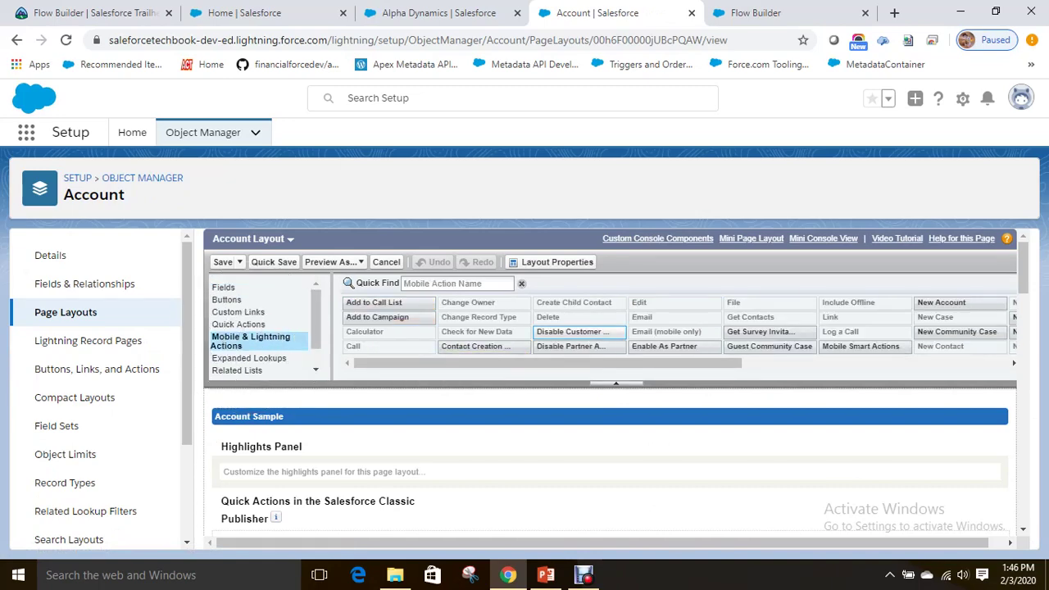
scroll(573, 344, down, 1)
scroll(610, 459, down, 2)
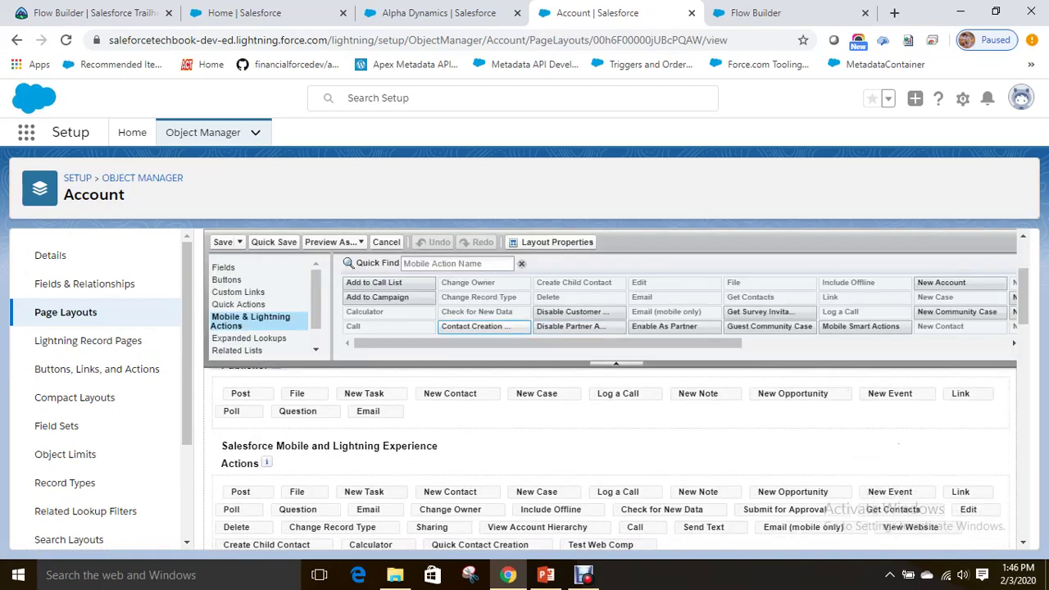
scroll(610, 459, down, 1)
drag(484, 326, 344, 422)
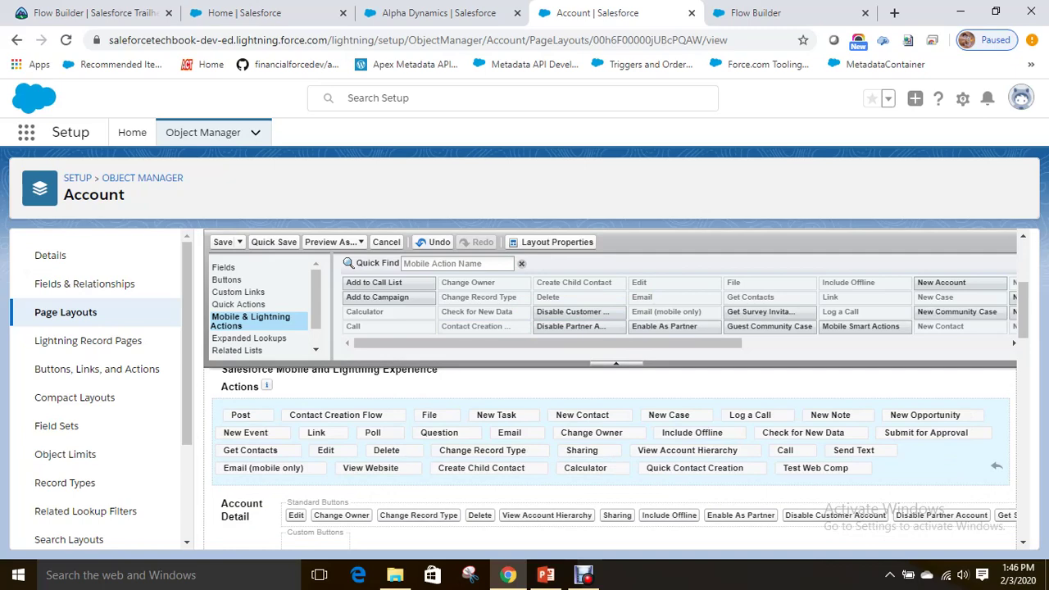
click(222, 242)
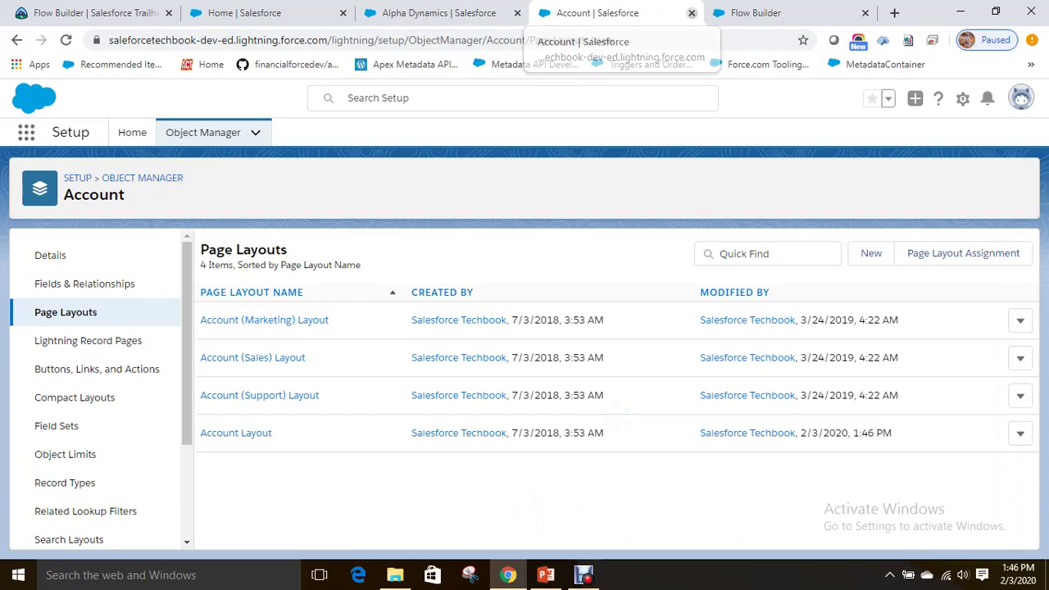
Step: Close the Object Manager page and reopen the Alpha Dynamics record from the Accounts list
click(691, 12)
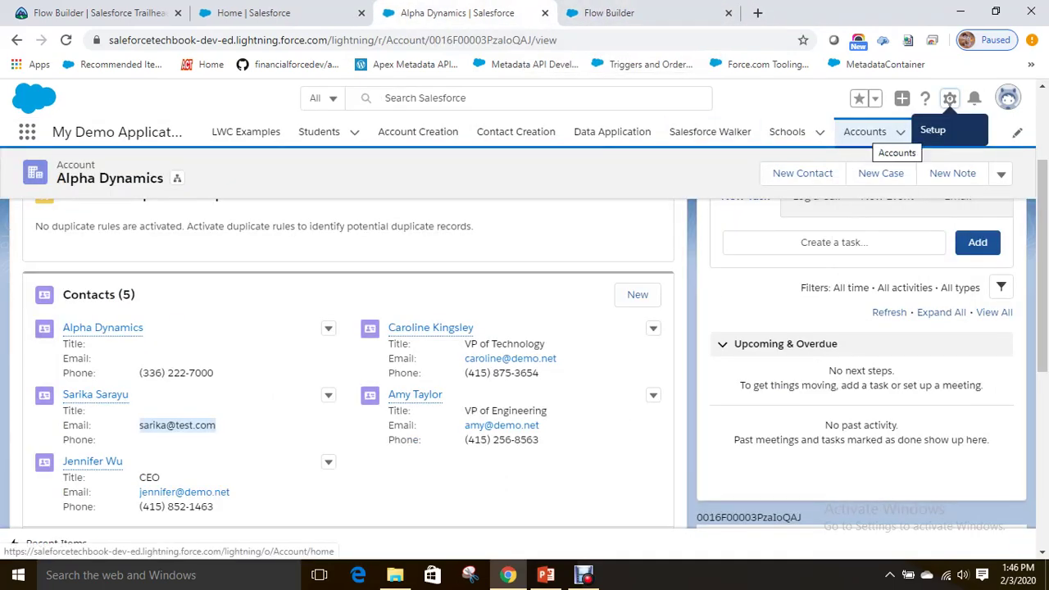
click(864, 132)
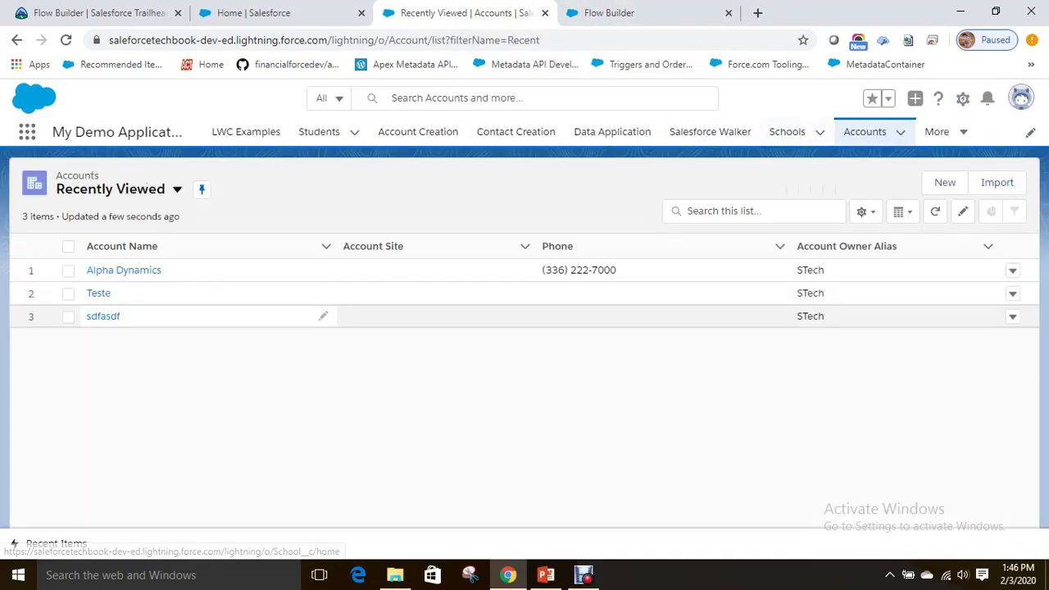
click(122, 267)
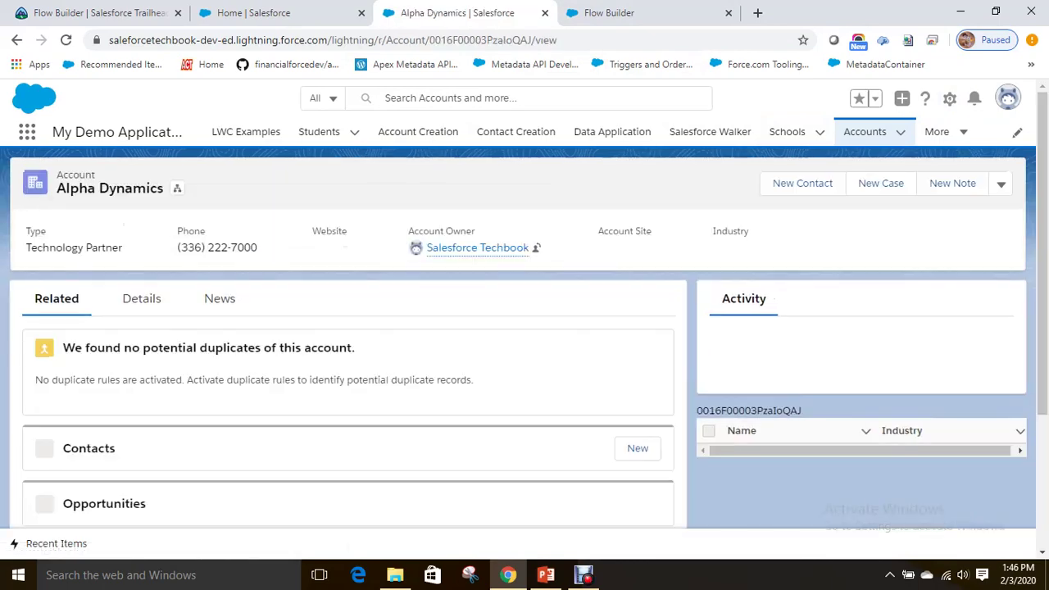
scroll(524, 345, down, 2)
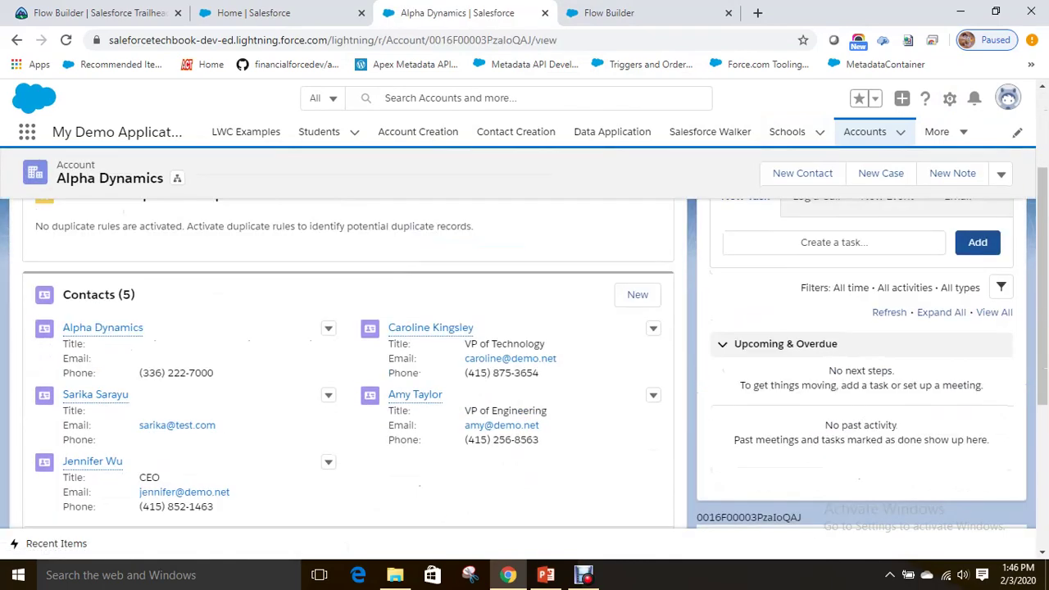
scroll(525, 345, up, 2)
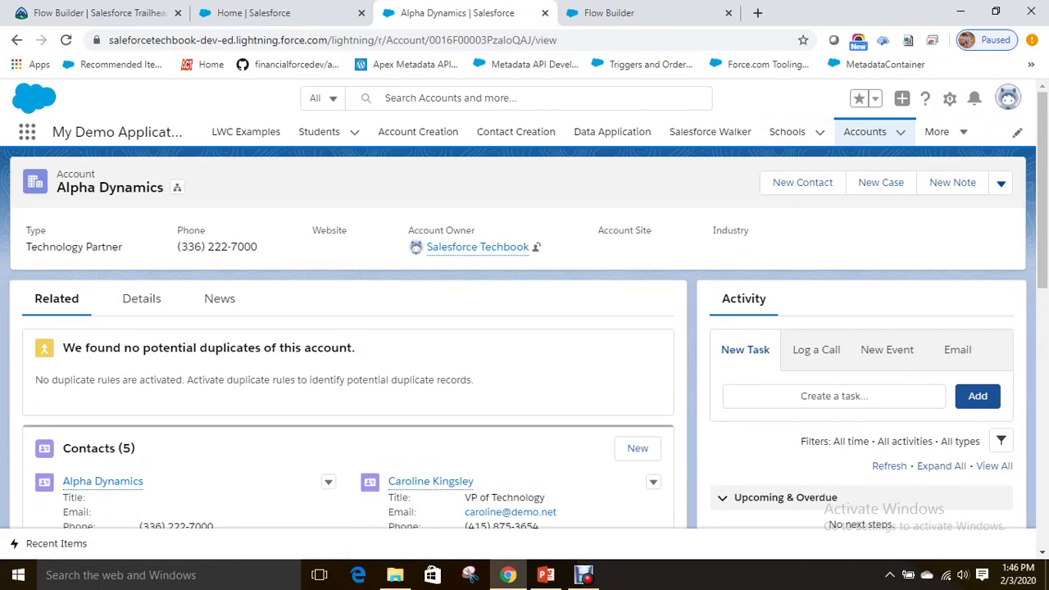
Step: Check the Alpha Dynamics account's available actions for Contact Creation Flow
click(1001, 183)
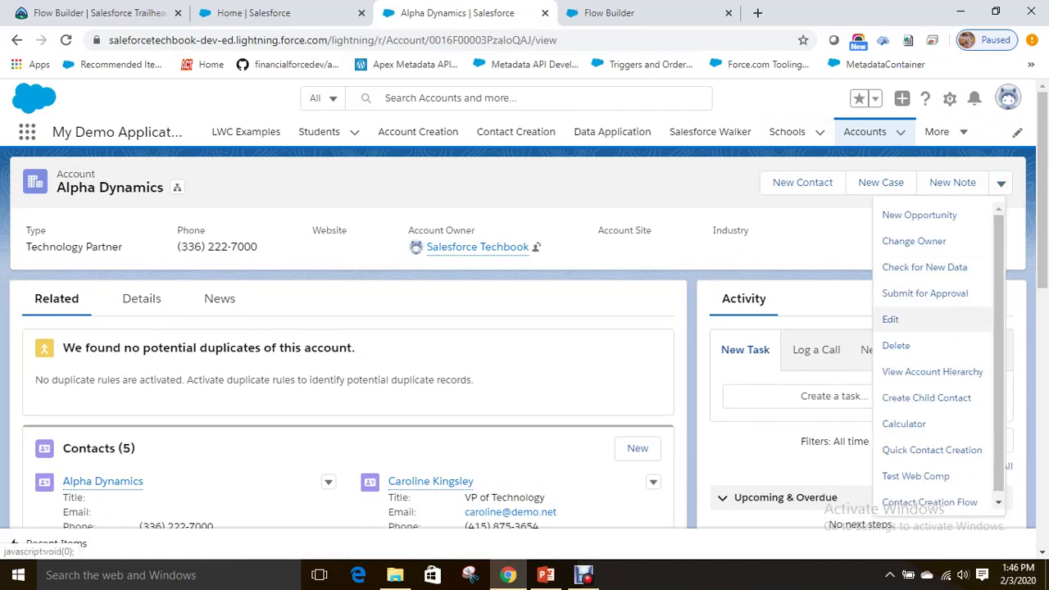
scroll(934, 352, down, 1)
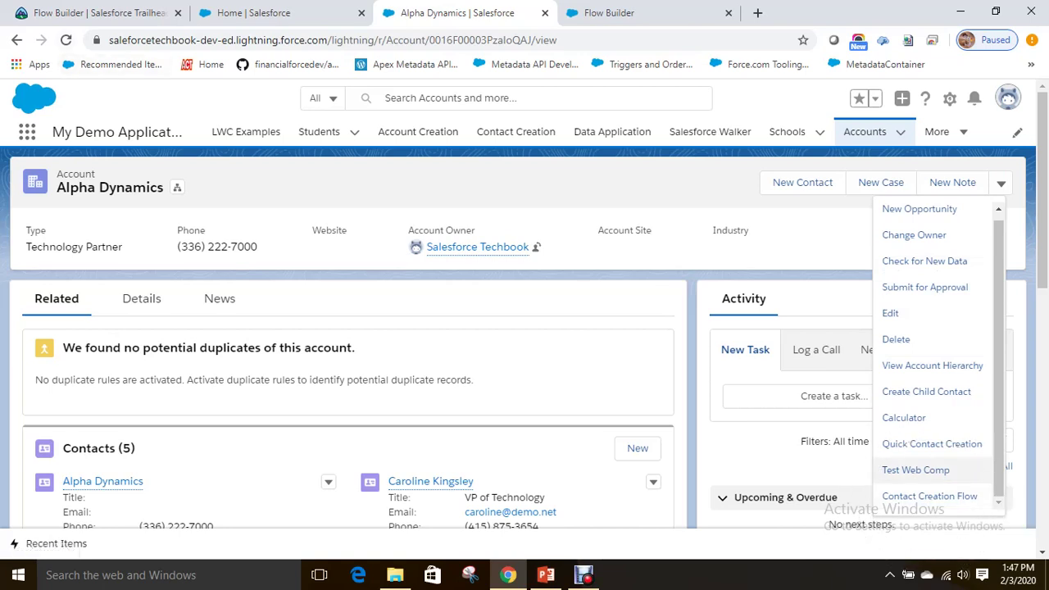
click(915, 470)
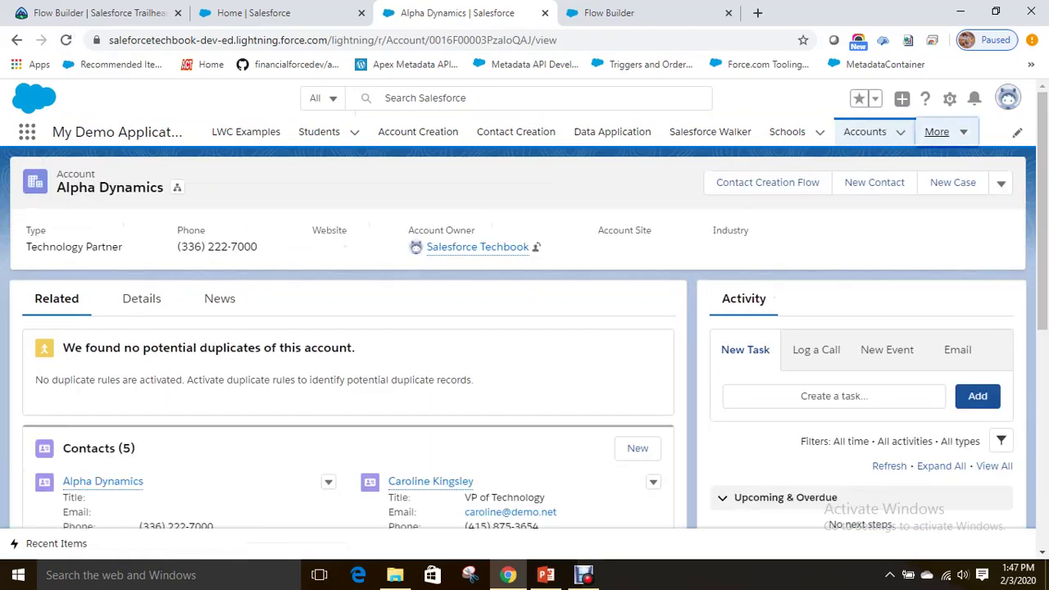
click(939, 132)
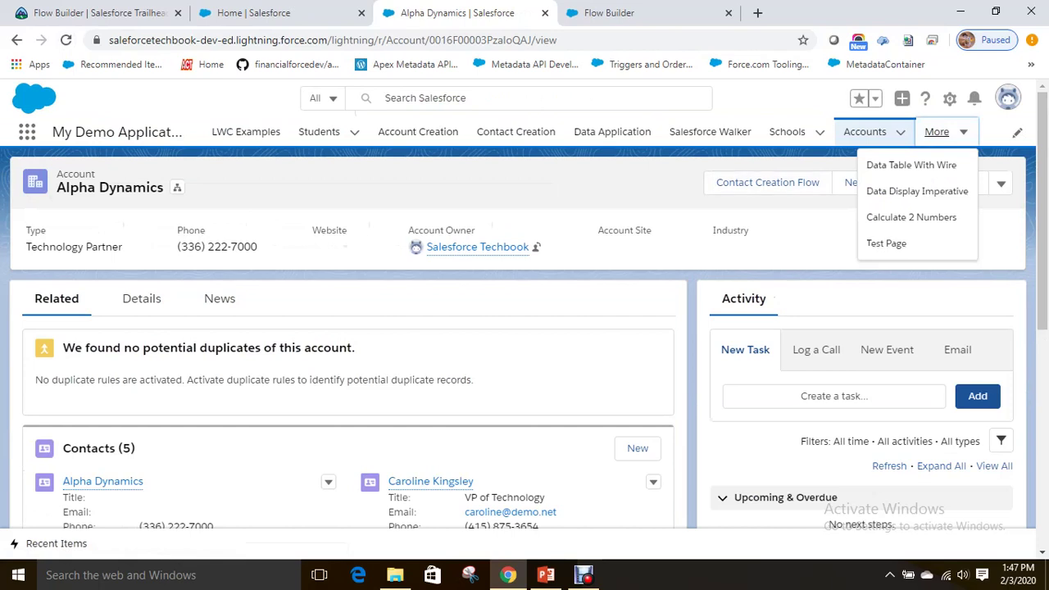
key(Escape)
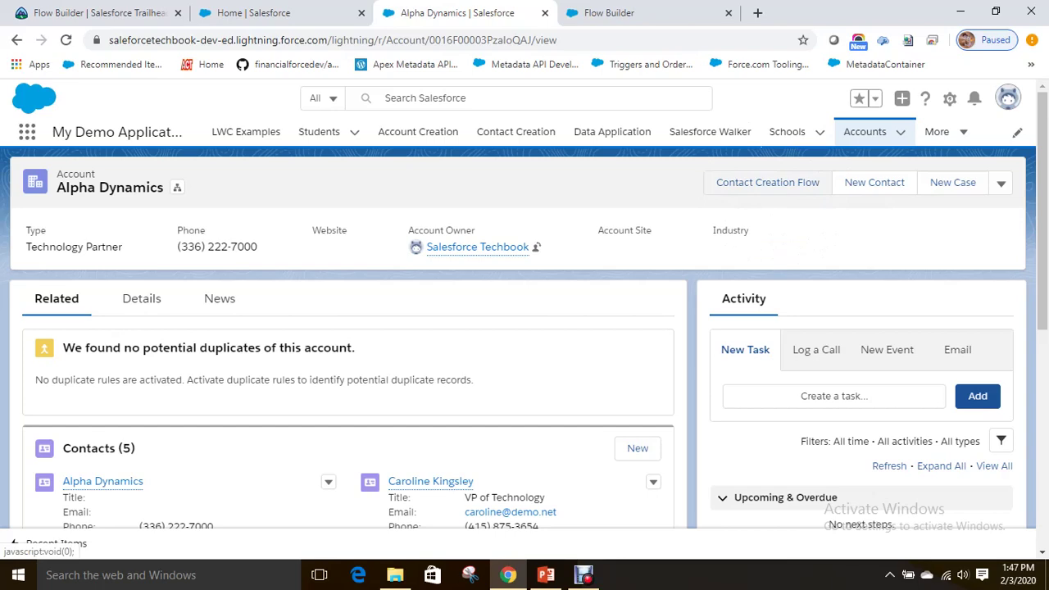
Step: Launch Contact Creation Flow from the Alpha Dynamics account and enter the contact's first and last name
click(767, 182)
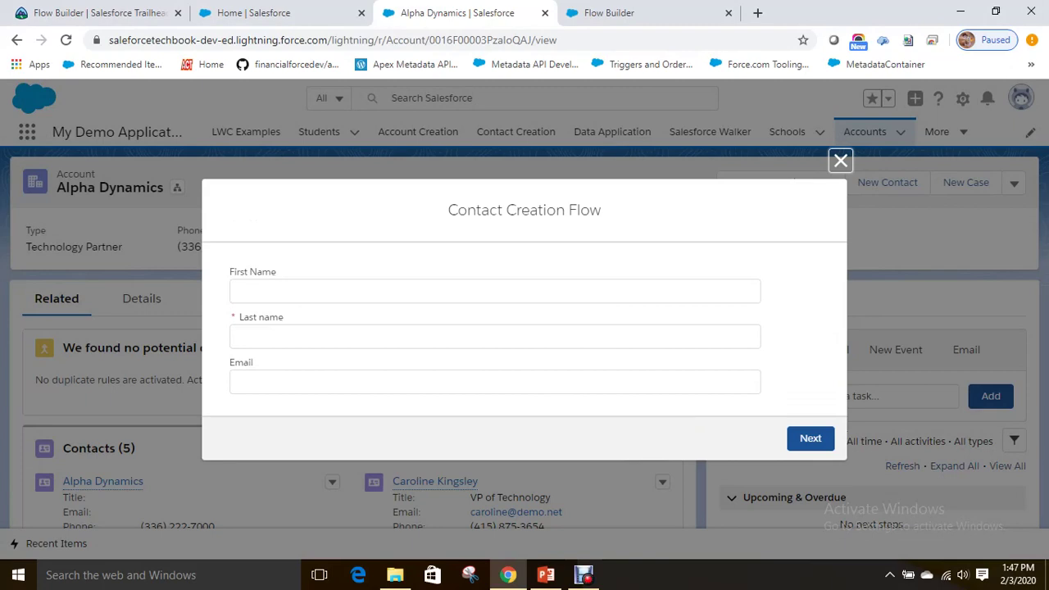
click(369, 291)
click(495, 291)
text(V)
click(495, 336)
text(Vyas)
Step: Enter the contact's email address and continue to the flow's address screen
click(495, 381)
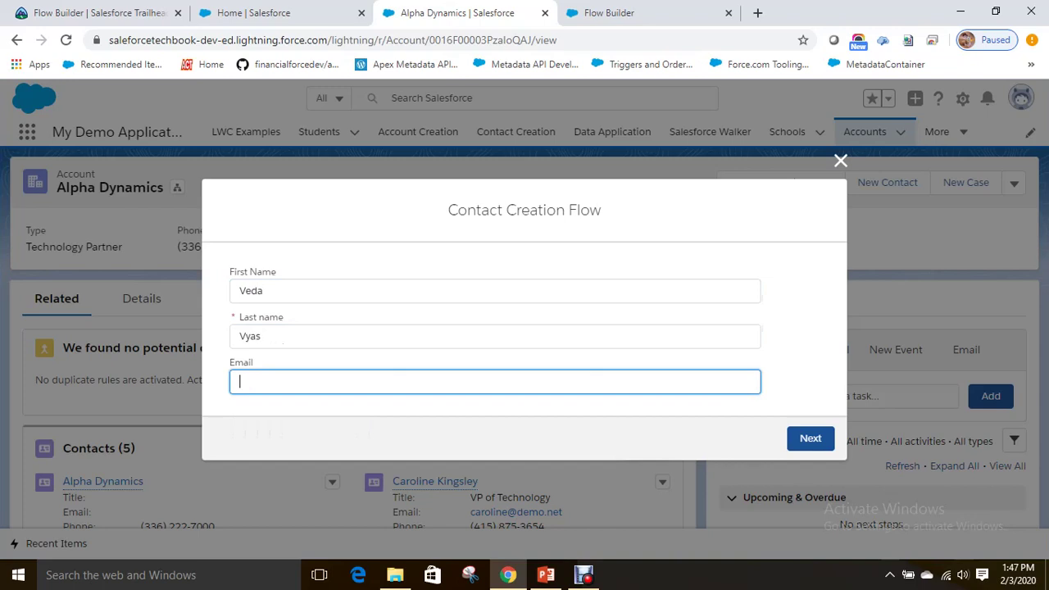
text(Veda@test.)
key(BackSpace)
key(BackSpace)
key(BackSpace)
text(com)
key(Return)
Step: Fill in the State as "Test Street" and the Street as "Test" on the flow's address screen
click(239, 287)
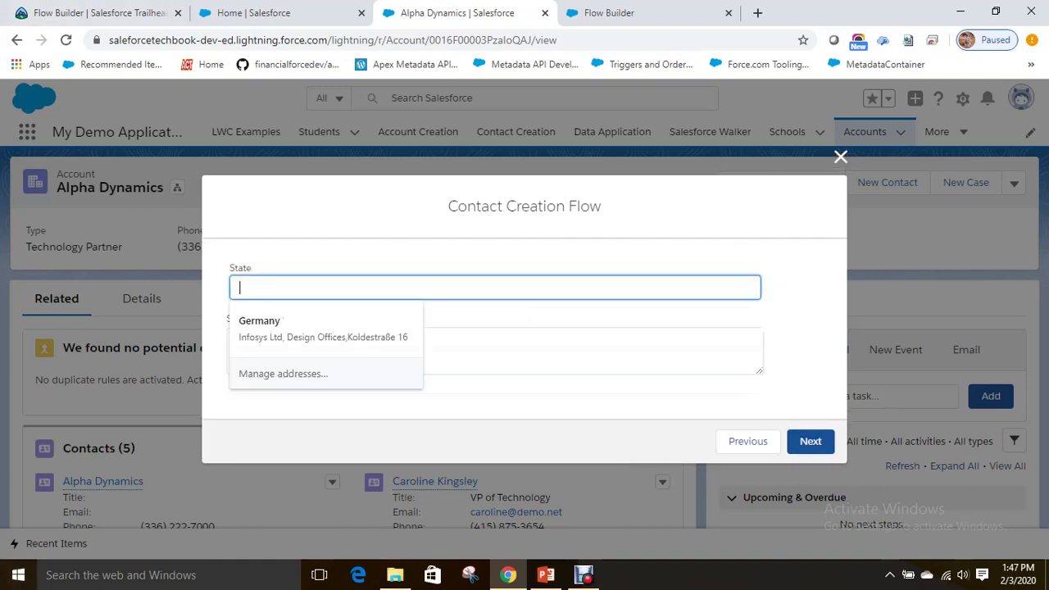
text(Test Stee)
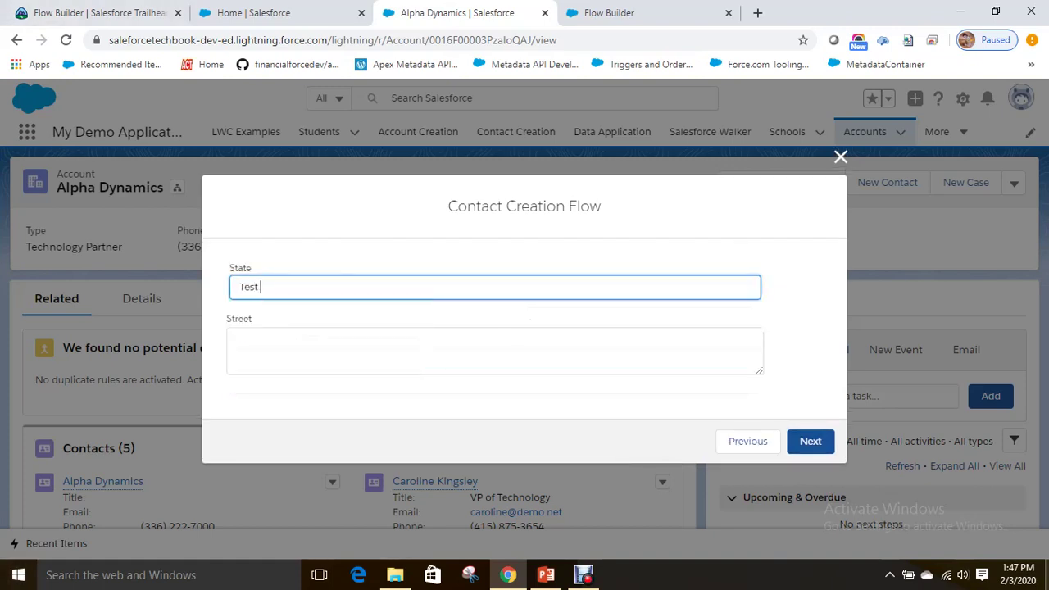
key(BackSpace)
key(BackSpace)
text(reet)
key(Tab)
text(Test C)
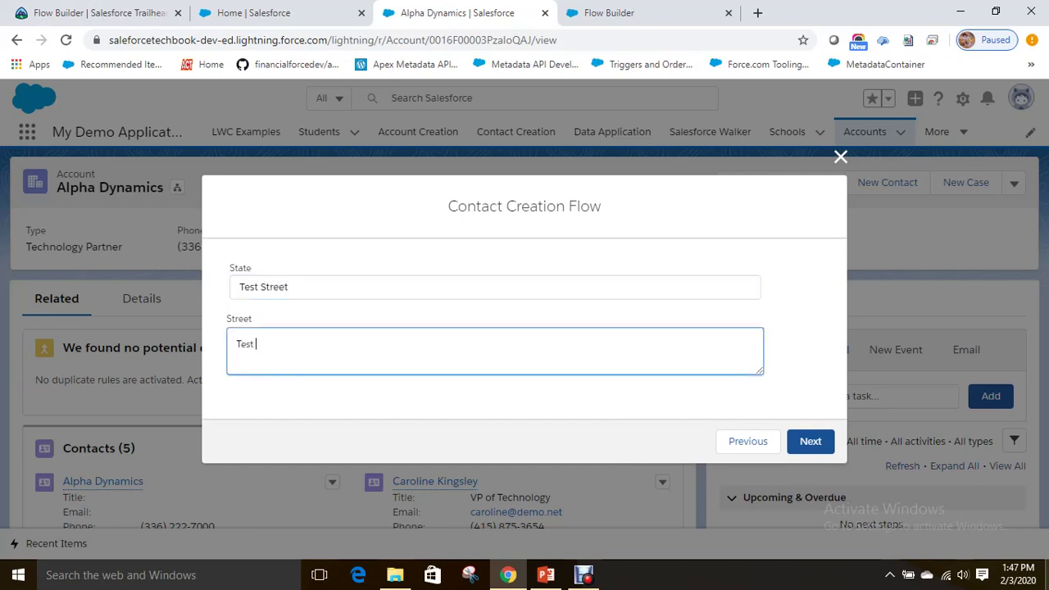
key(BackSpace)
key(BackSpace)
right_click(1047, 577)
key(Escape)
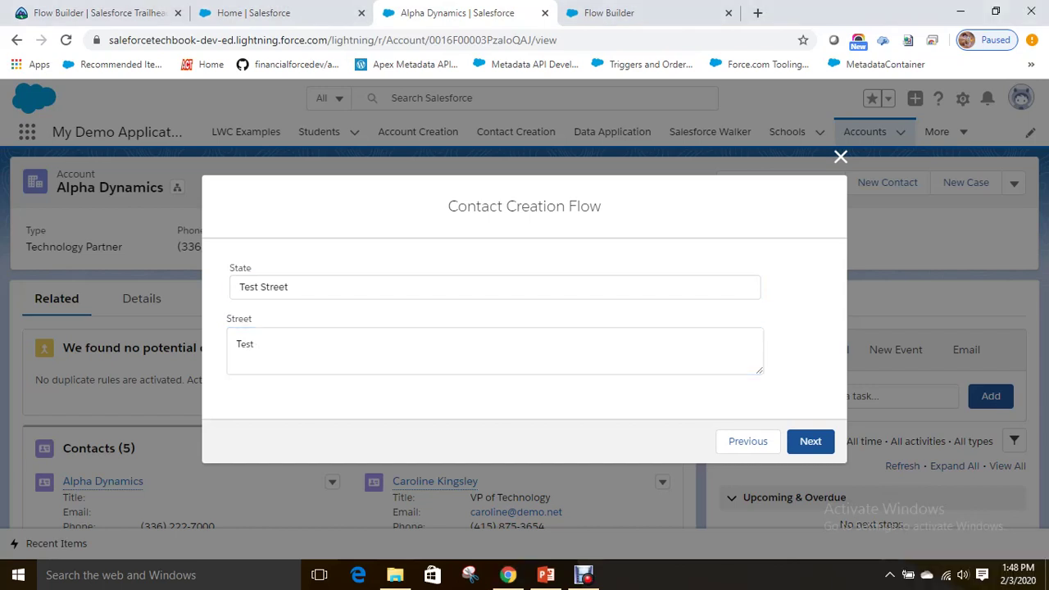
Step: Correct the State to "Test State" and complete the Street as "Test Street"
double_click(275, 287)
text(Cit)
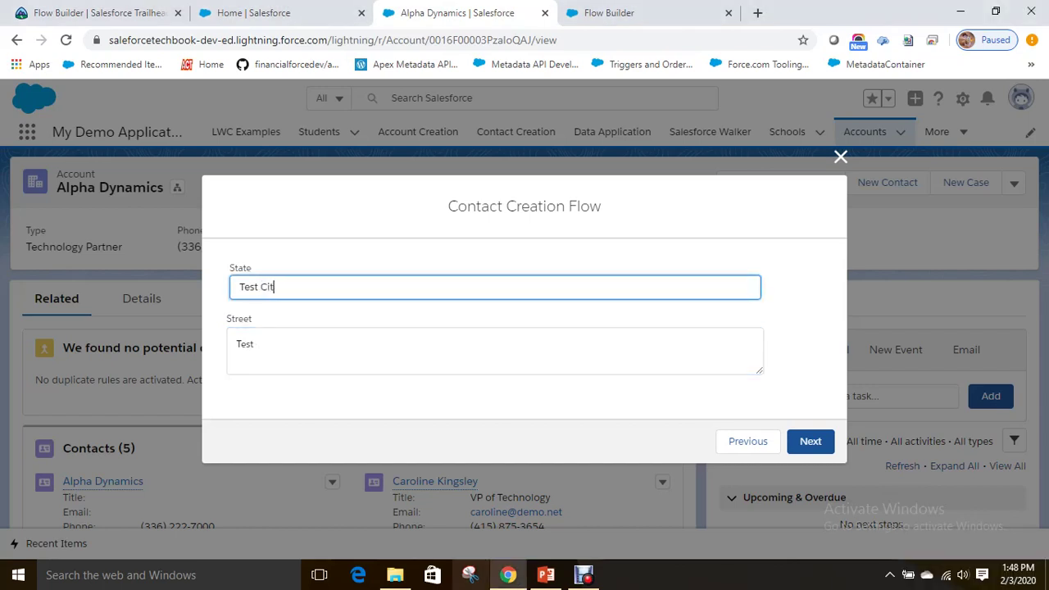
key(BackSpace)
key(BackSpace)
key(BackSpace)
text(State)
key(Tab)
text(Test St)
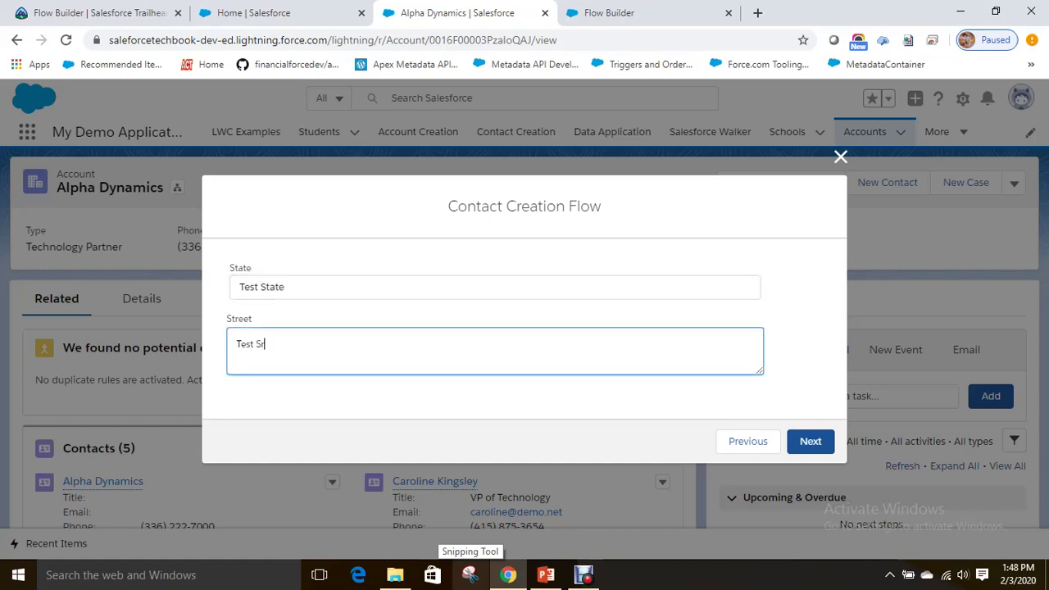
text(treet)
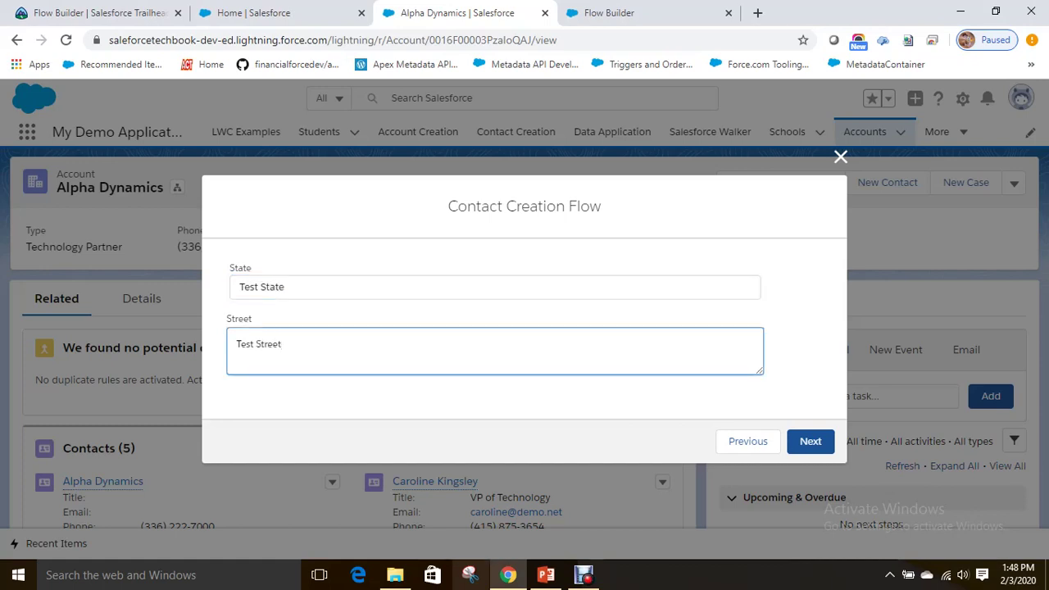
Step: Submit the address screen to create the contact and finish the flow
click(811, 441)
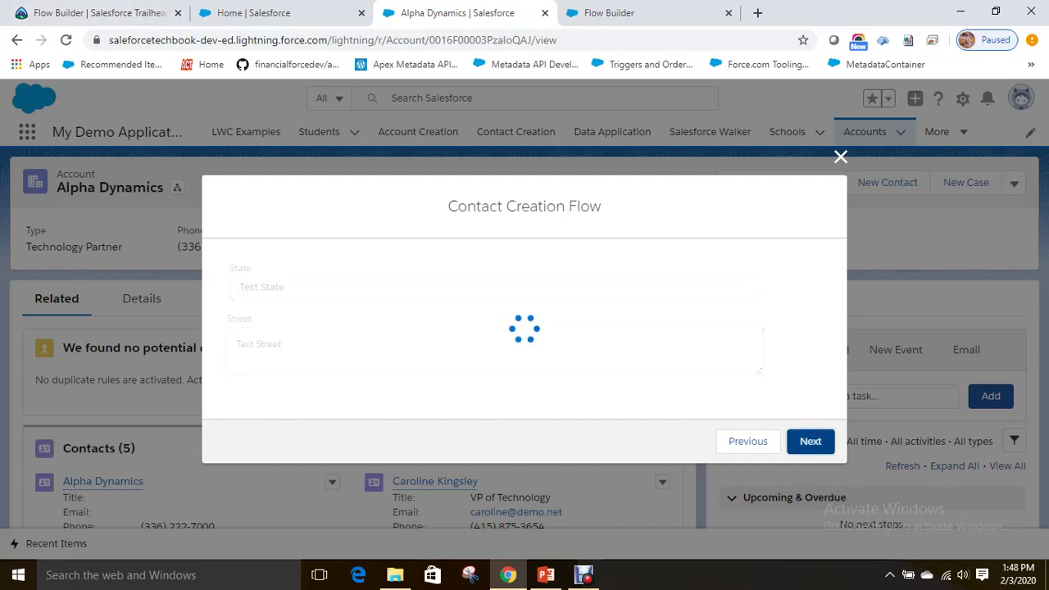
mouse_move(232, 324)
mouse_down()
mouse_move(462, 324)
mouse_move(233, 325)
mouse_up()
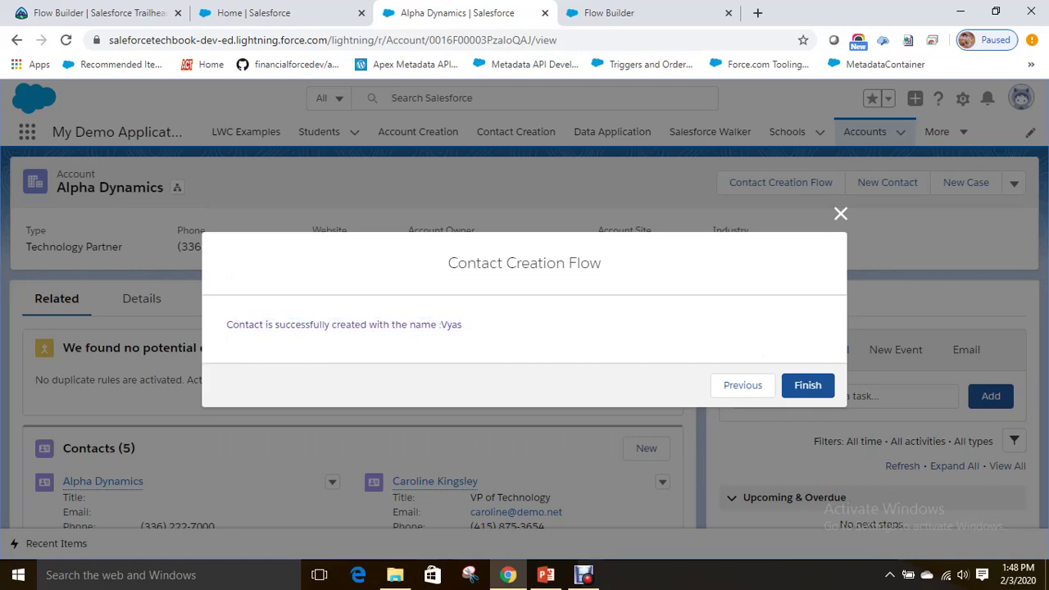
double_click(451, 325)
click(807, 385)
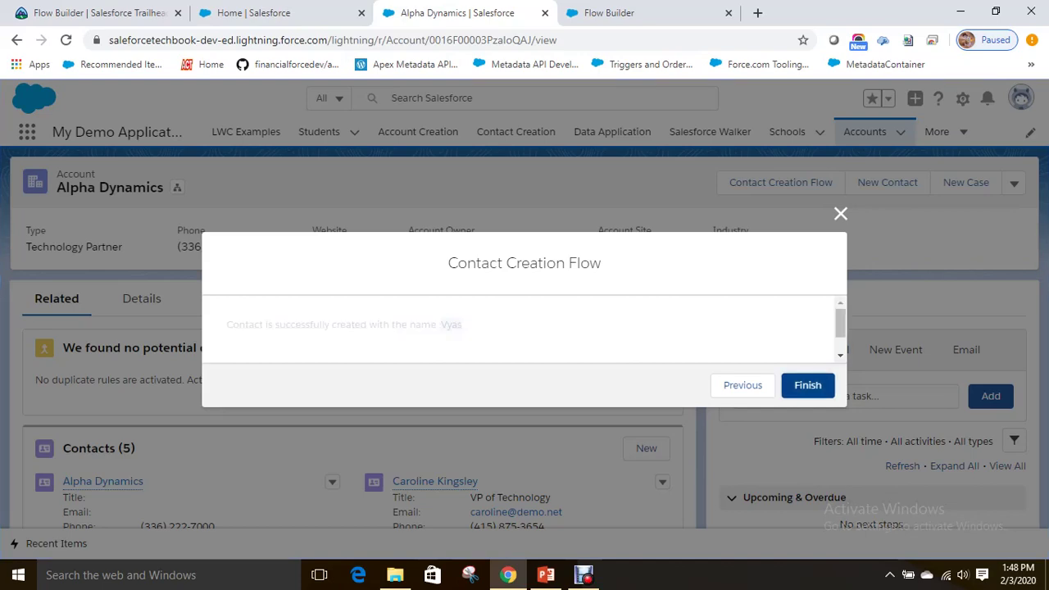
Step: Open the new contact from the account's Contacts related list and view its details
scroll(525, 369, down, 3)
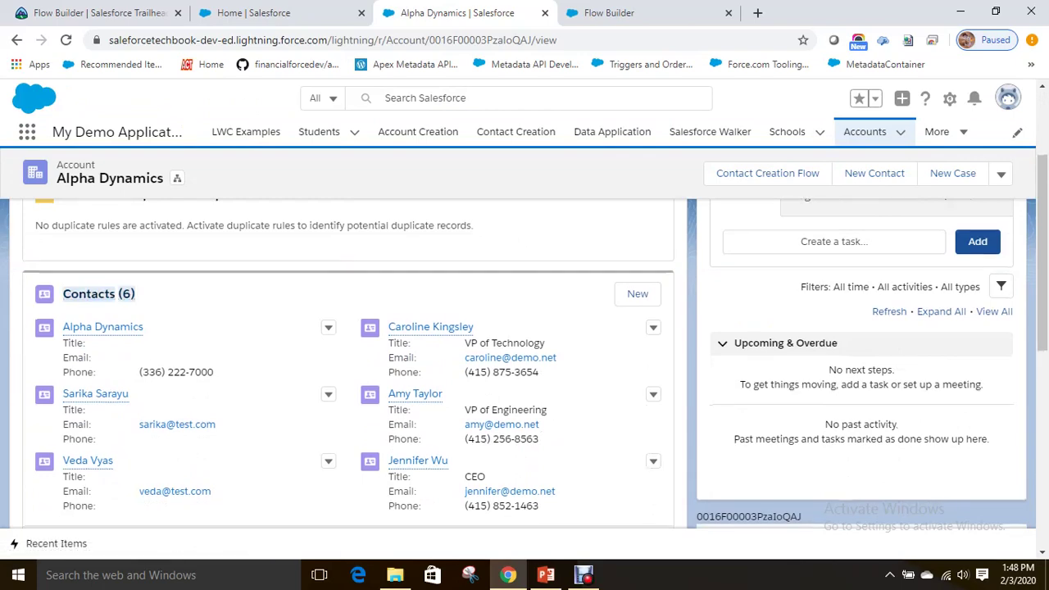
scroll(525, 369, down, 2)
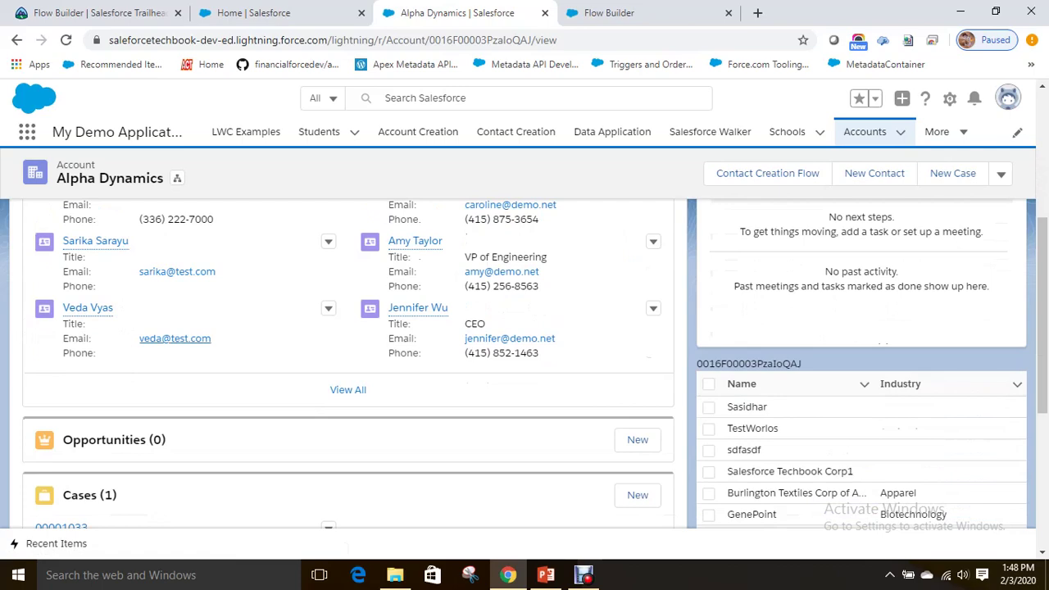
click(88, 307)
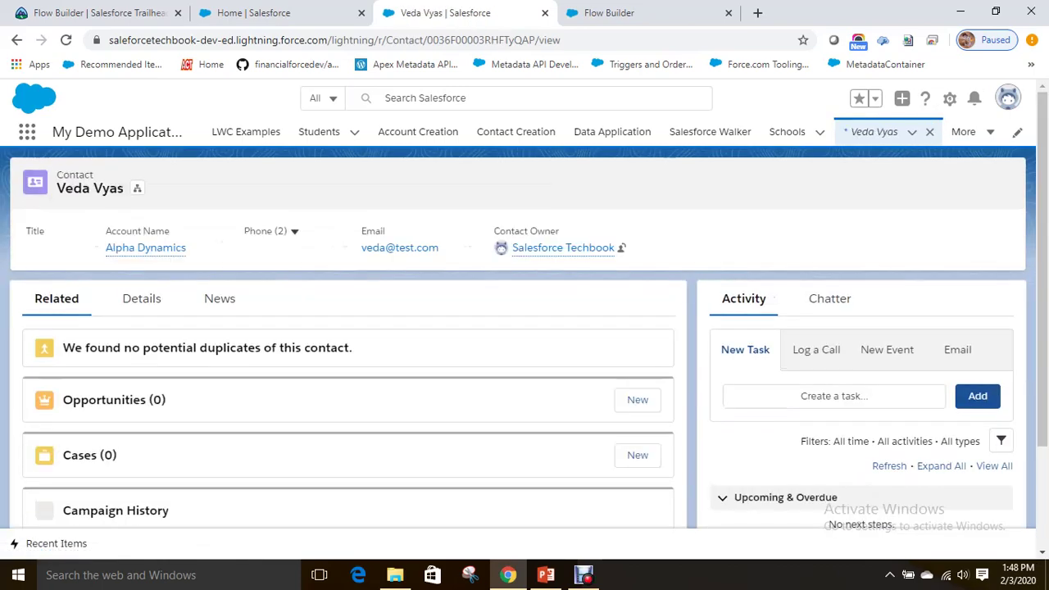
click(140, 299)
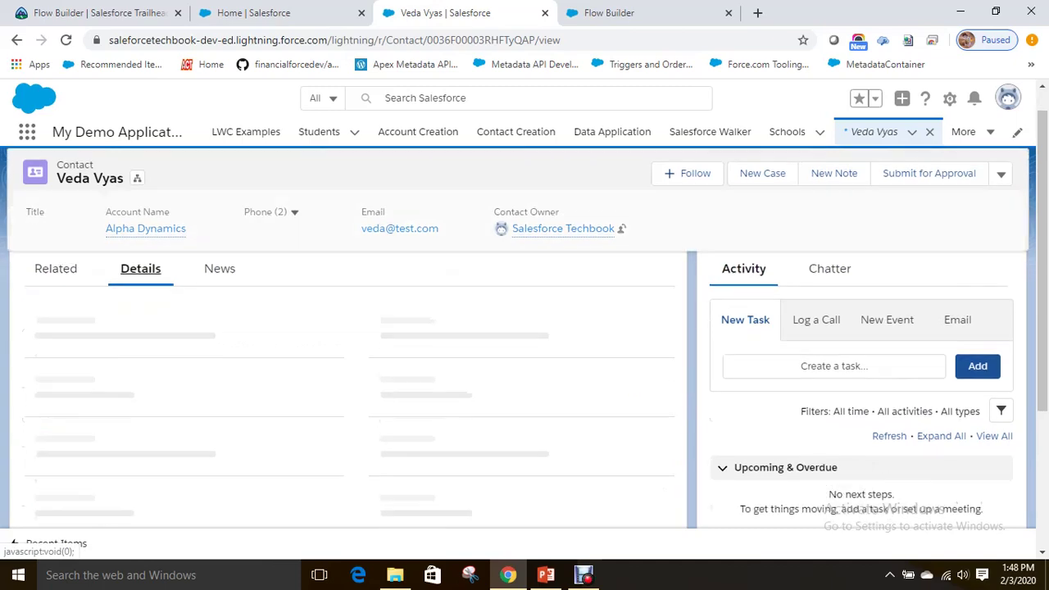
Step: Review the new contact's account, email and mailing address details, and return to the Contact Creation Flow in Flow Builder
scroll(246, 328, down, 2)
scroll(318, 353, down, 2)
scroll(317, 353, up, 2)
scroll(317, 379, down, 2)
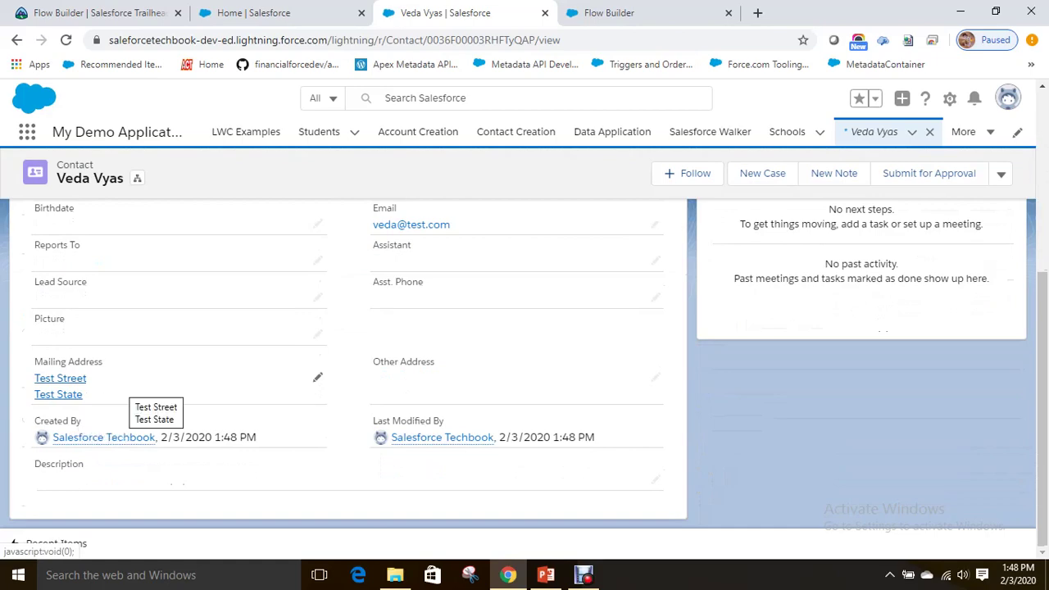
scroll(317, 379, up, 4)
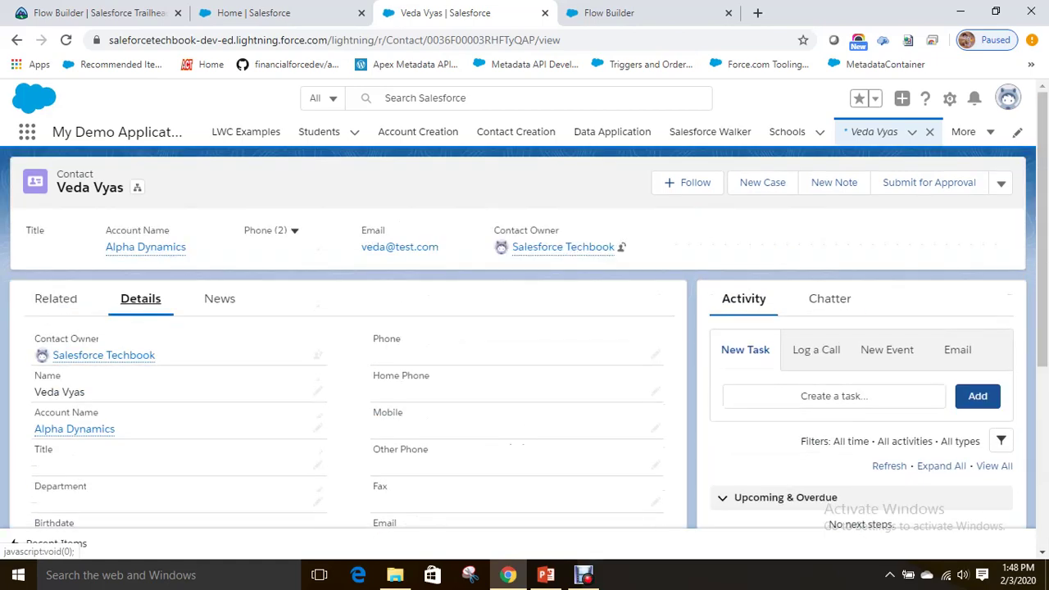
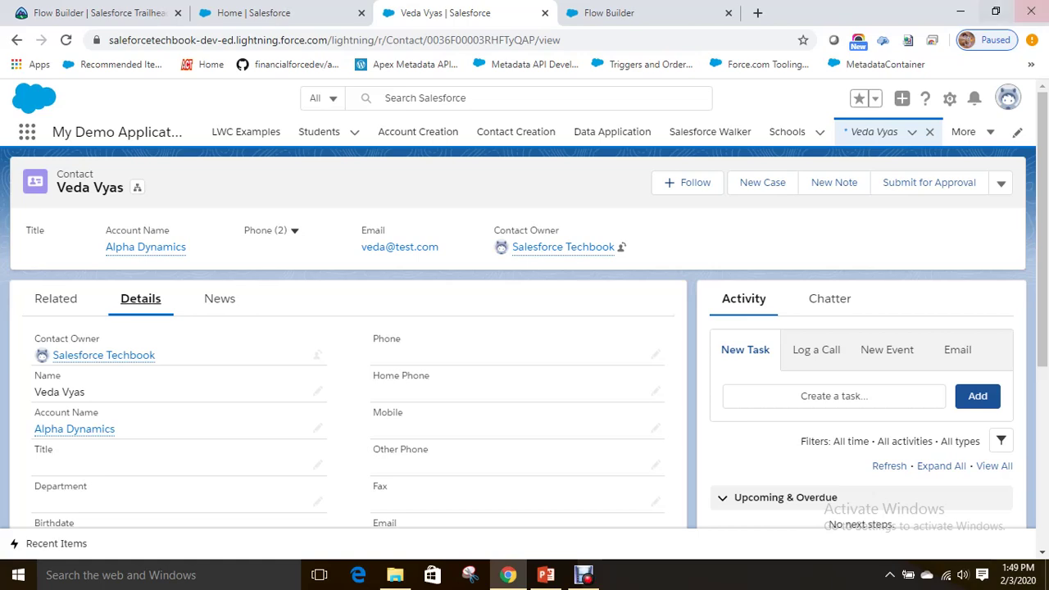
click(610, 12)
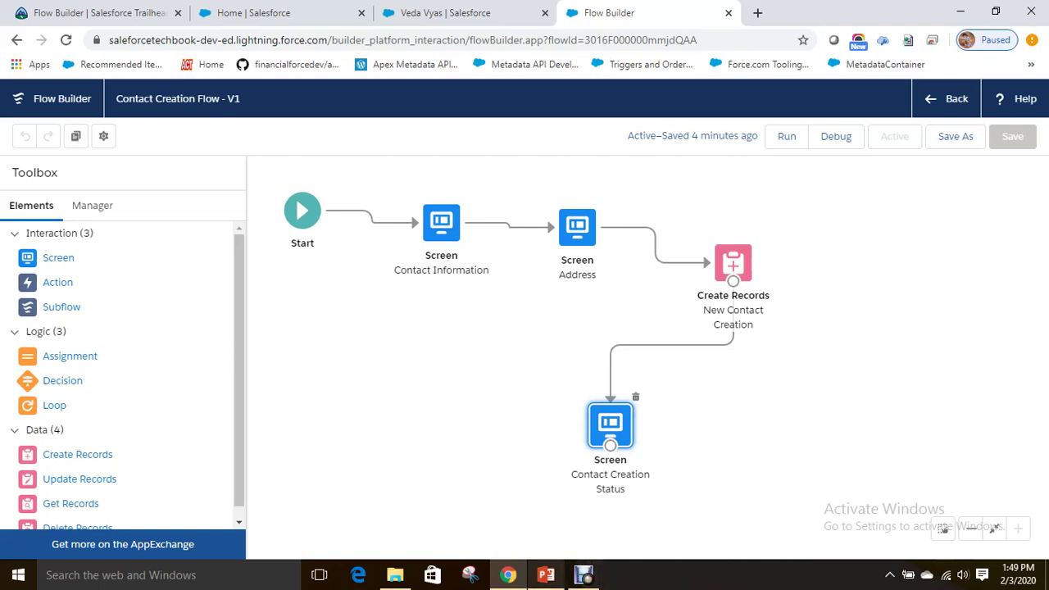
Step: Switch to the Admin-11 presentation in PowerPoint and go through the References slide to the closing slide
click(546, 575)
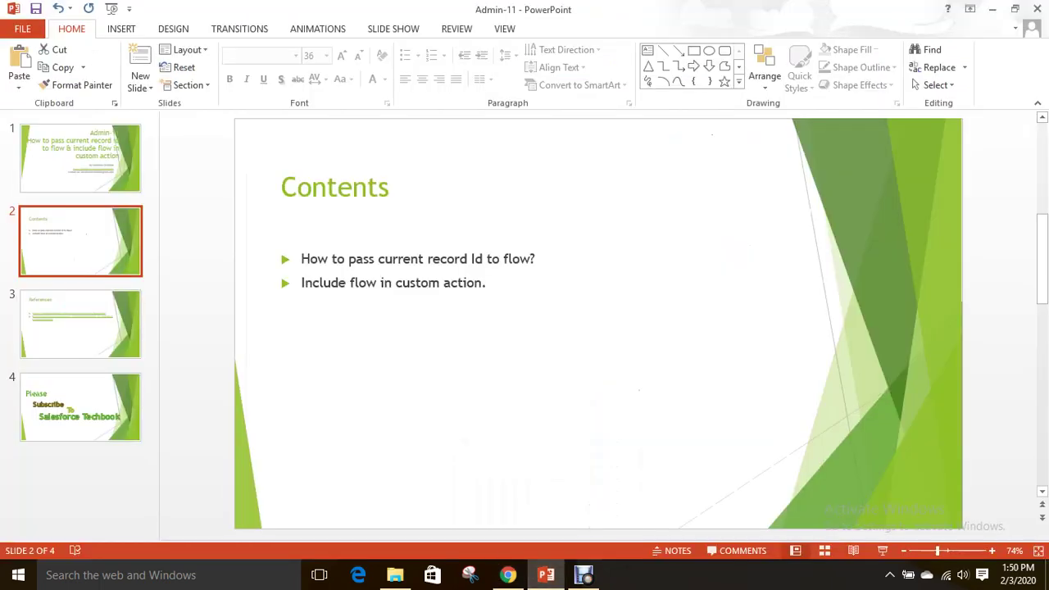
key(Down)
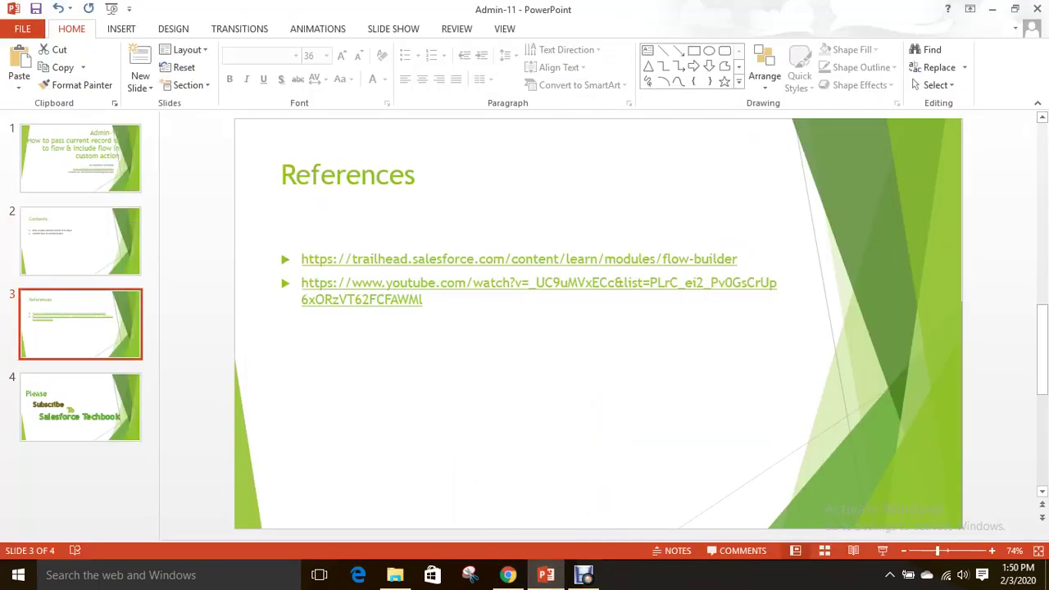
key(Down)
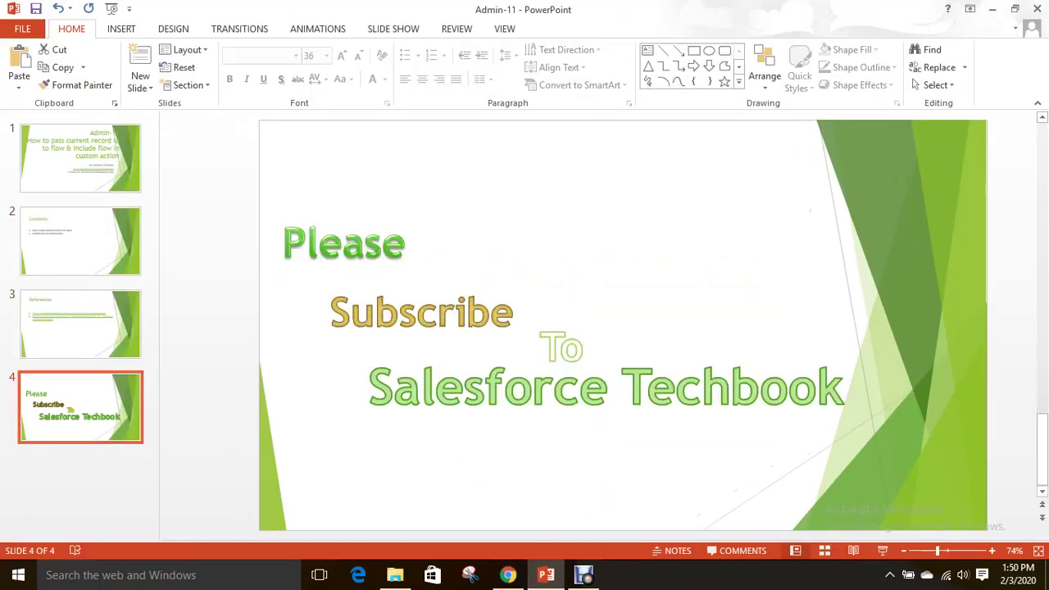